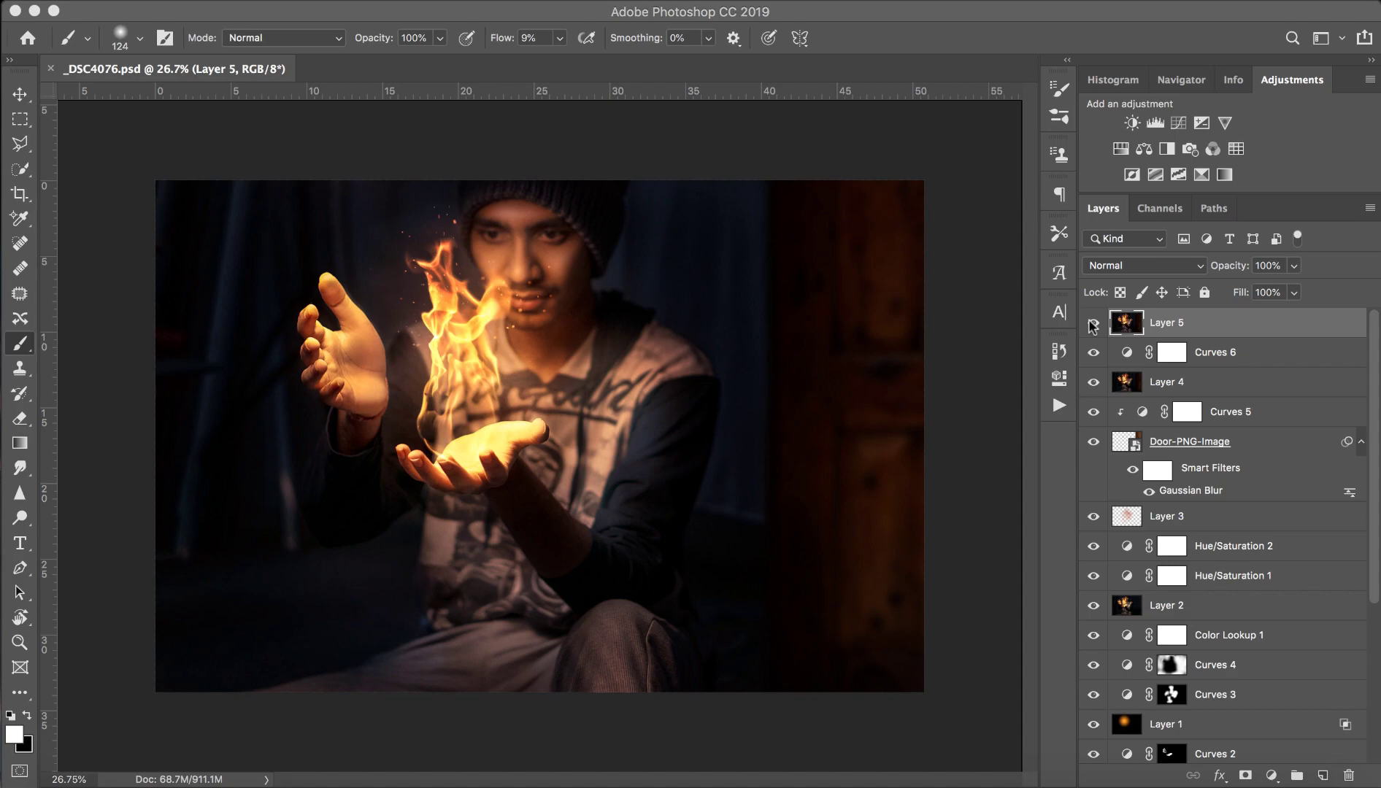
Step: Hide all layers except Background to reveal the original photo with the man's empty hands
click(1305, 380)
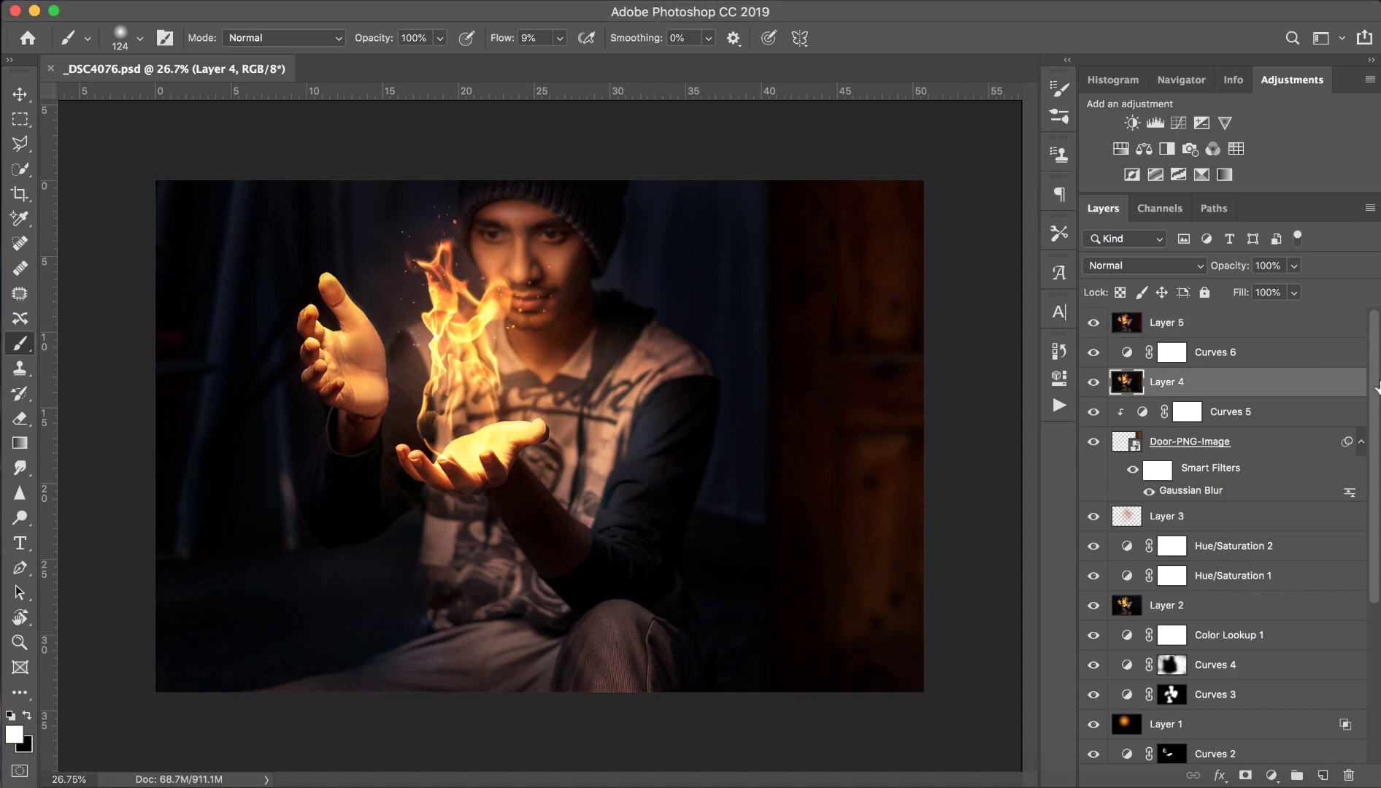
scroll(1377, 406, down, 5)
scroll(1377, 405, down, 2)
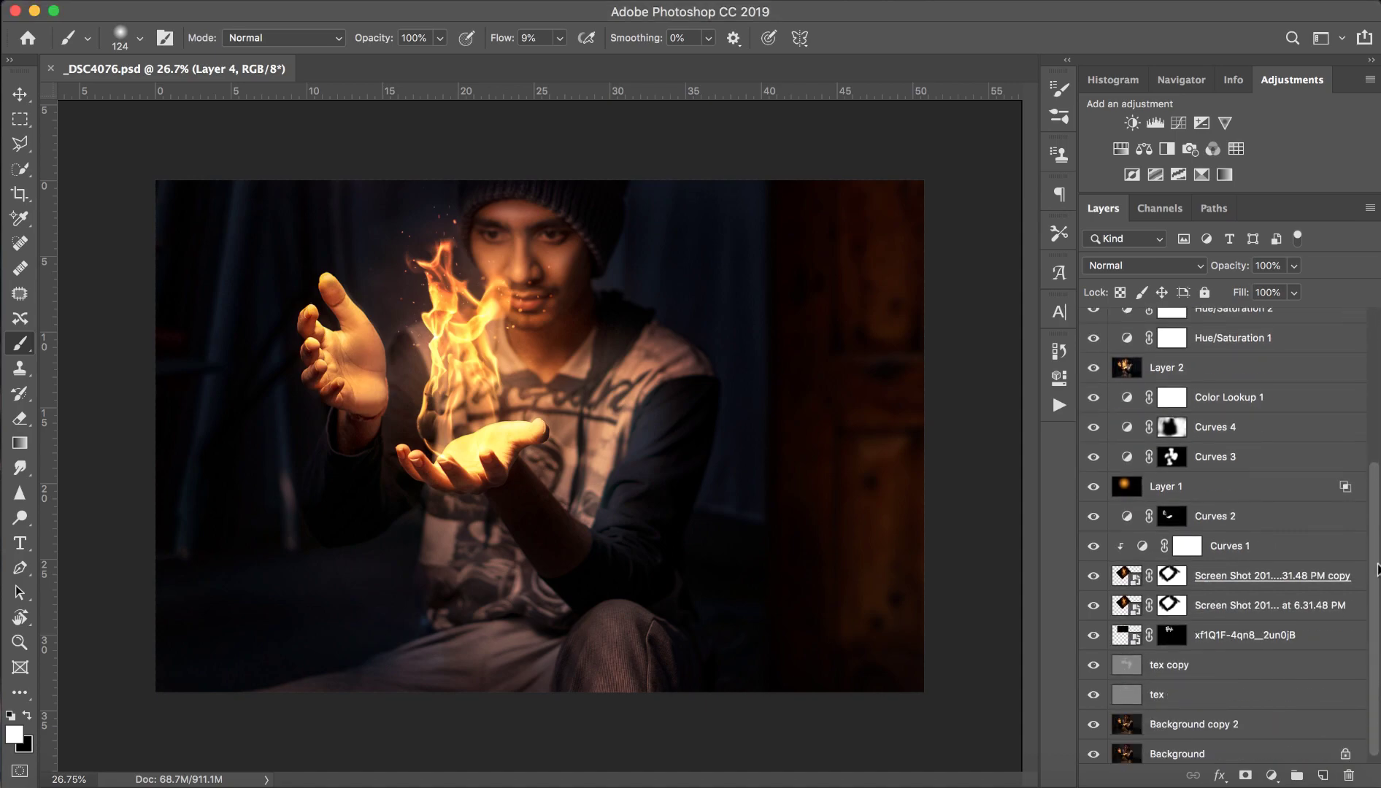
scroll(1377, 405, down, 1)
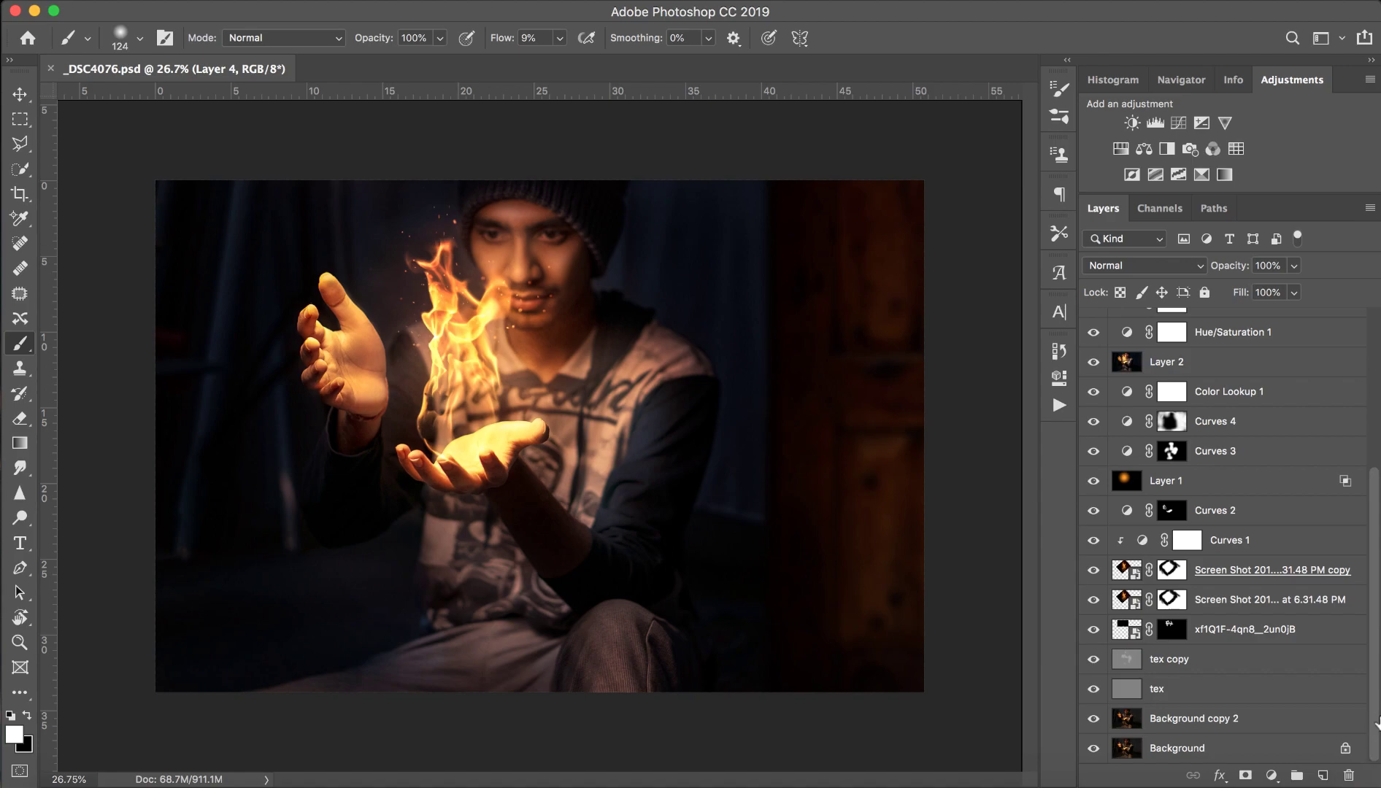
alt+click(1094, 748)
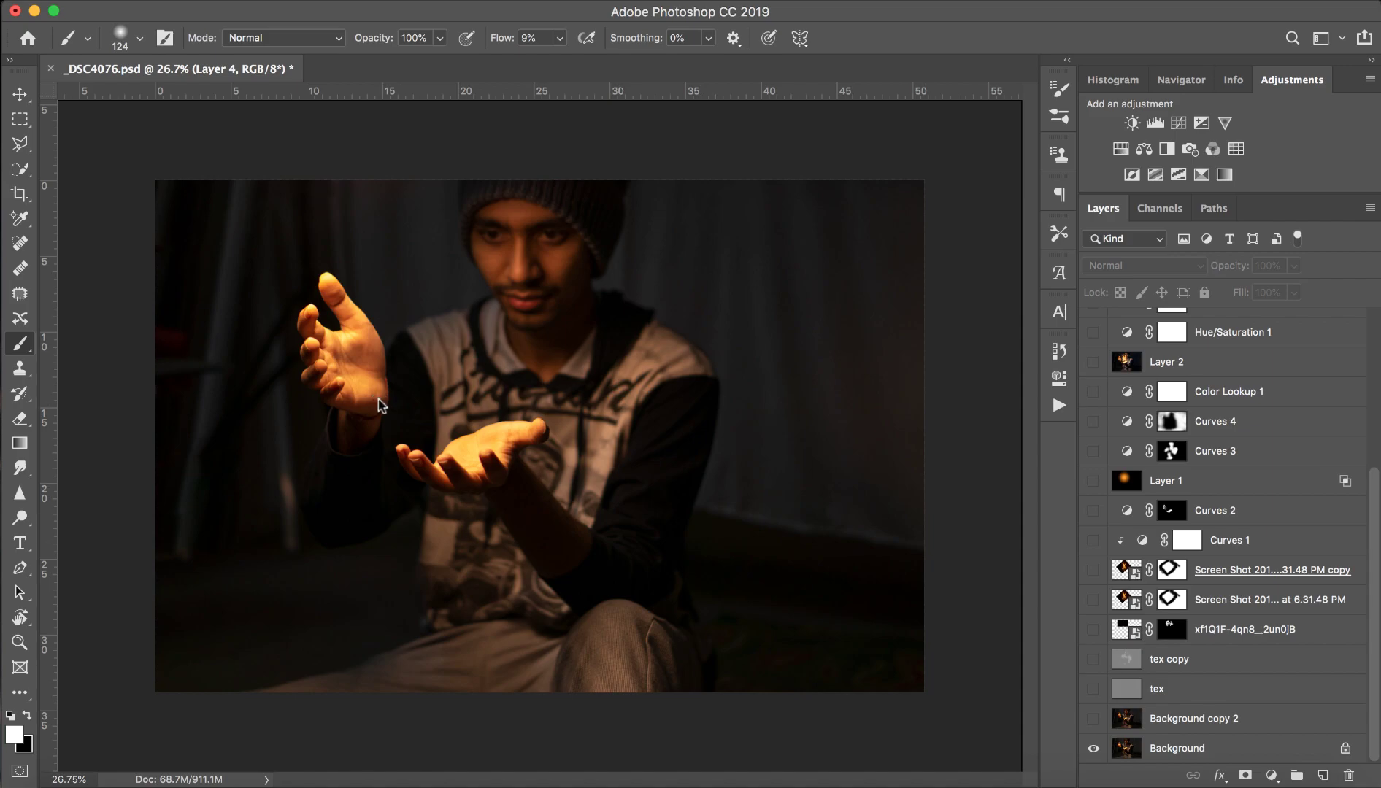
Step: Make the Background copy 2 layer visible and zoom in to inspect the face
click(1240, 731)
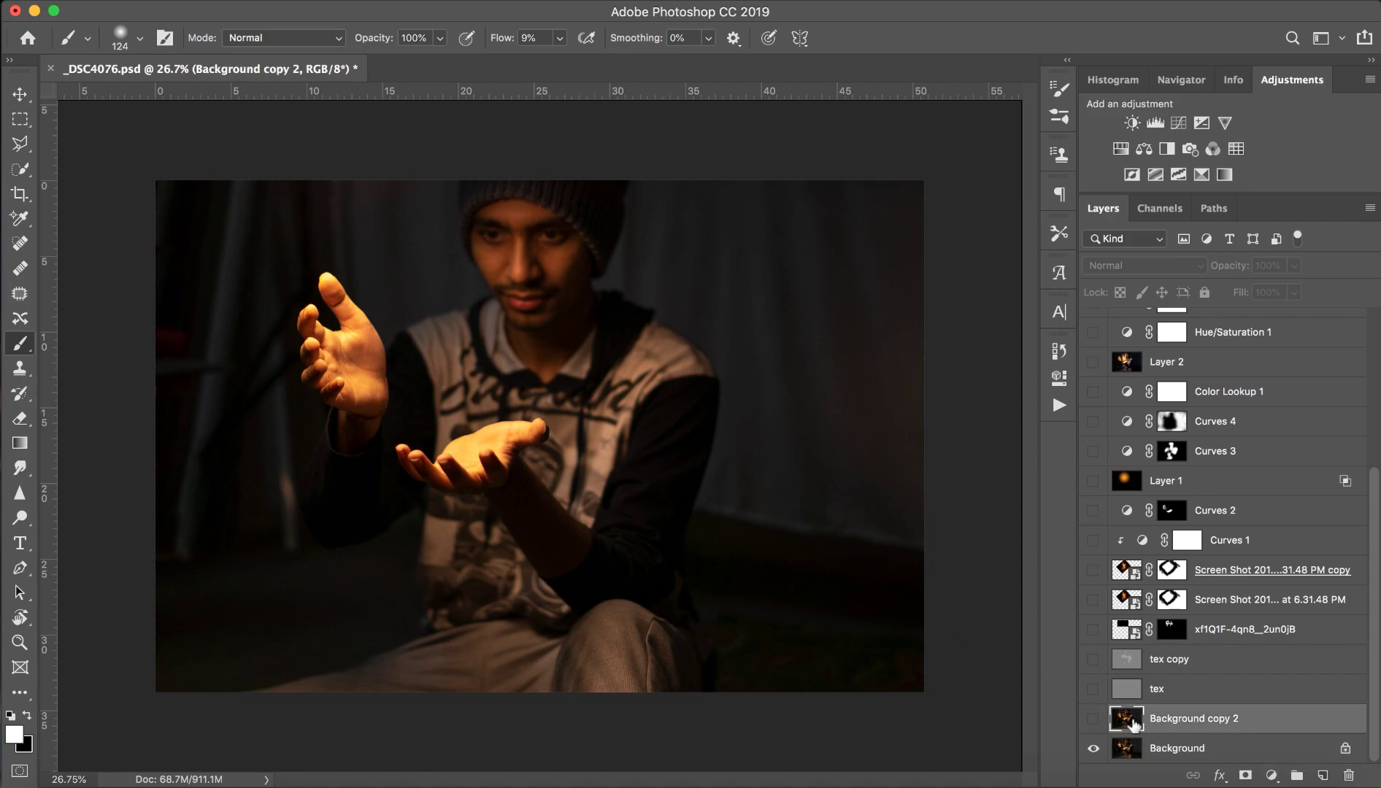
click(1093, 719)
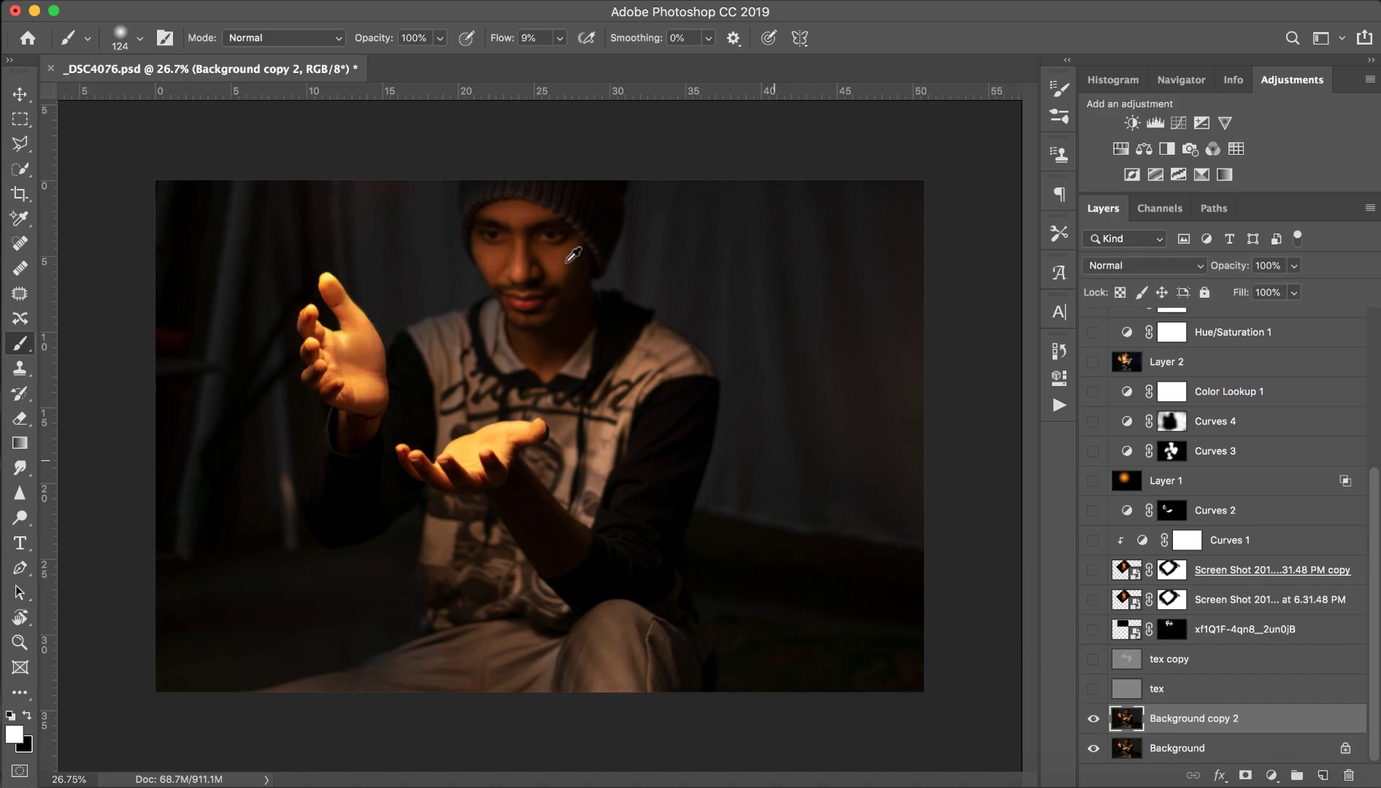
scroll(573, 255, up, 5)
drag(548, 219, 706, 440)
Step: Fit the whole photo in view and select the Mixer Brush tool
key(ctrl+r)
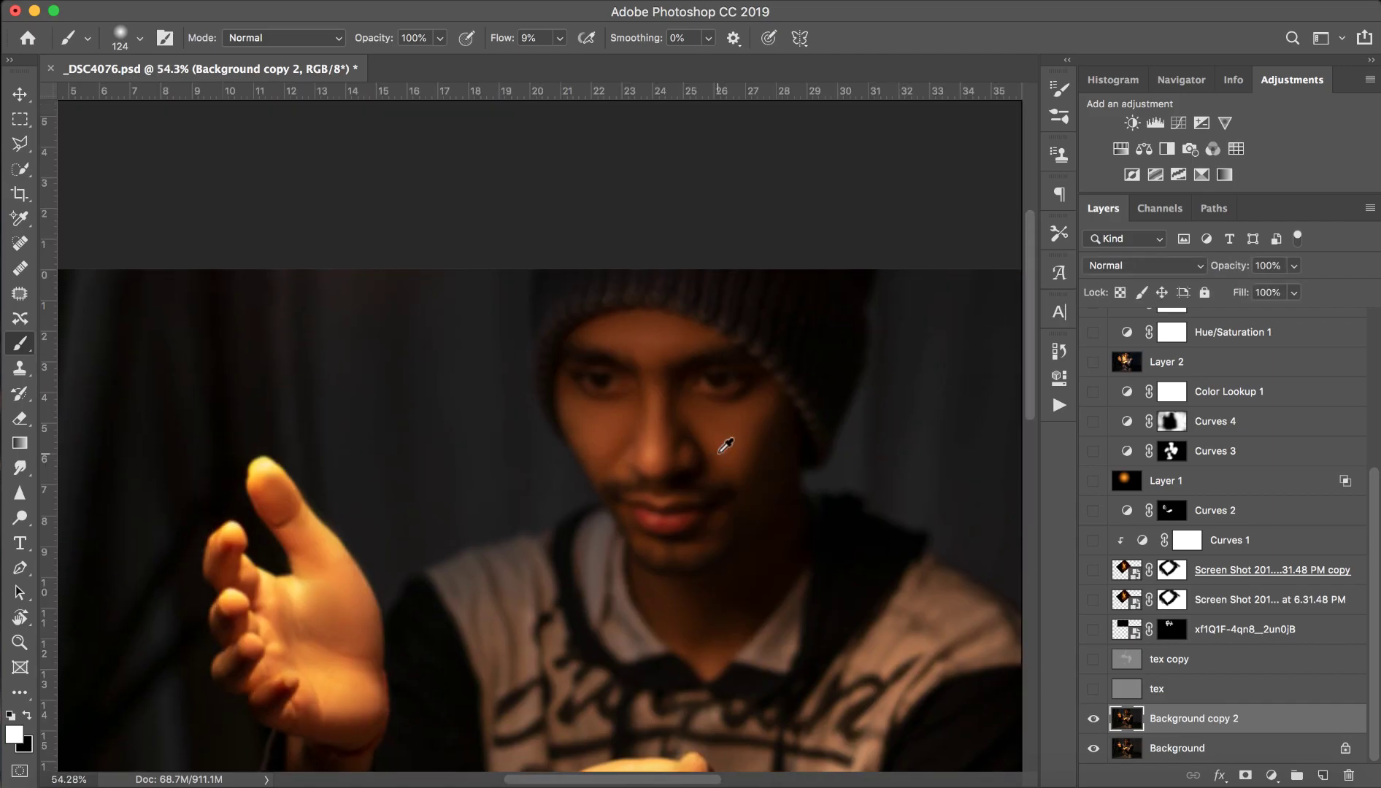
scroll(721, 446, down, 5)
scroll(723, 446, up, 4)
scroll(725, 446, down, 1)
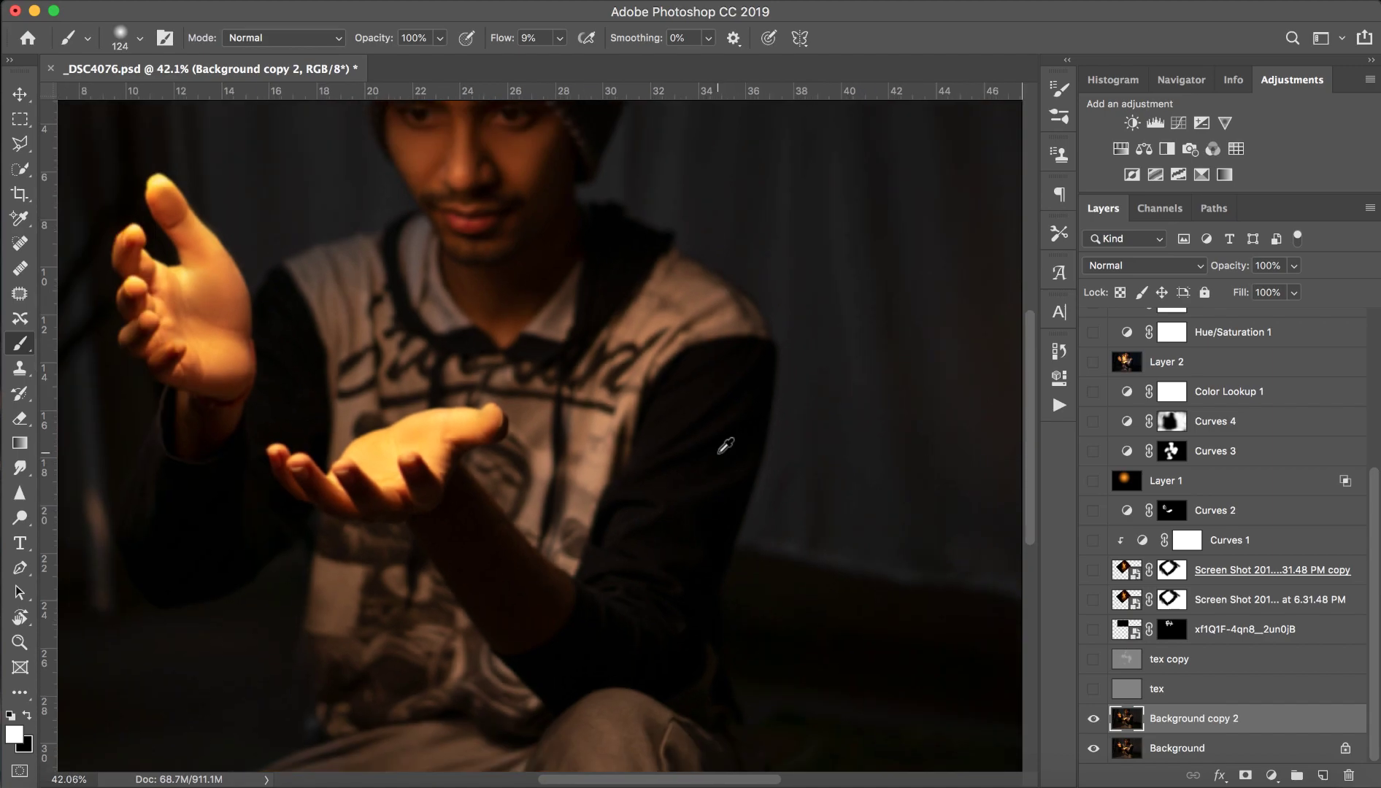
scroll(725, 445, down, 3)
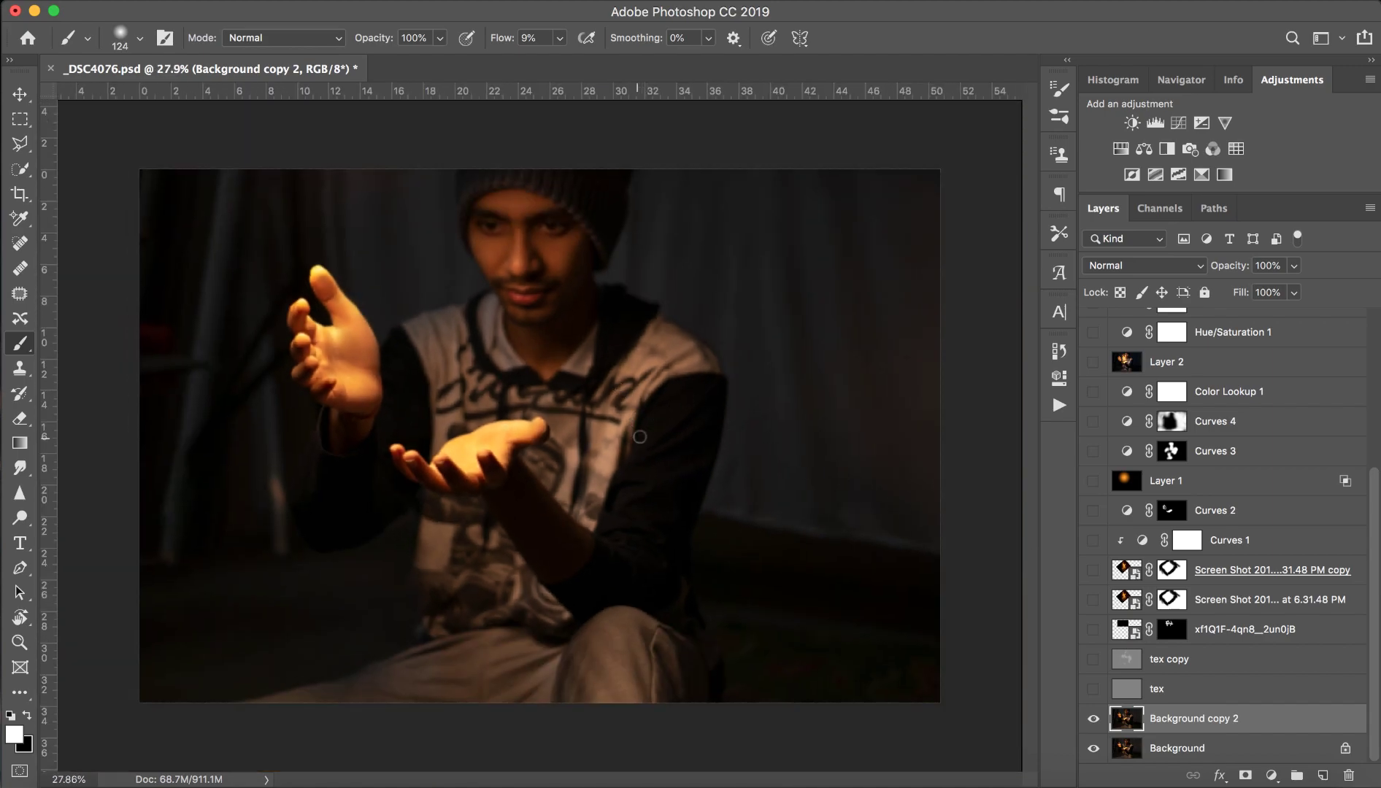
click(15, 693)
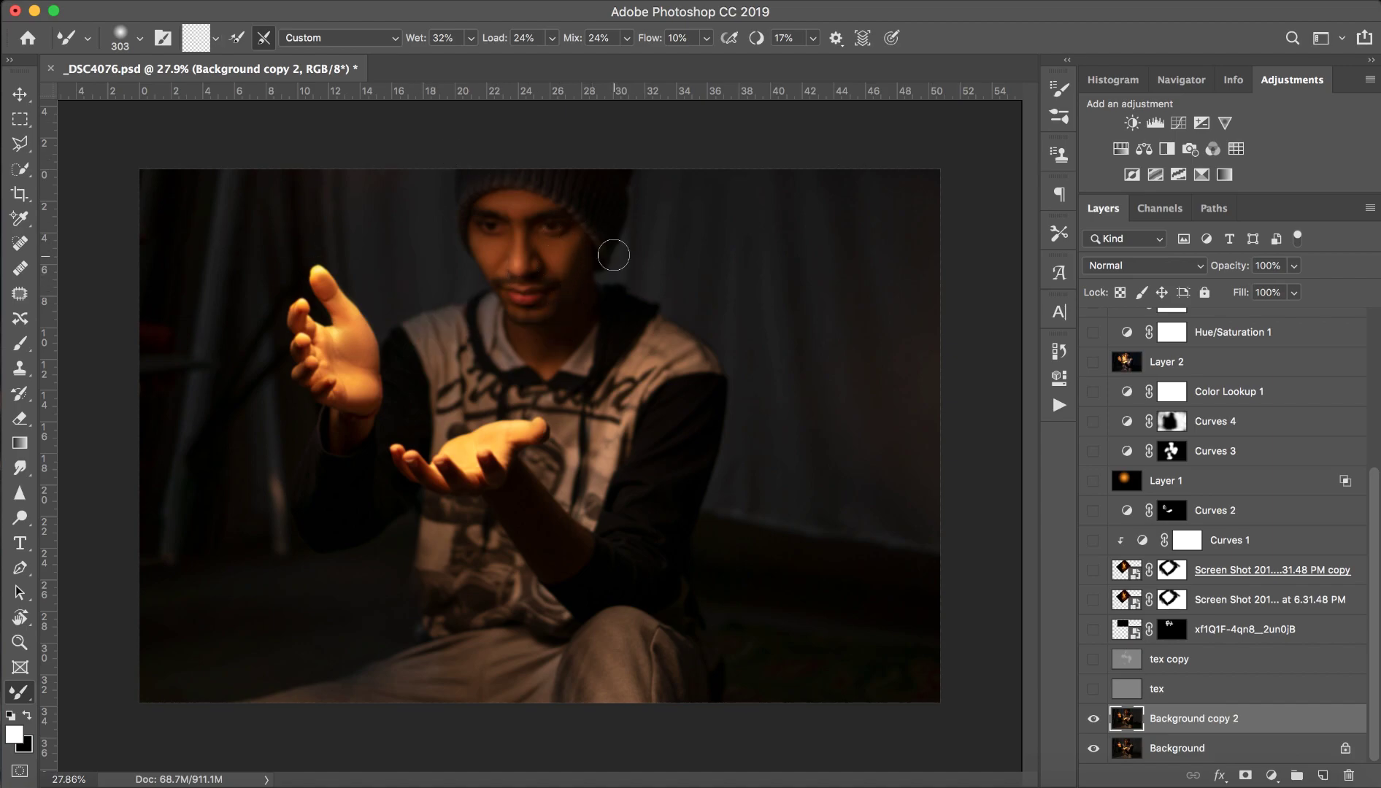
scroll(595, 278, up, 5)
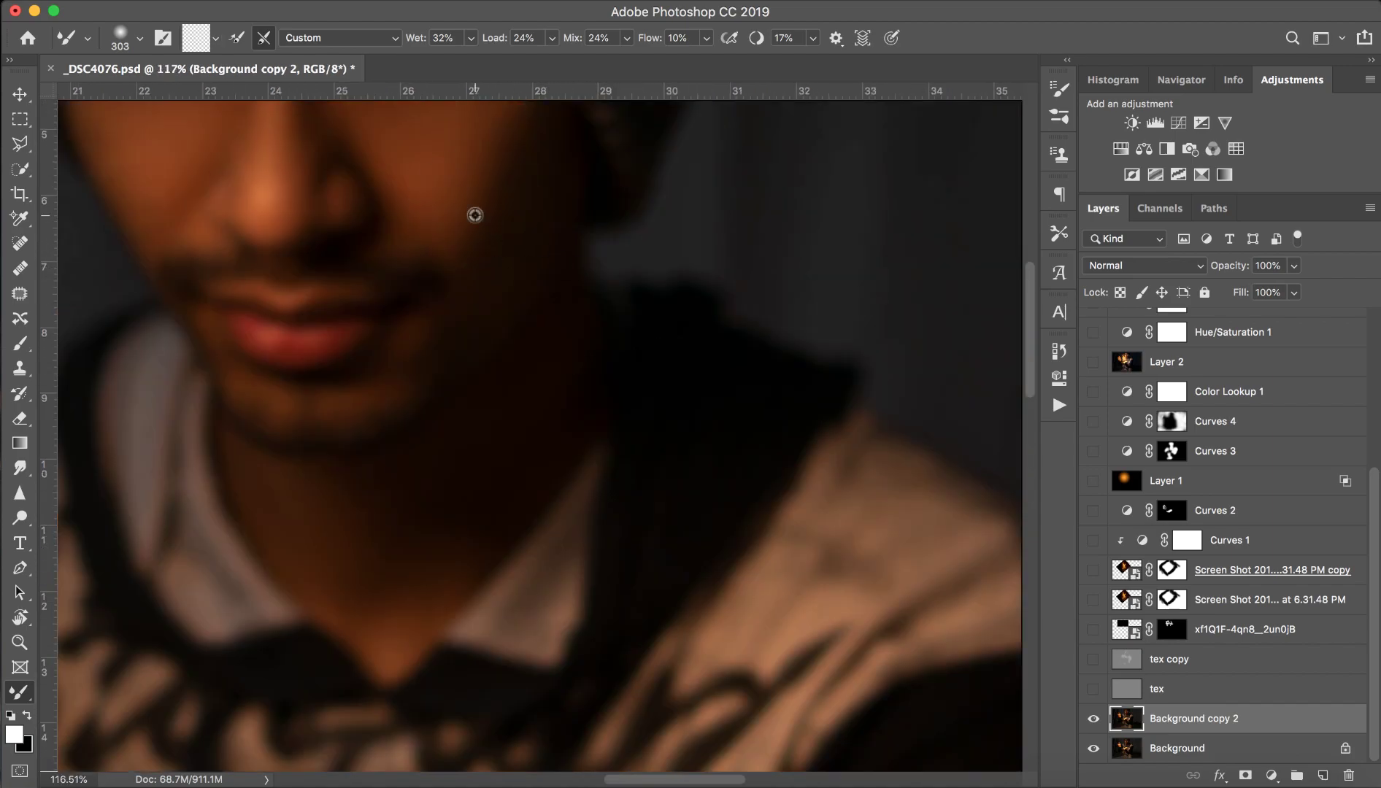
scroll(474, 214, down, 2)
scroll(505, 502, down, 3)
scroll(640, 144, down, 3)
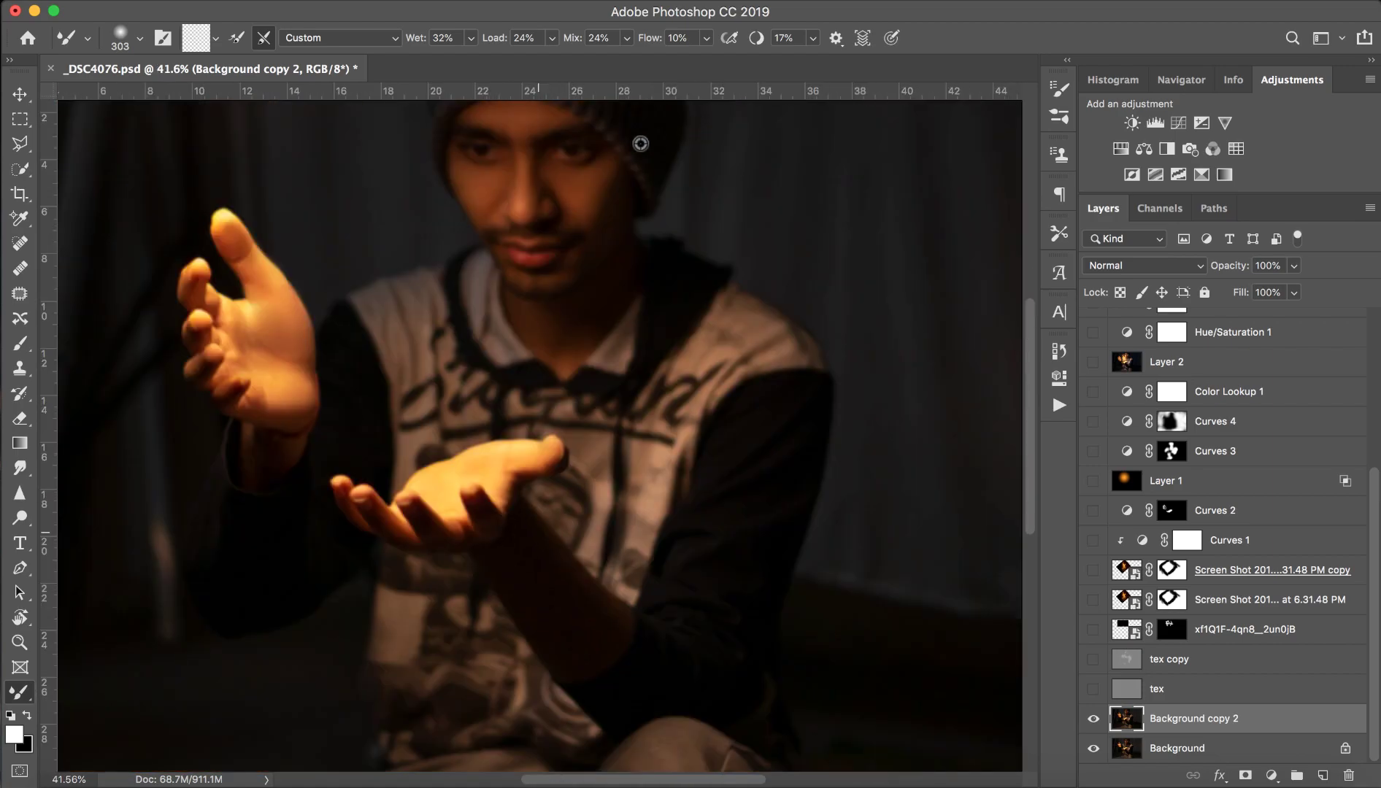
scroll(391, 389, down, 1)
scroll(390, 388, down, 1)
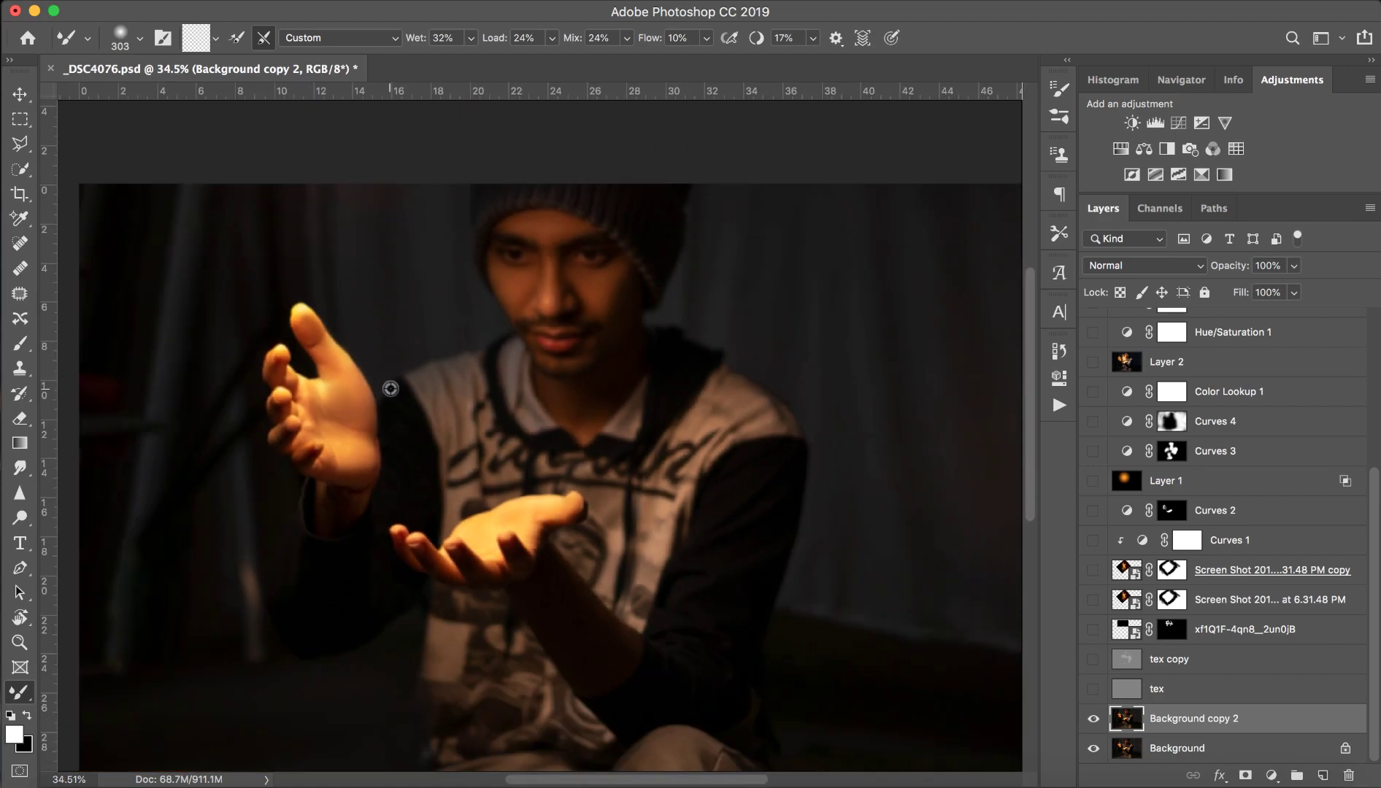
click(1200, 691)
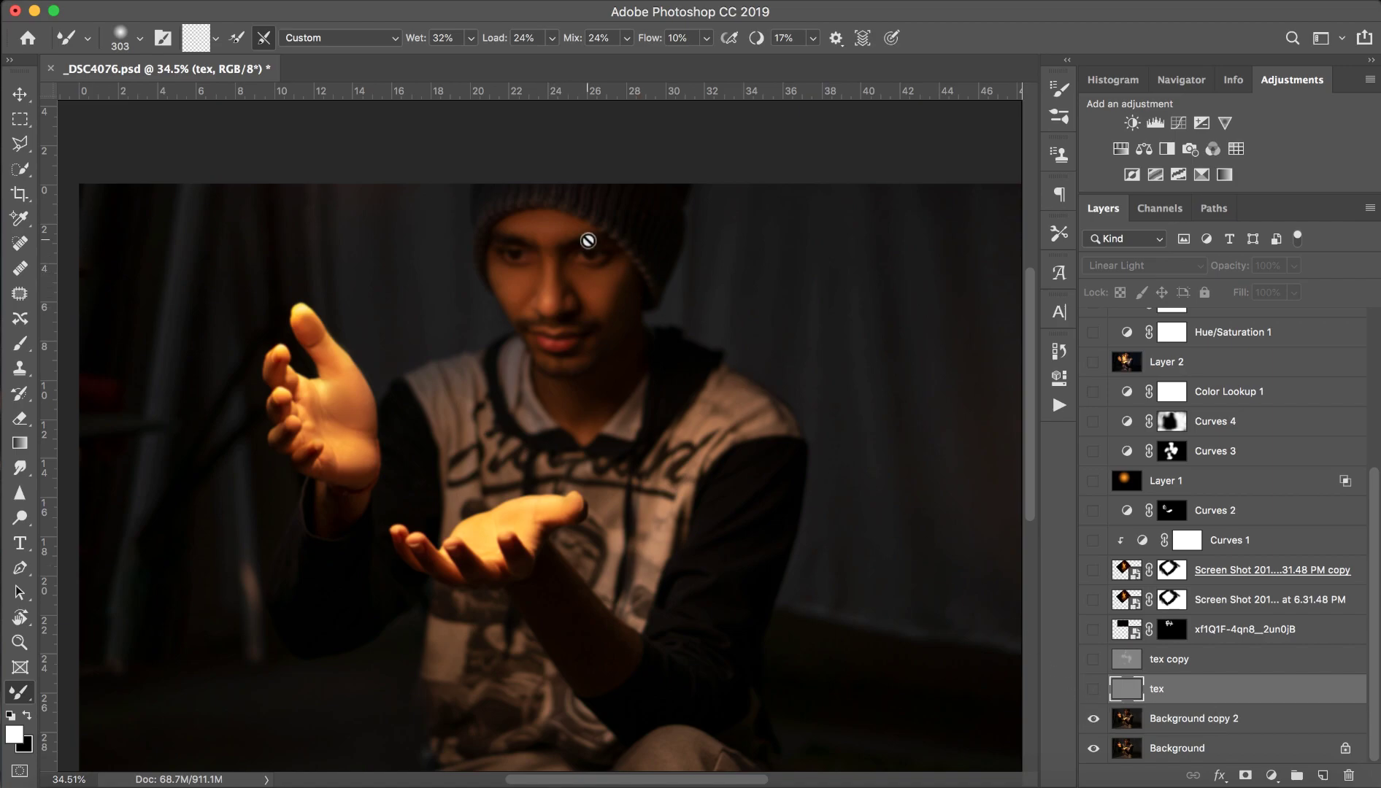
Step: Turn on the tex texture layer
scroll(589, 241, up, 5)
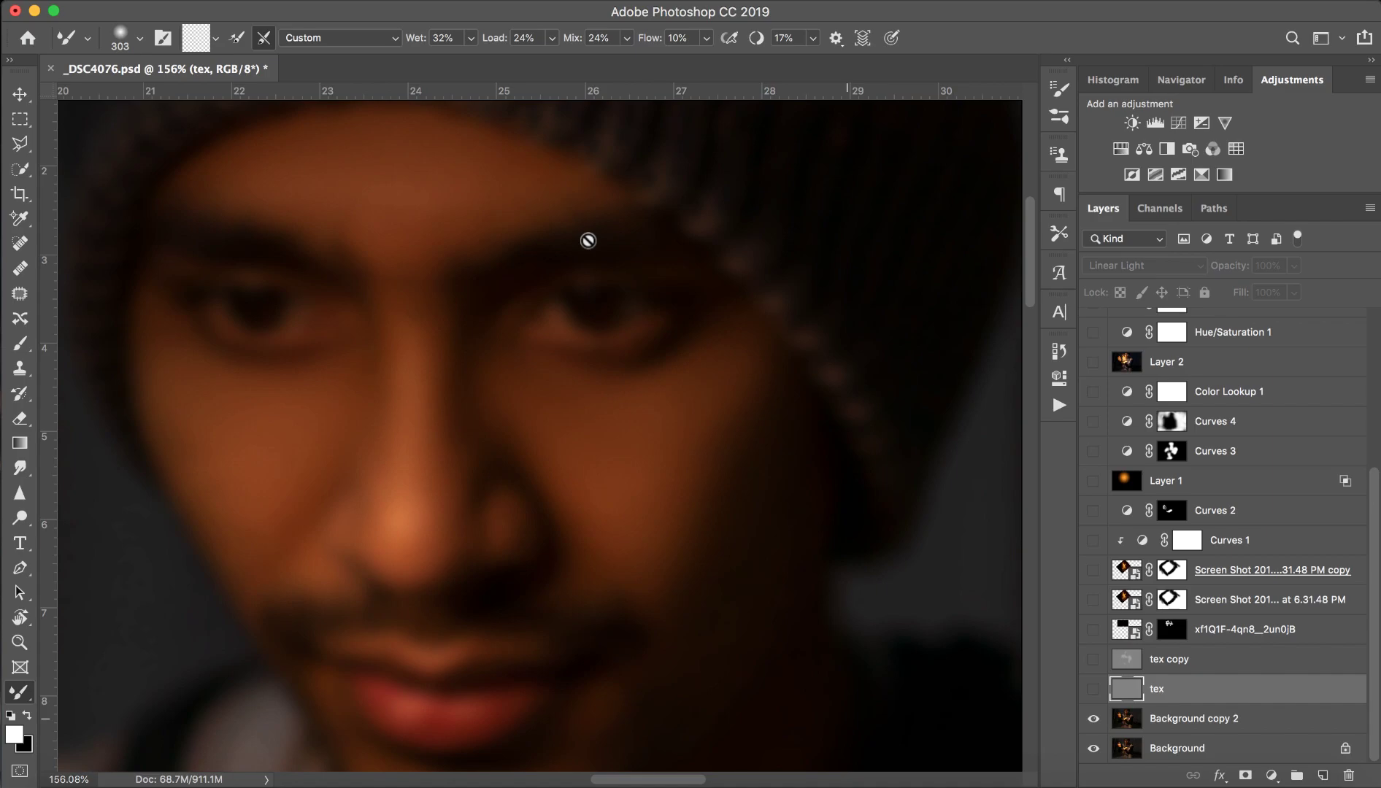
scroll(685, 428, down, 4)
scroll(684, 428, down, 5)
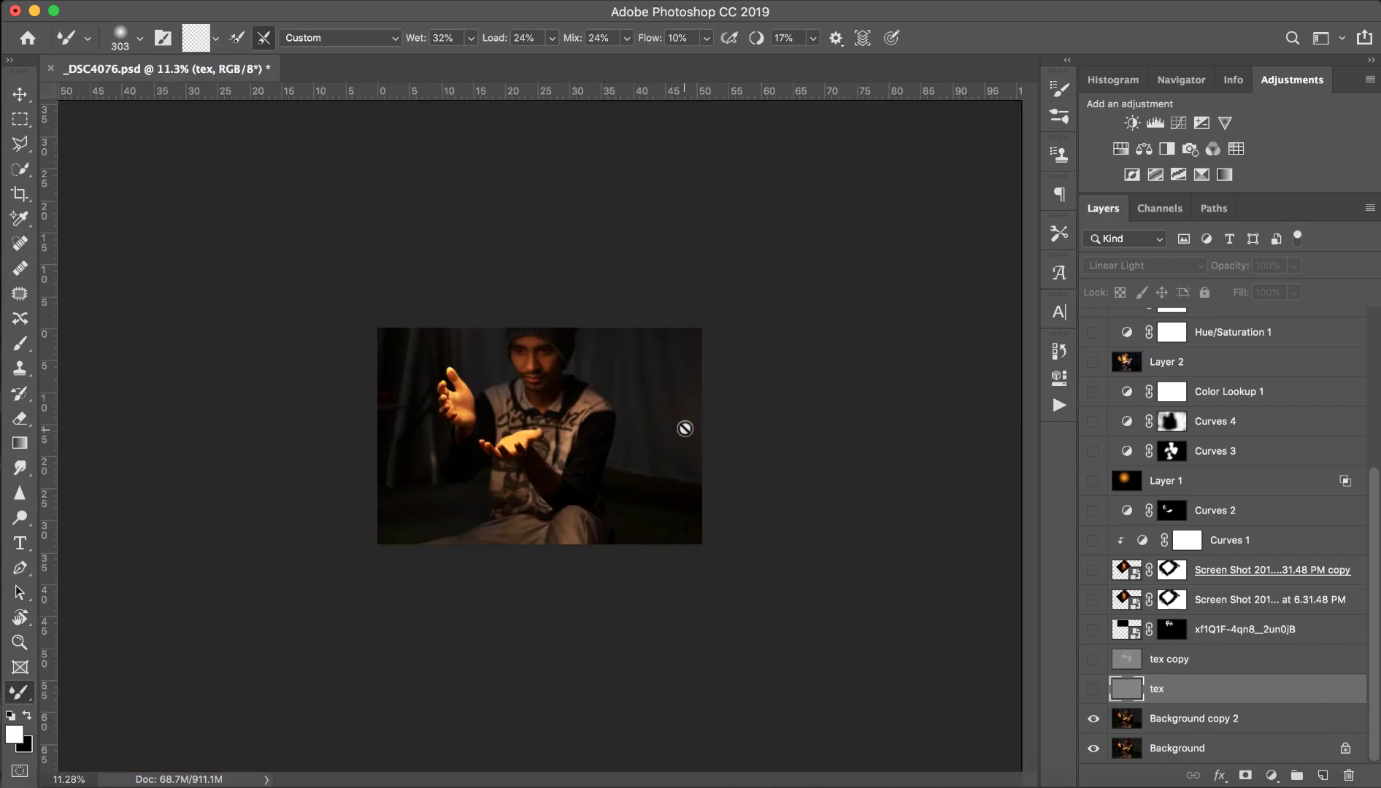
scroll(685, 428, up, 4)
scroll(685, 427, up, 1)
scroll(685, 428, up, 1)
scroll(684, 427, up, 1)
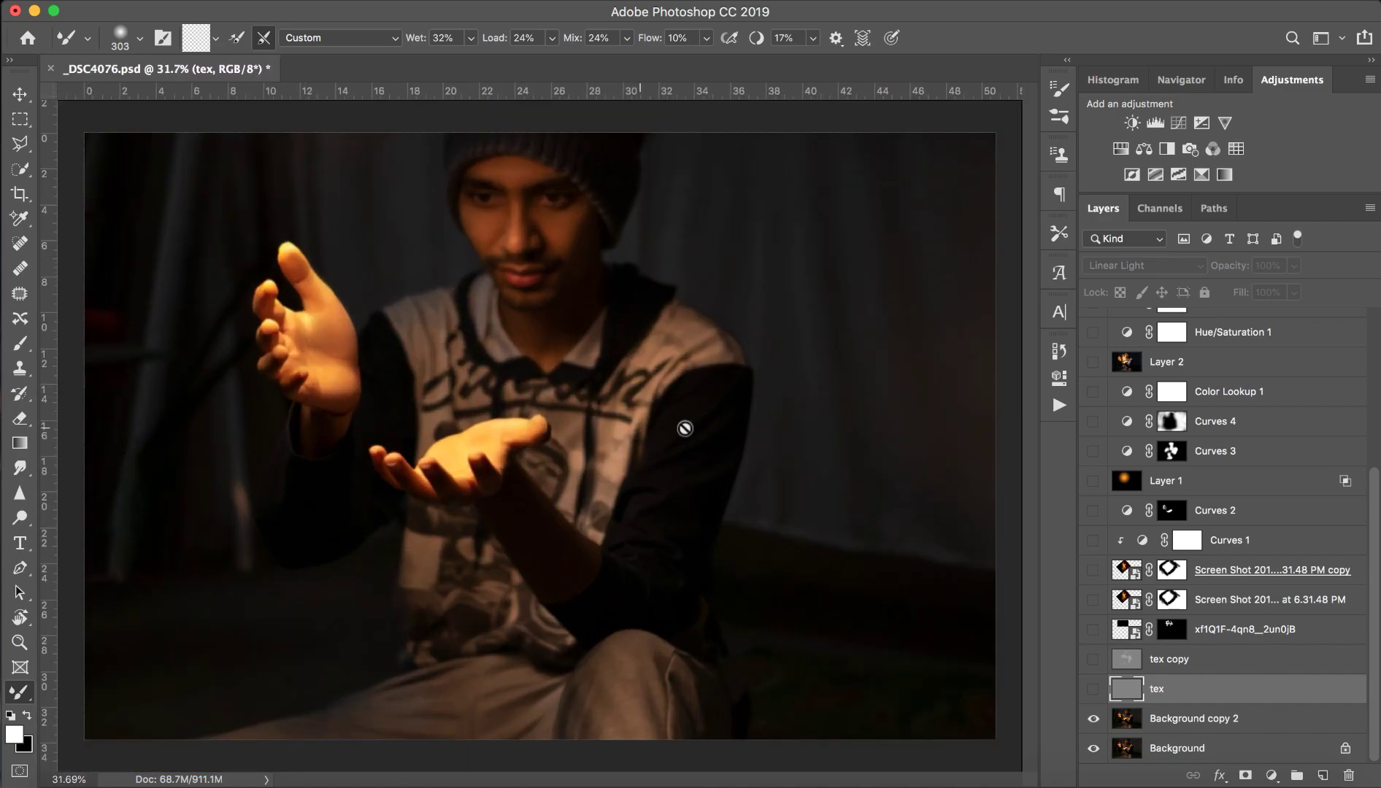
click(1094, 689)
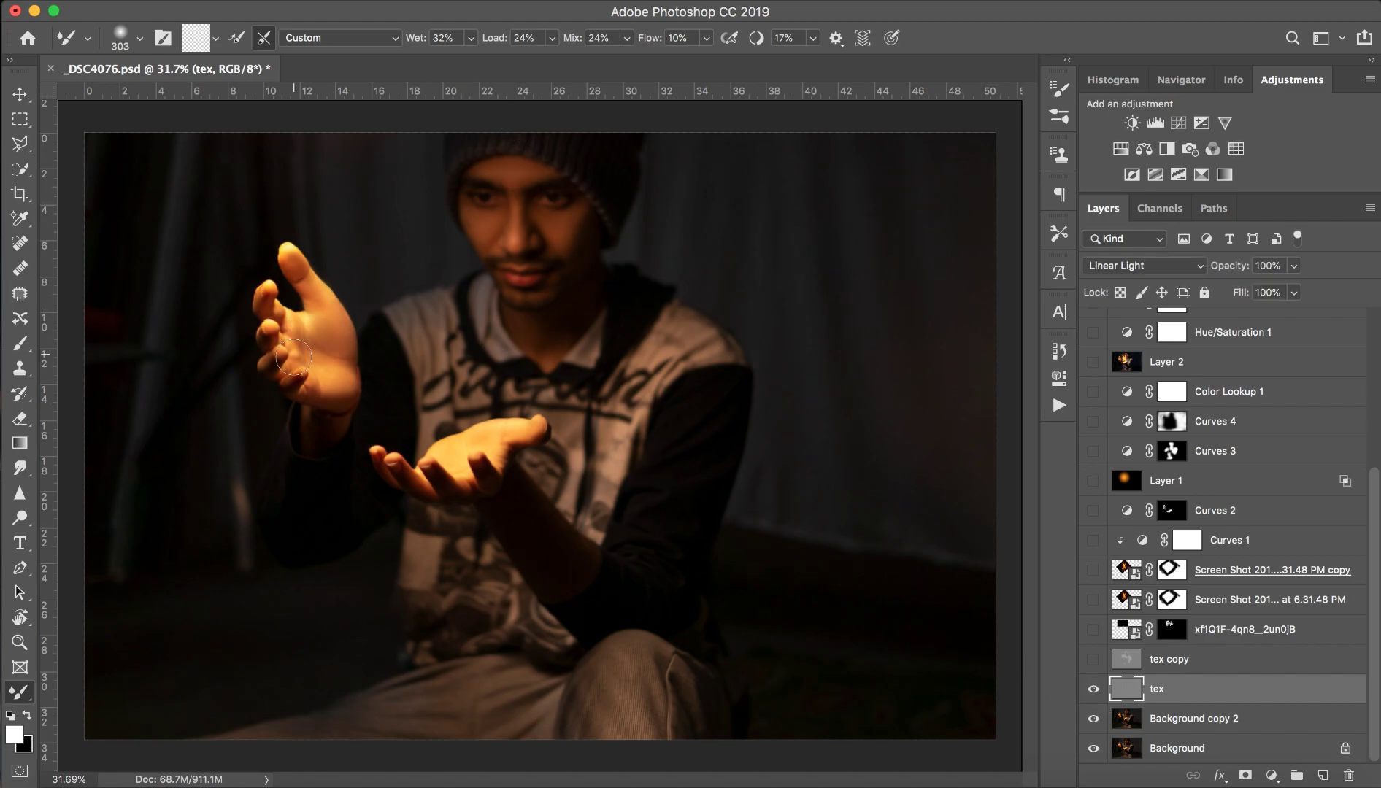
Step: Turn on tex copy, toggling it off and on to compare, and leave it visible
scroll(292, 325, up, 1)
scroll(292, 325, up, 4)
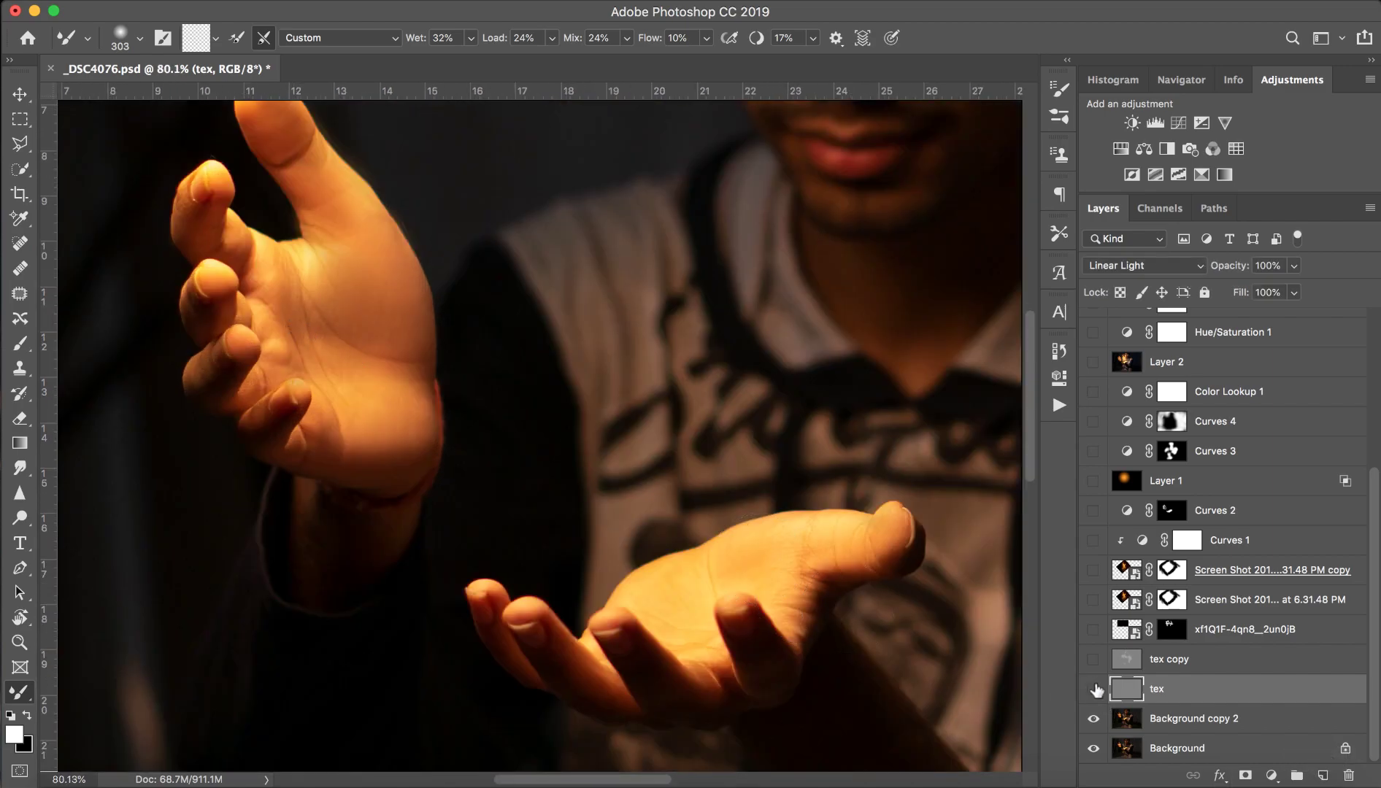
click(1093, 659)
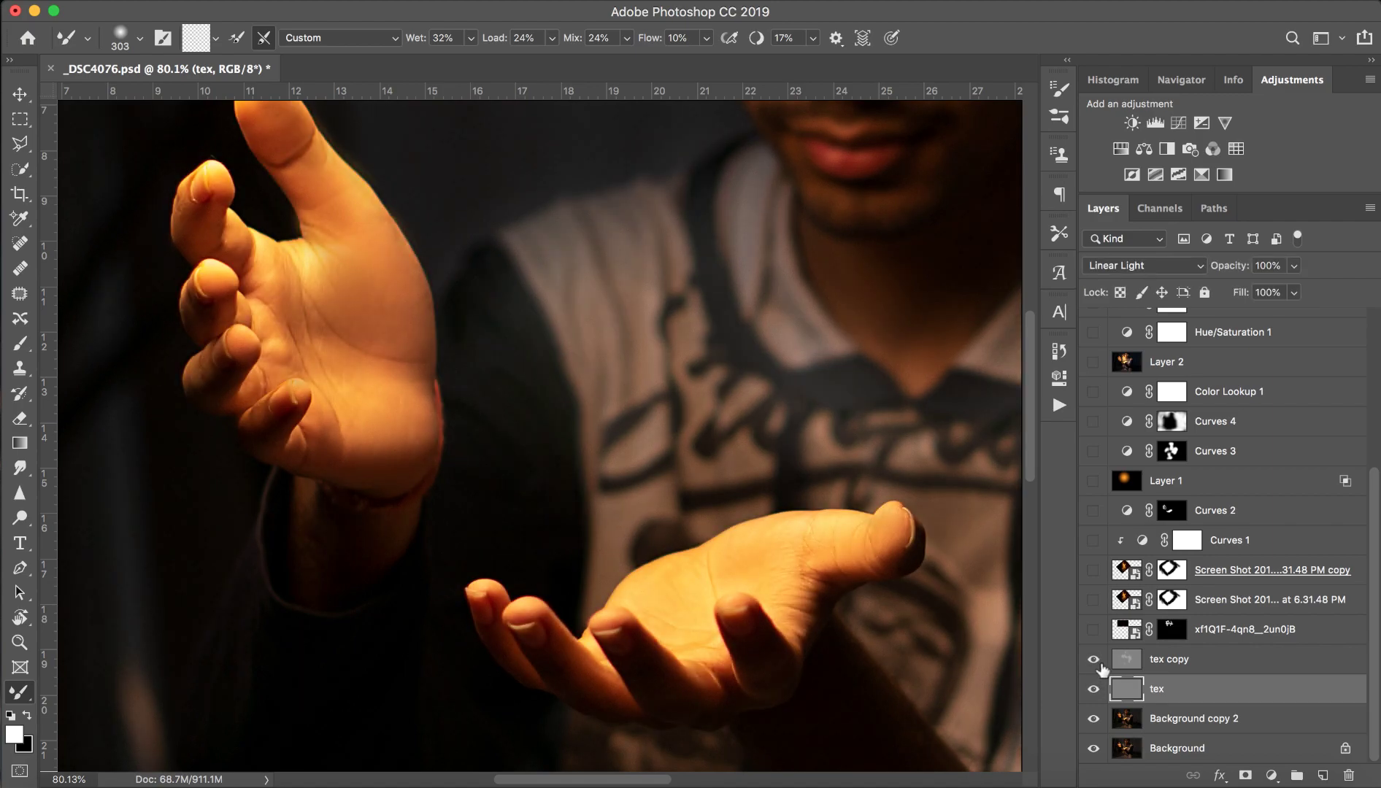
scroll(530, 385, down, 3)
scroll(530, 385, down, 2)
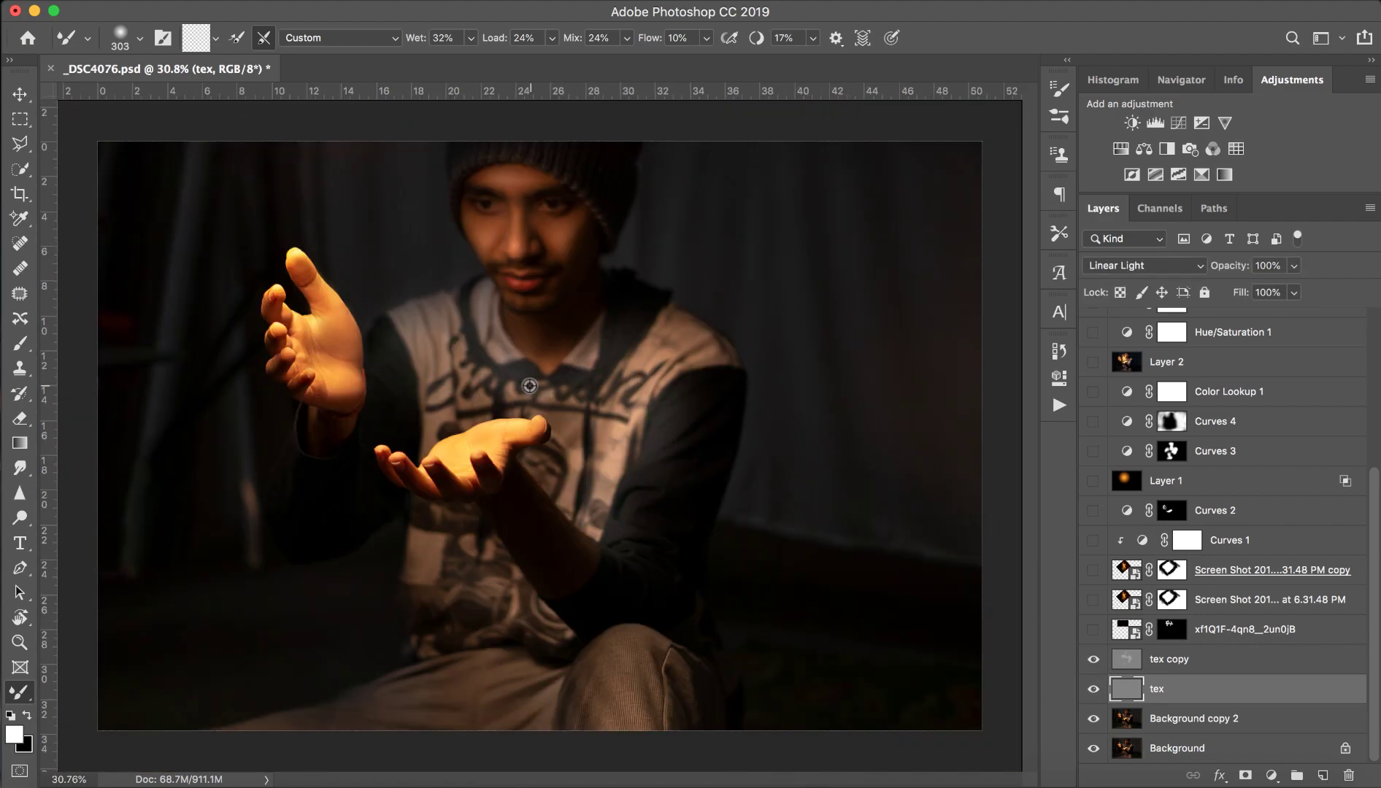
click(1094, 660)
click(1099, 661)
click(1094, 663)
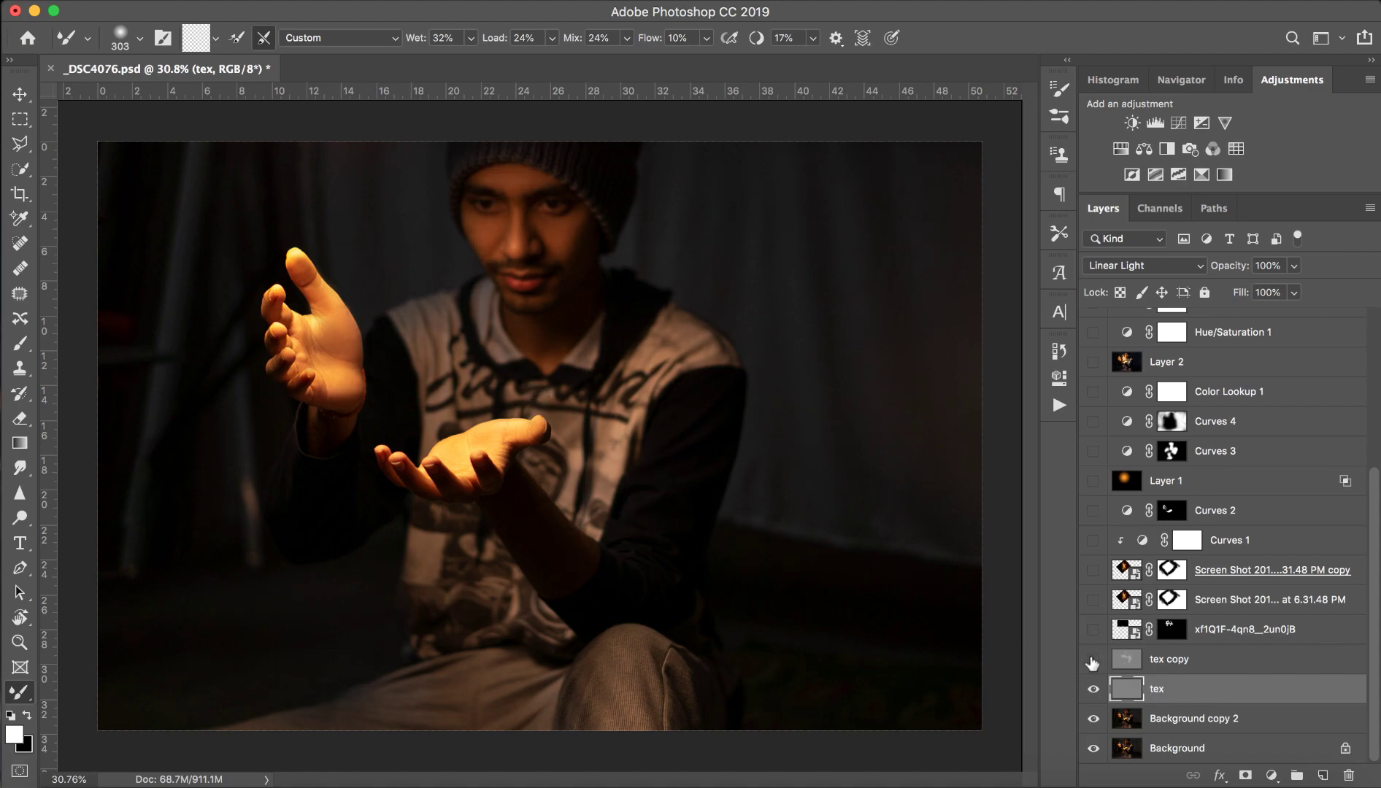
click(1093, 662)
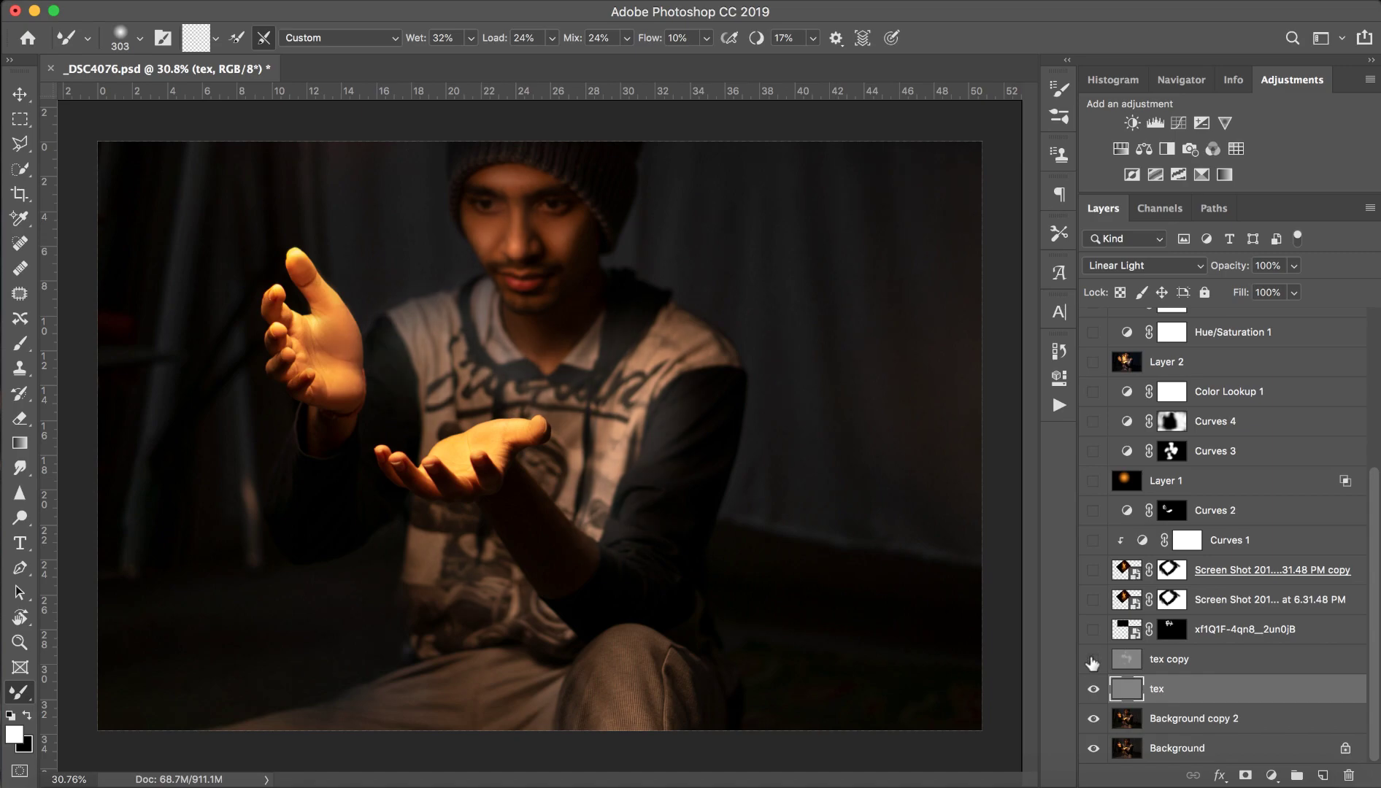
click(1092, 662)
click(1092, 663)
scroll(648, 589, down, 1)
scroll(649, 589, down, 2)
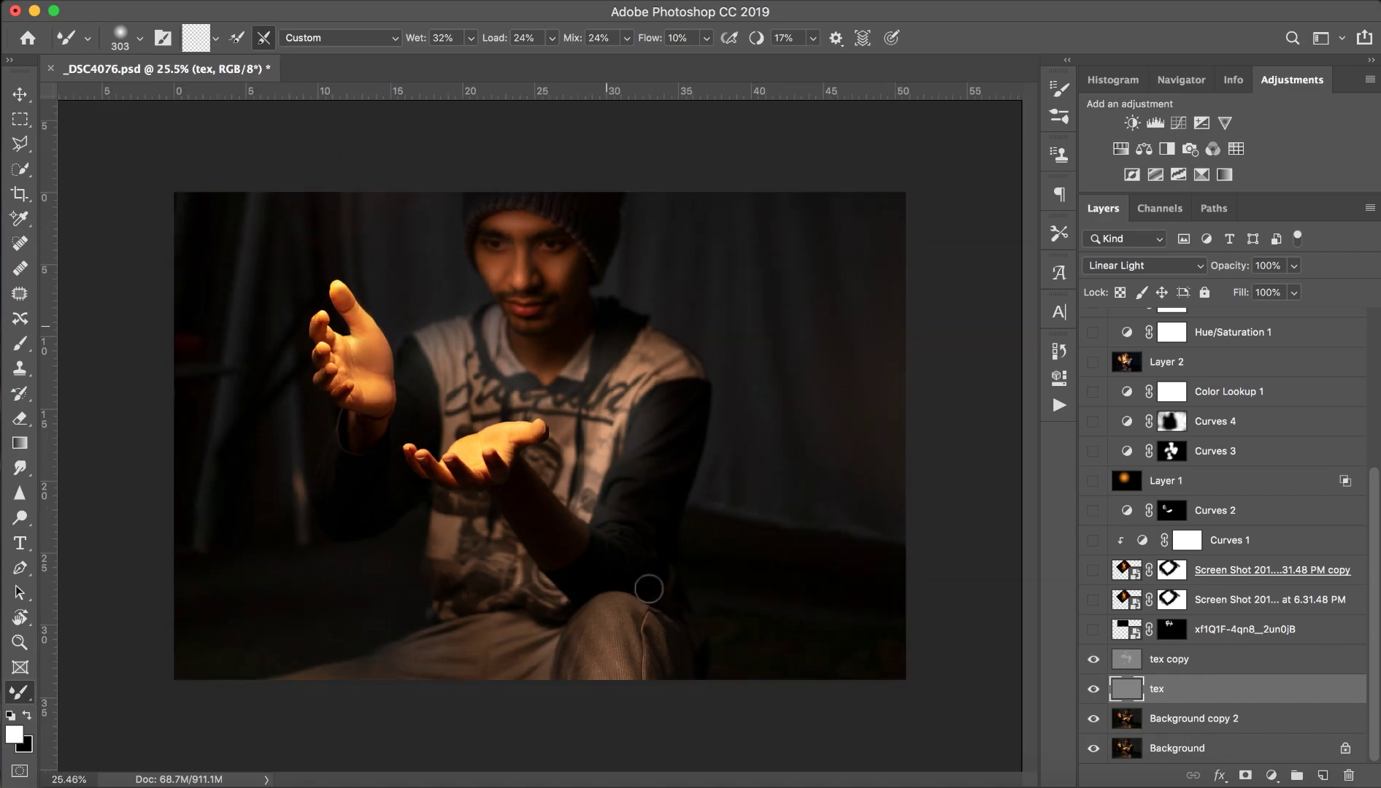
Step: Preview the sparks layer, then show the first fire layer and keep its blend mode unchanged
click(1232, 632)
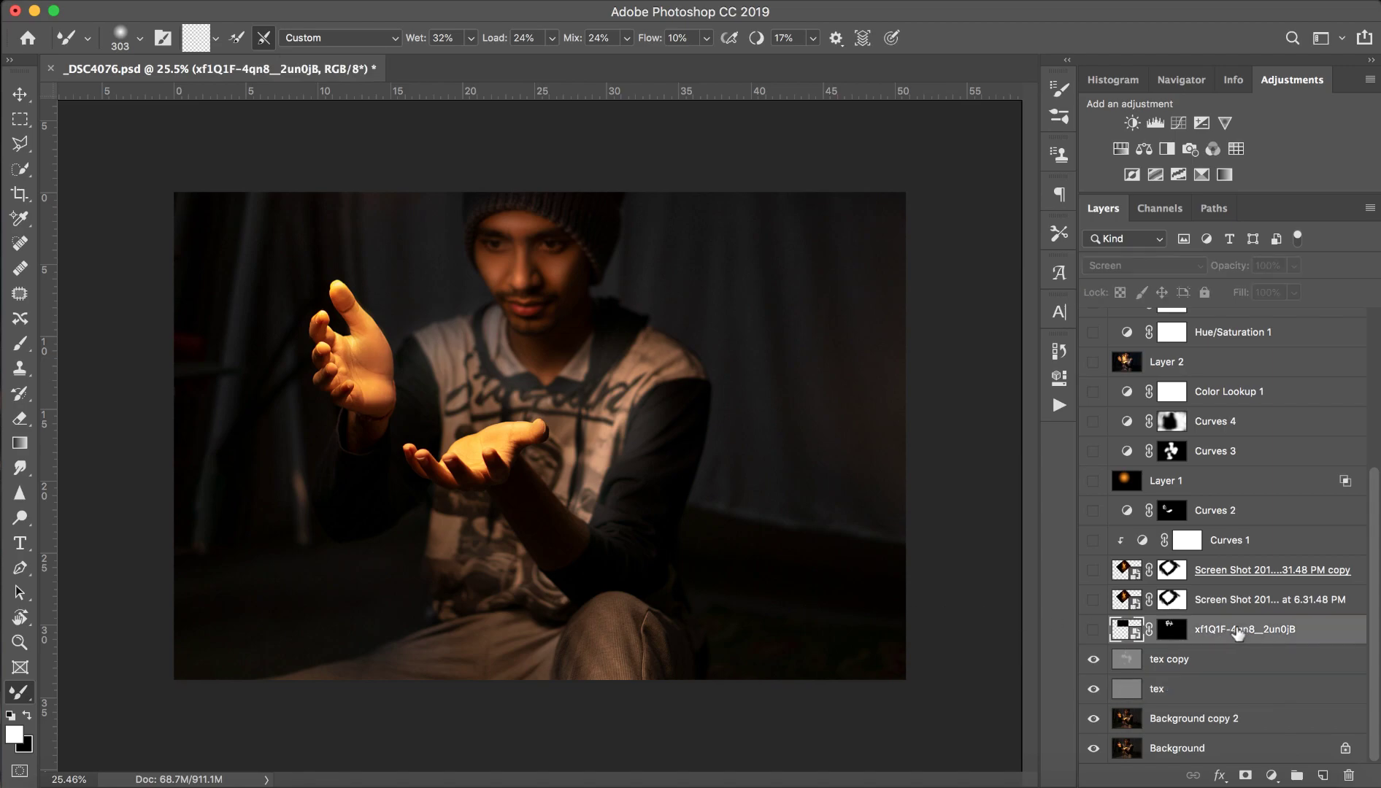
click(1093, 632)
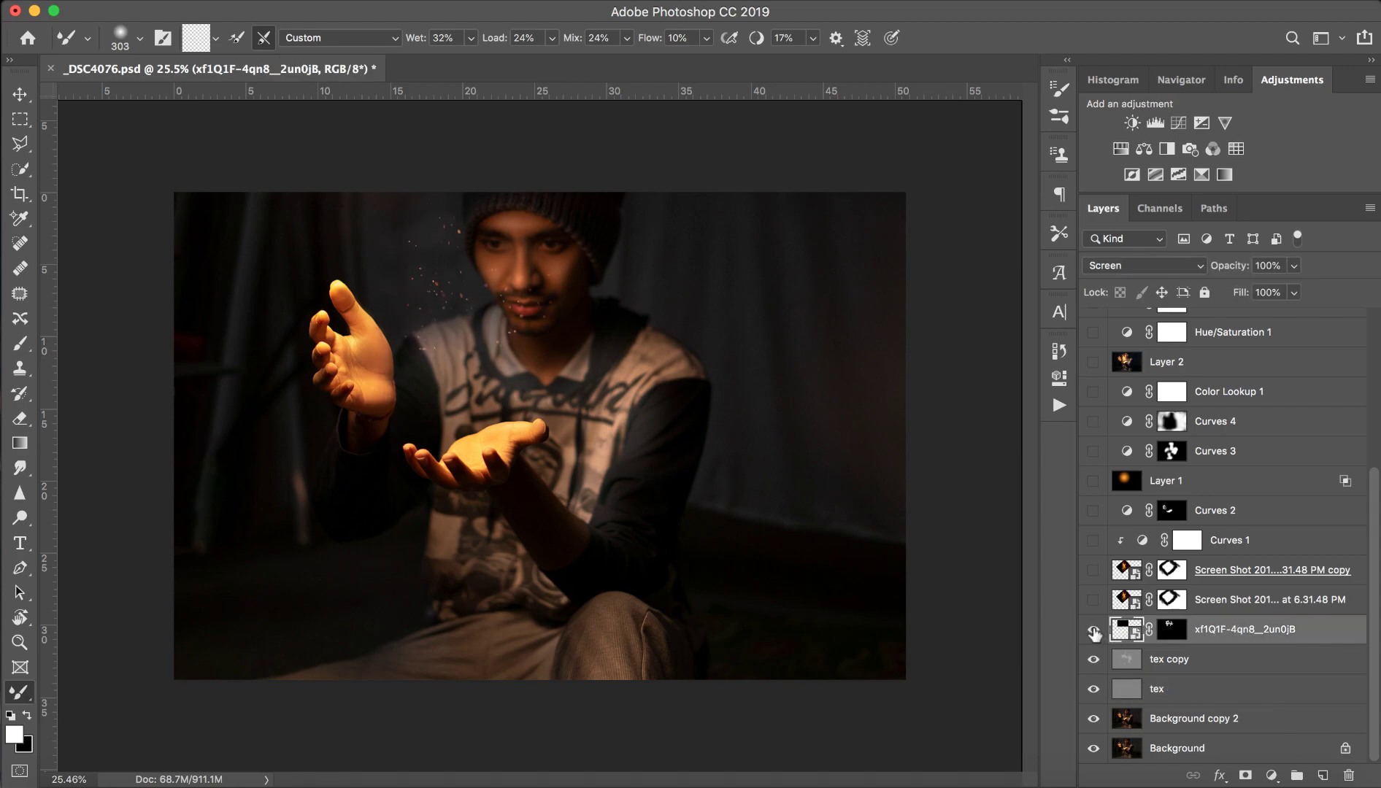
click(1094, 630)
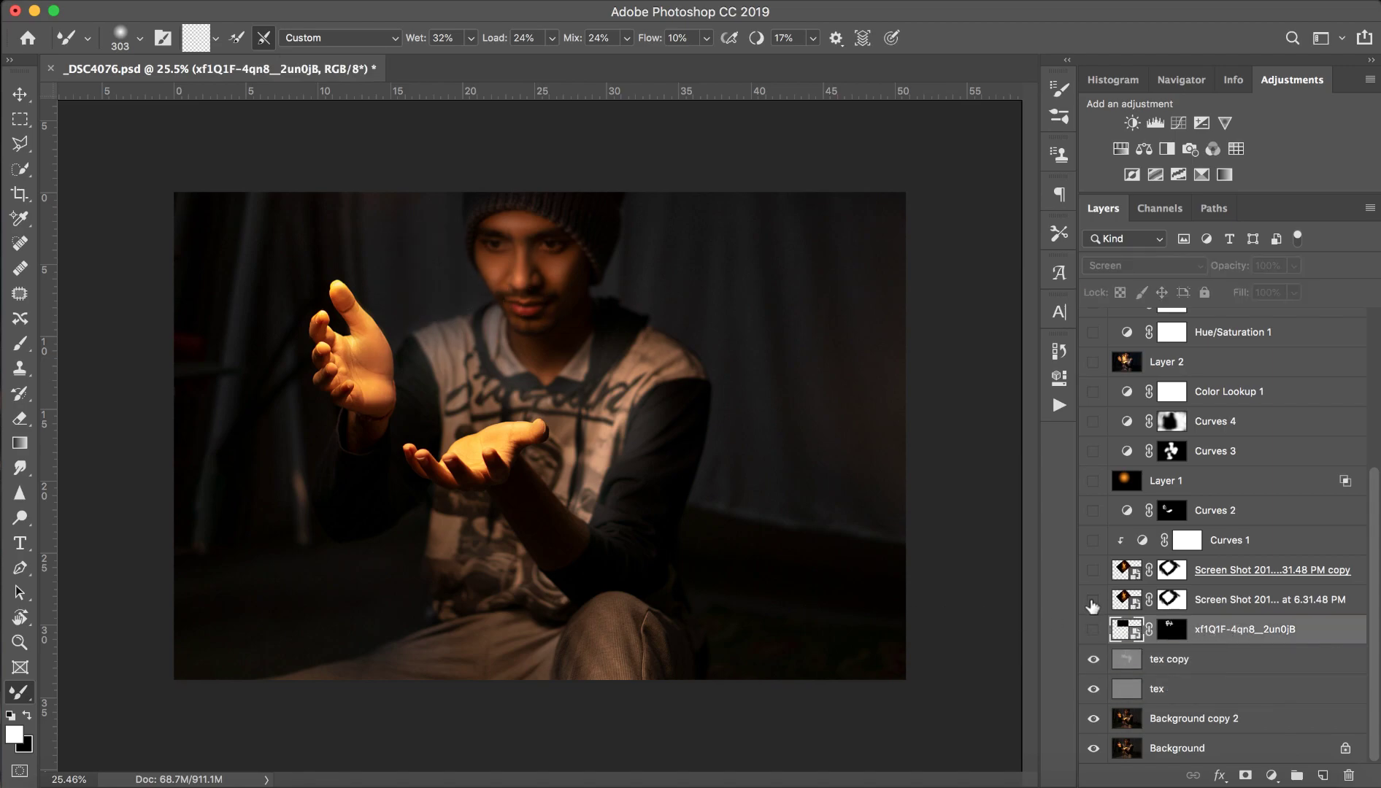
click(1092, 600)
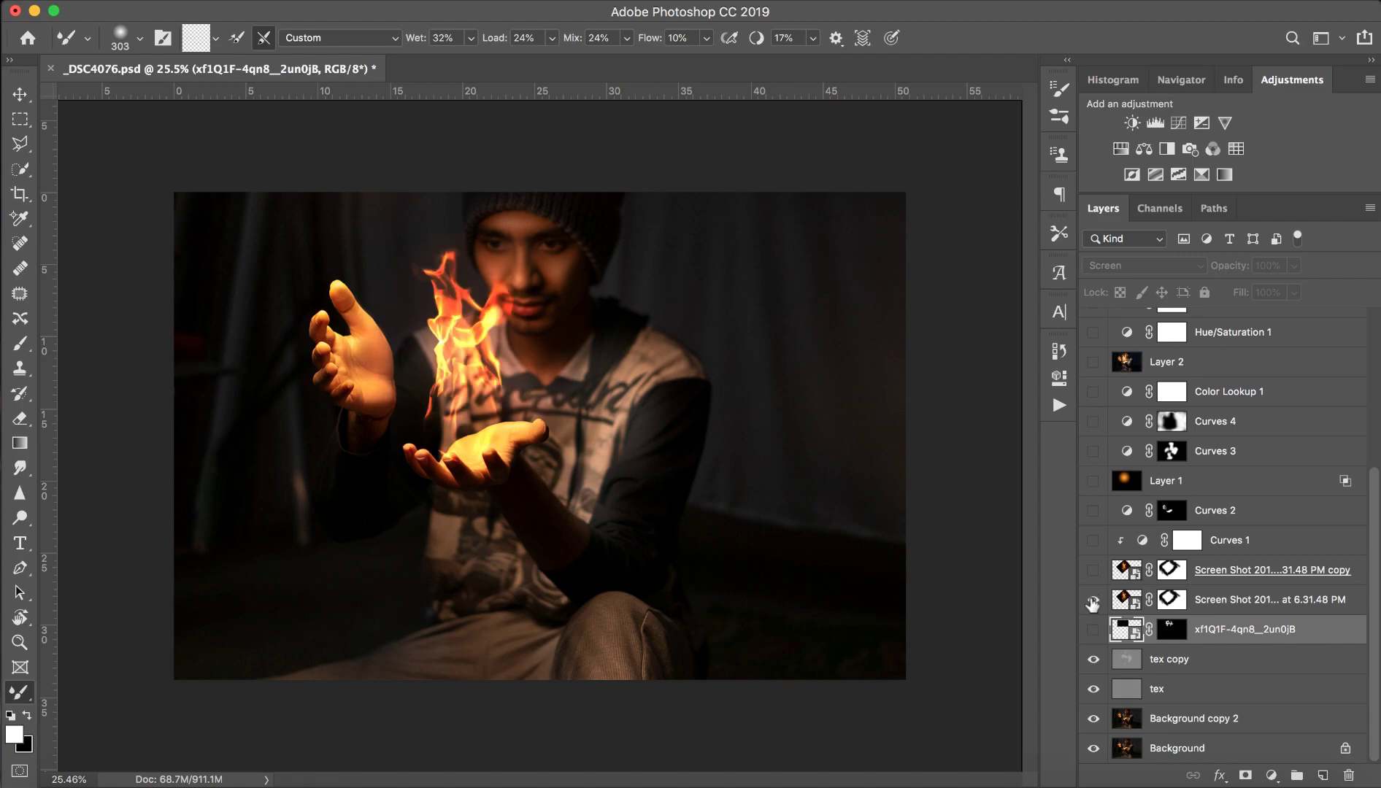
click(1291, 601)
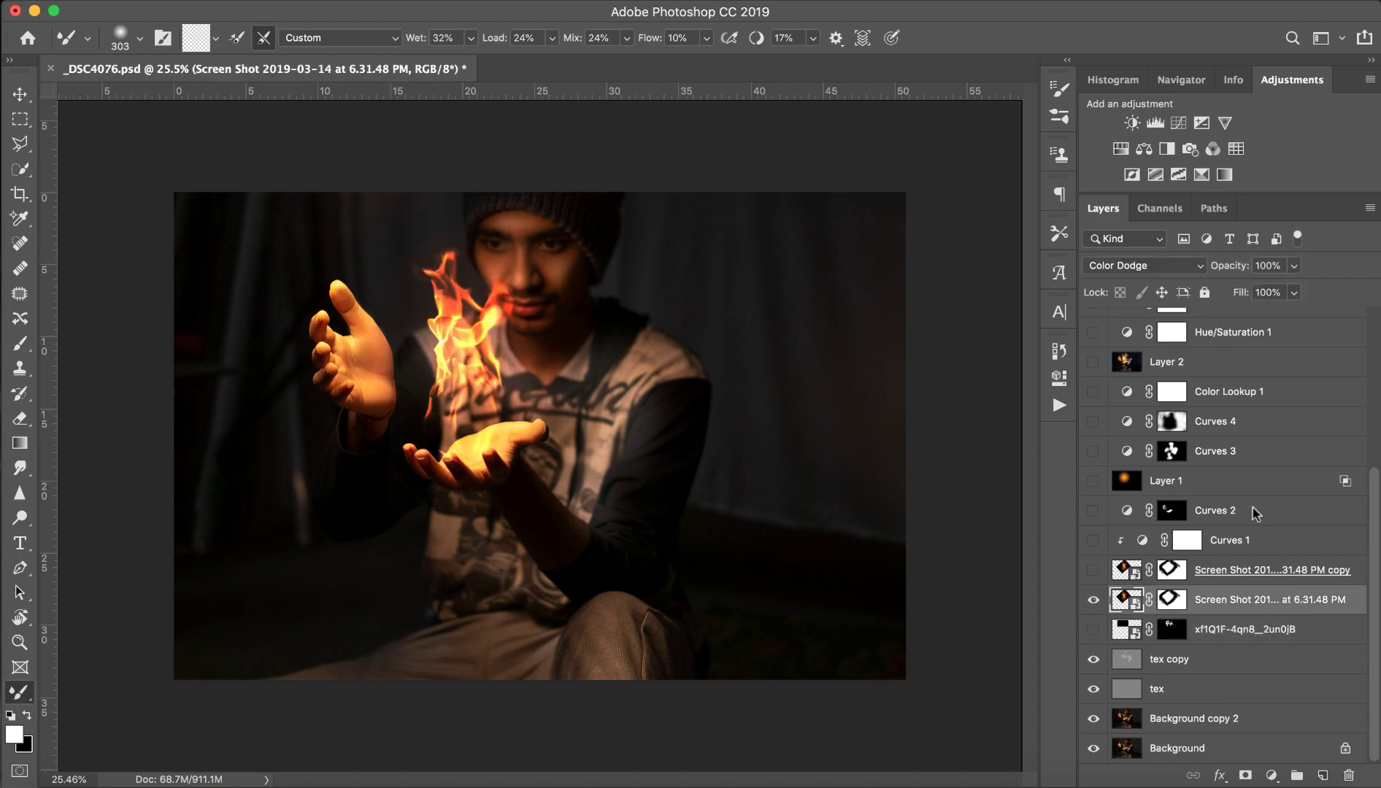
click(1135, 267)
click(1136, 267)
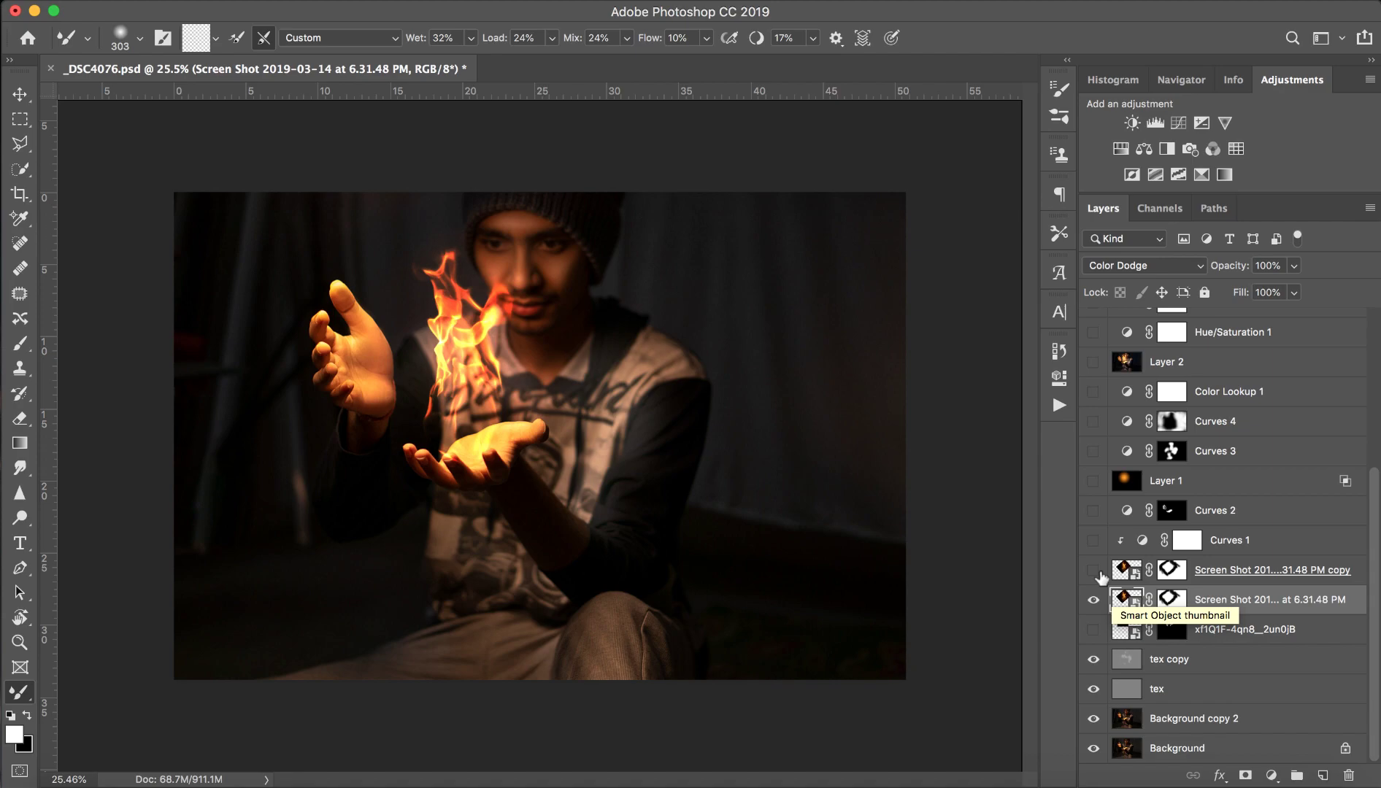
Step: Show the fire copy in Screen blending after comparing Normal, and preview Curves 1
click(1094, 570)
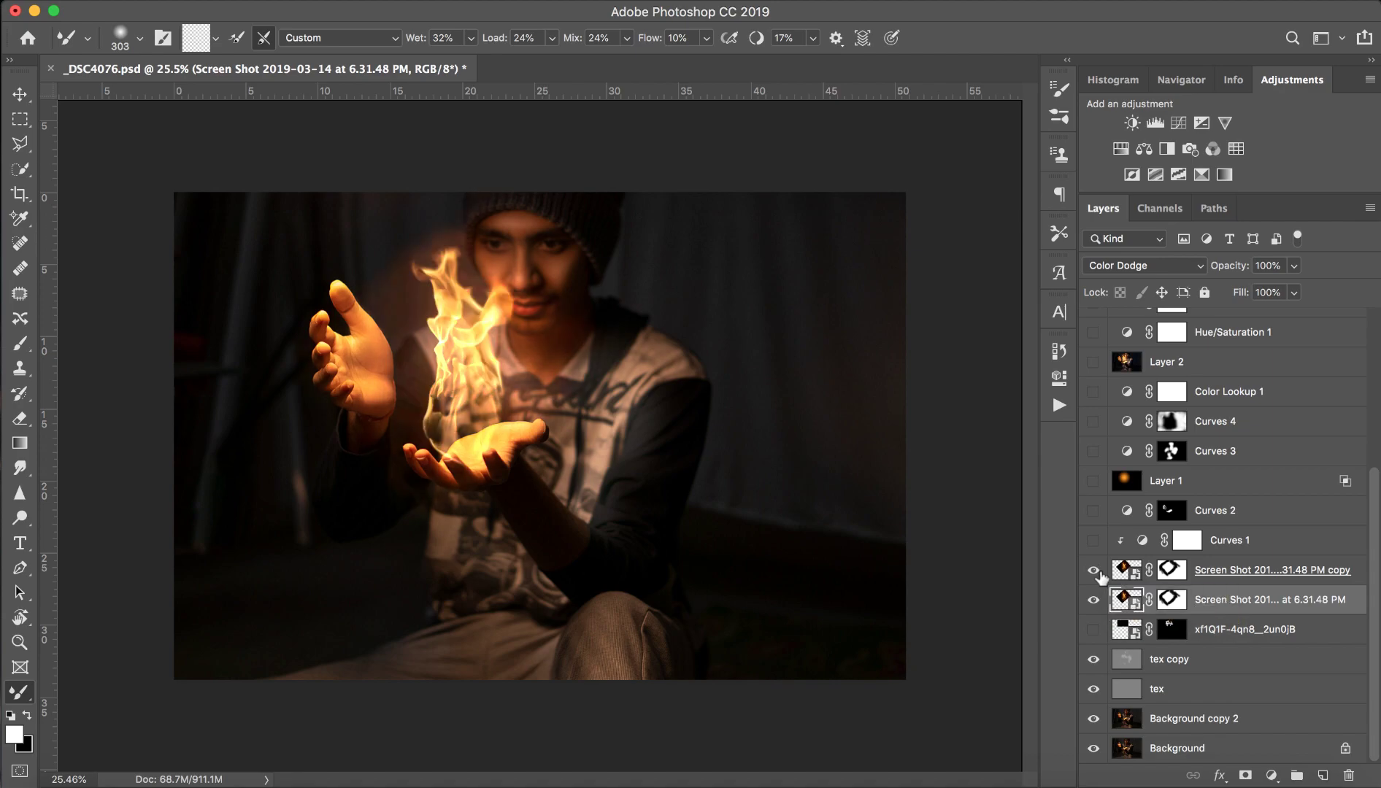
click(1306, 570)
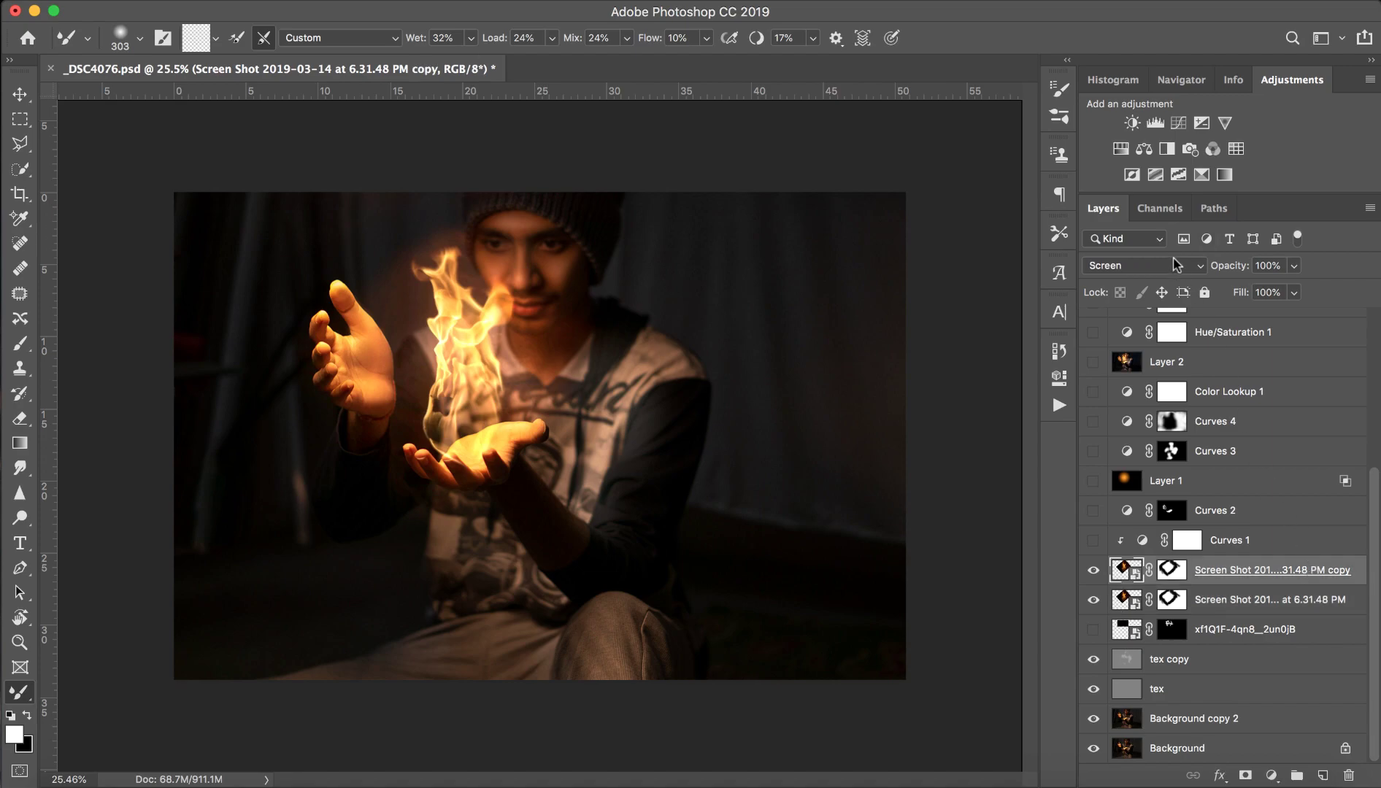
click(1176, 264)
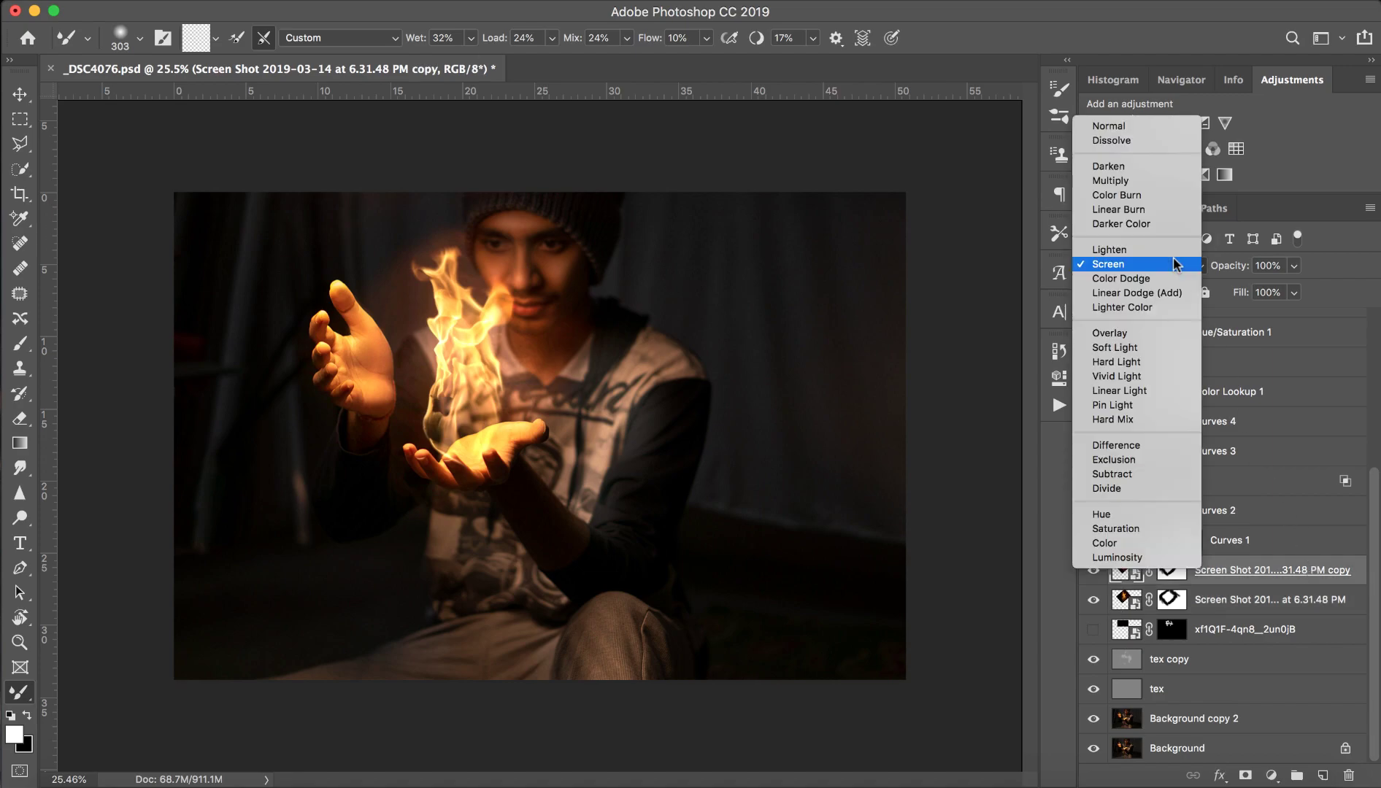
click(1174, 127)
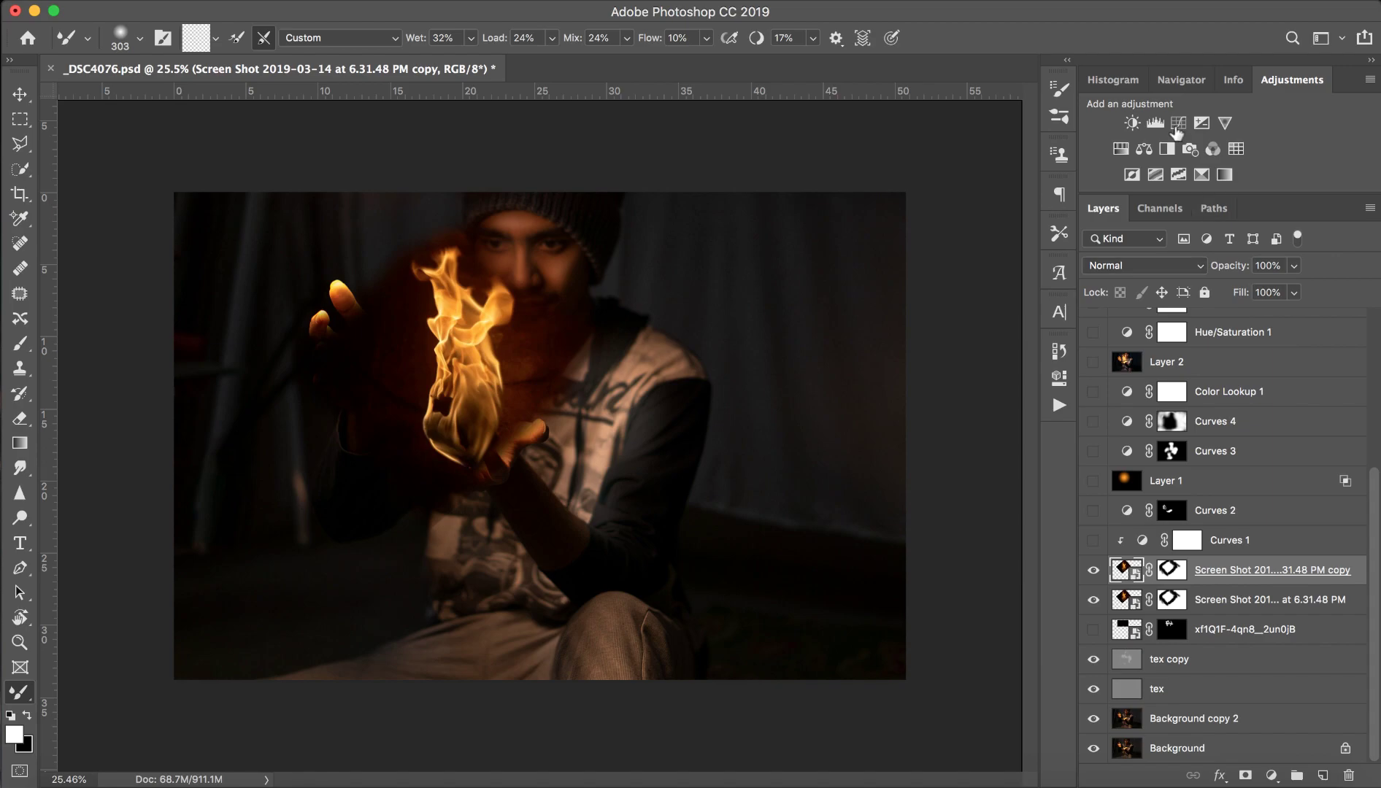
click(1134, 265)
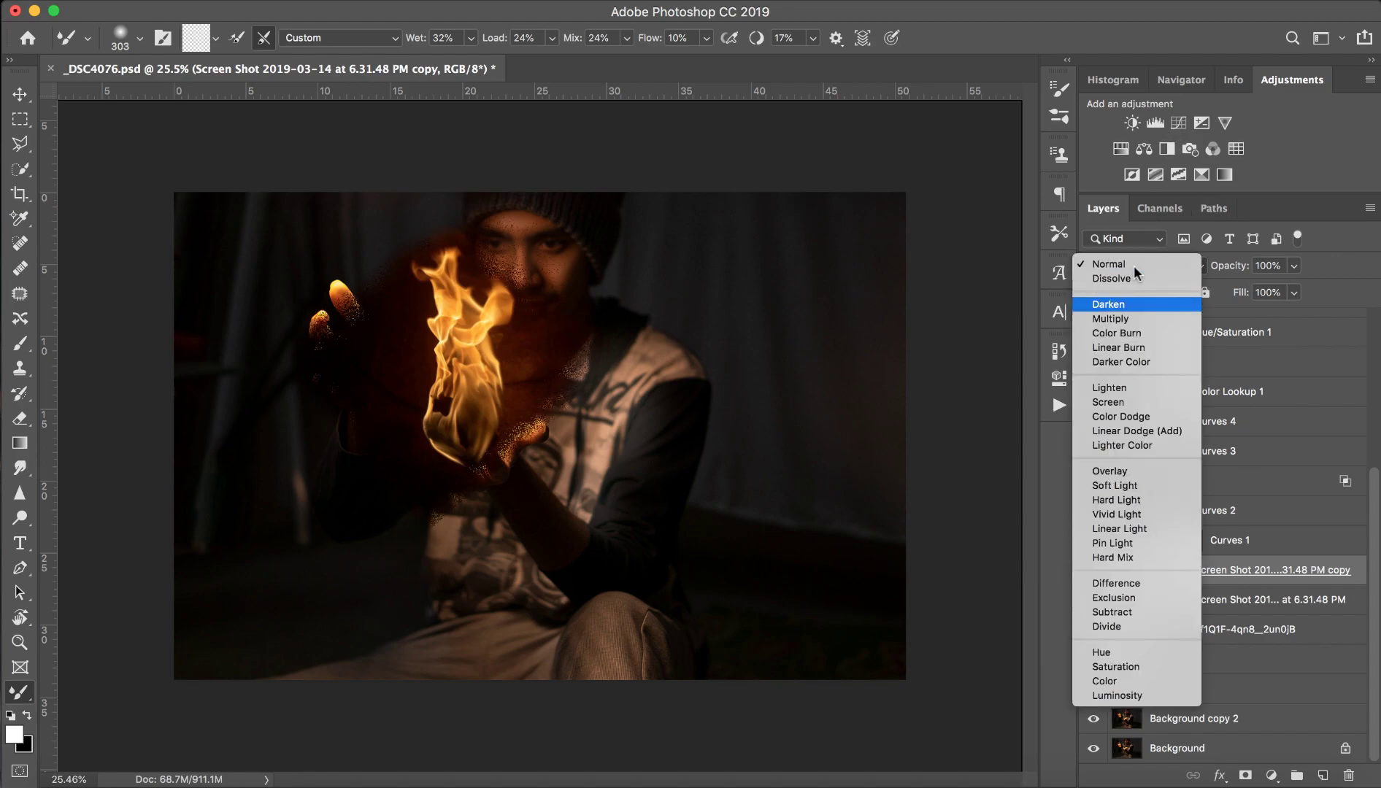
click(1146, 402)
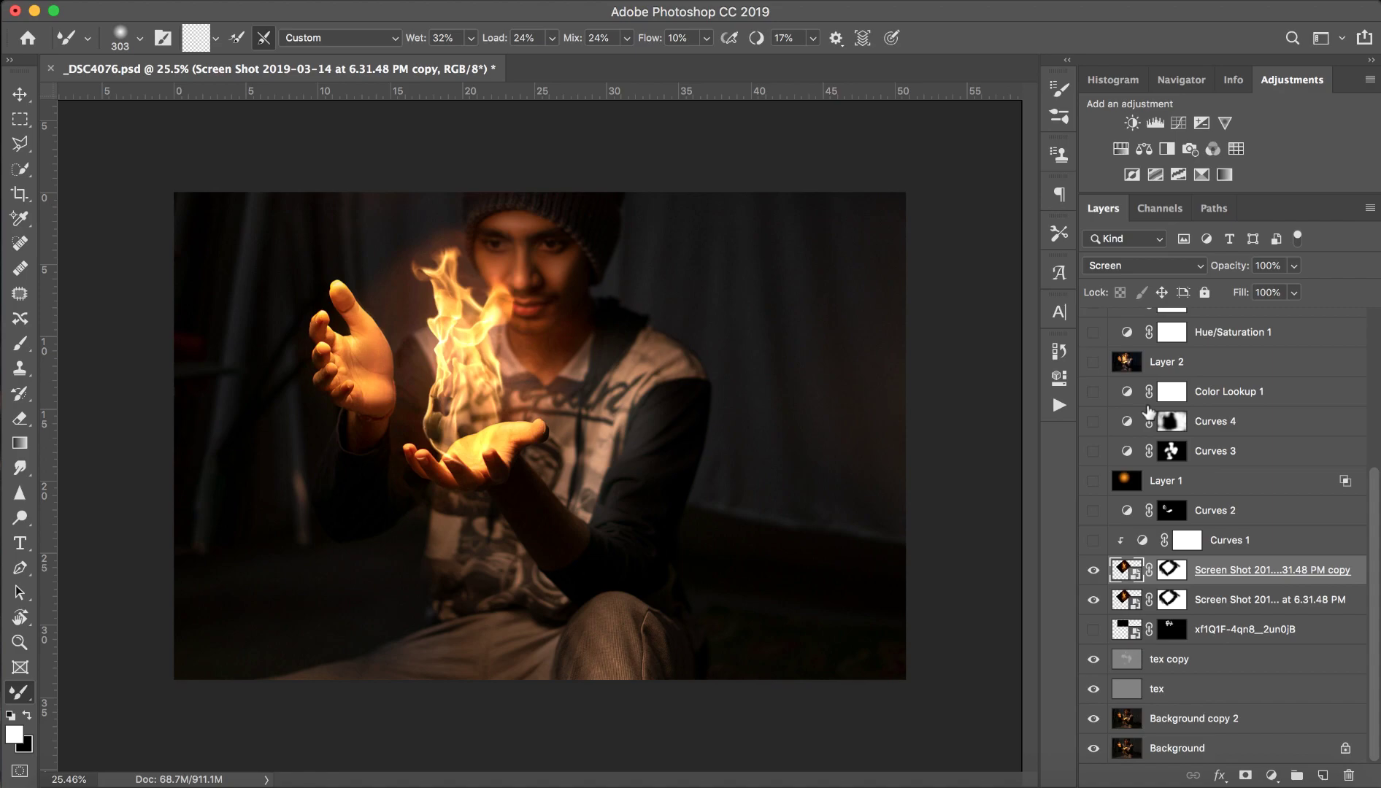
click(1093, 542)
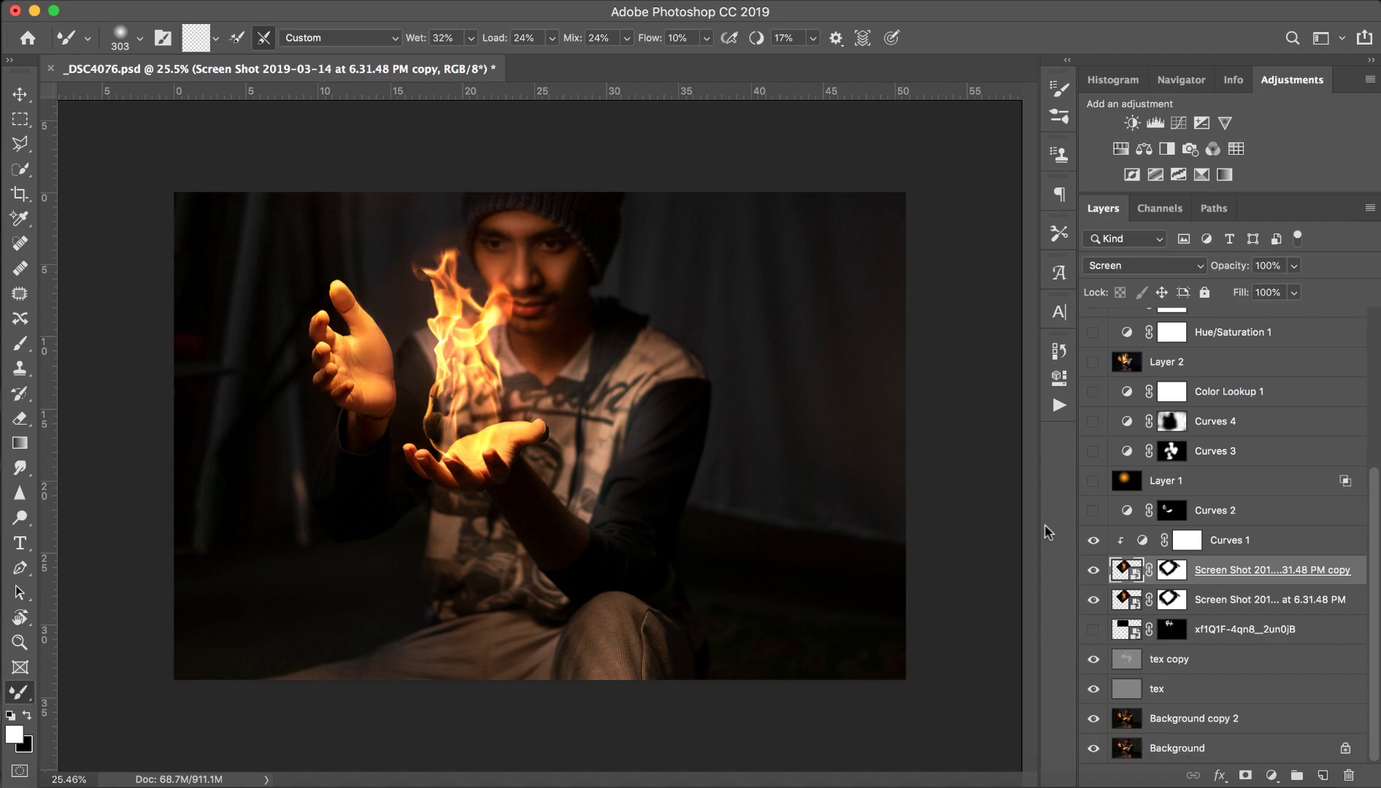
click(1093, 541)
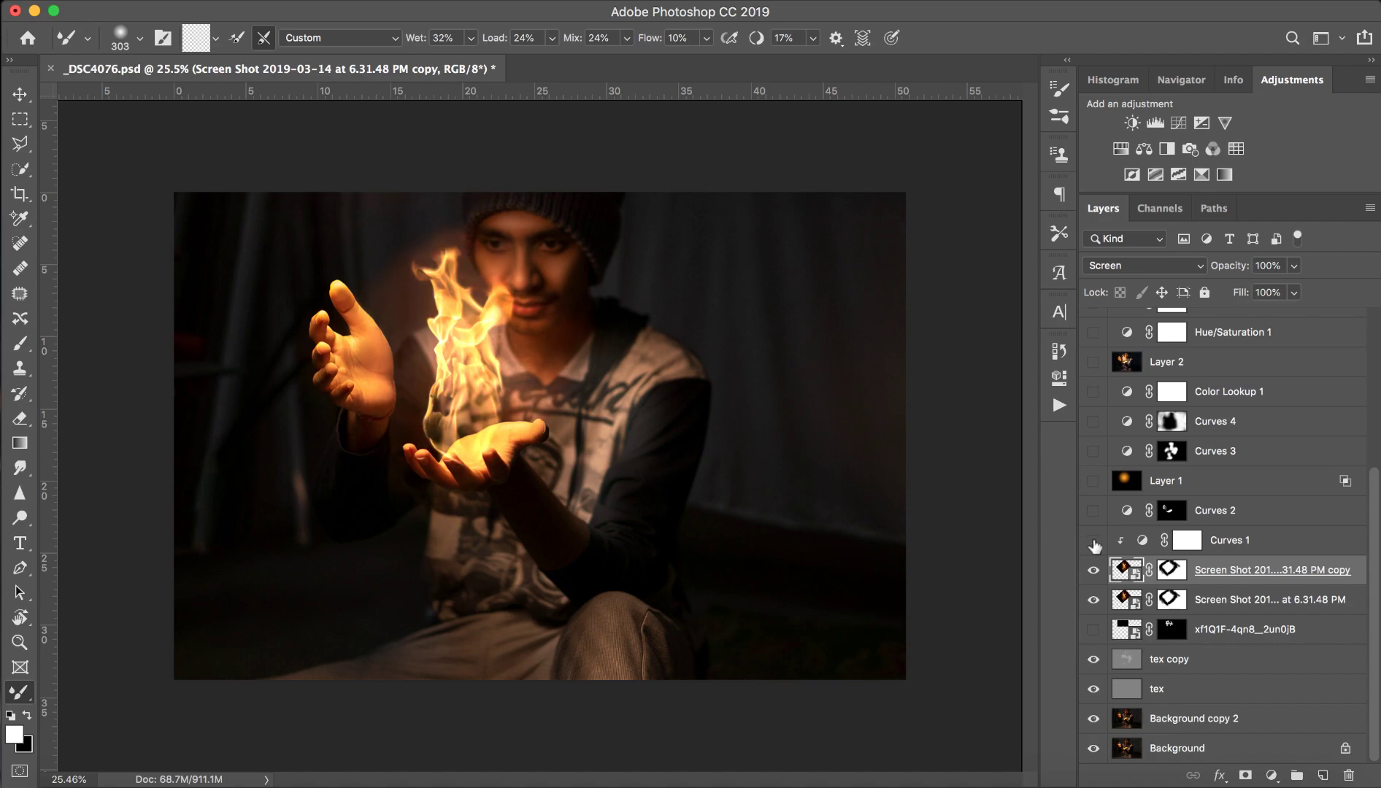
Step: Turn on Curves 1 and pick a point on its curve in Properties
click(1093, 542)
click(1252, 544)
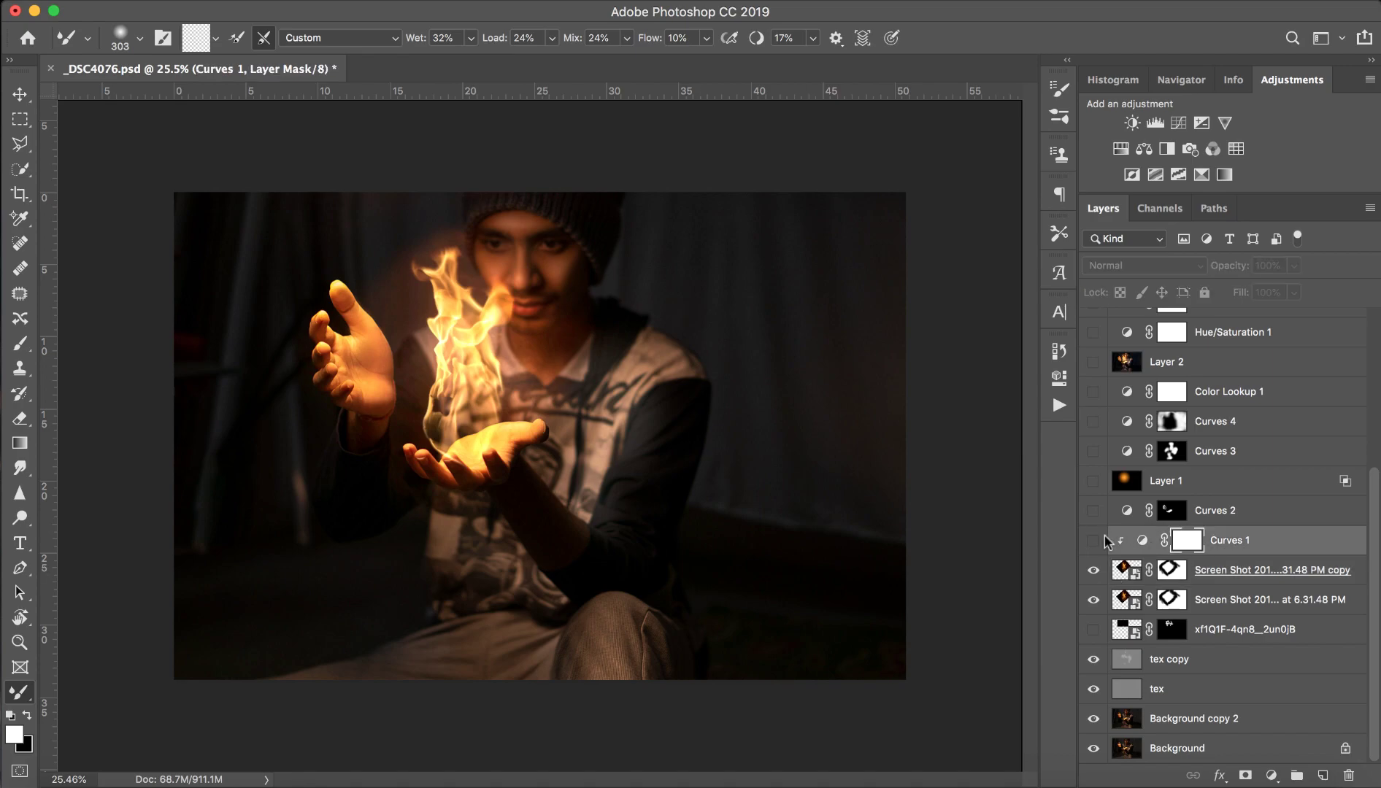
click(1093, 542)
double_click(1142, 541)
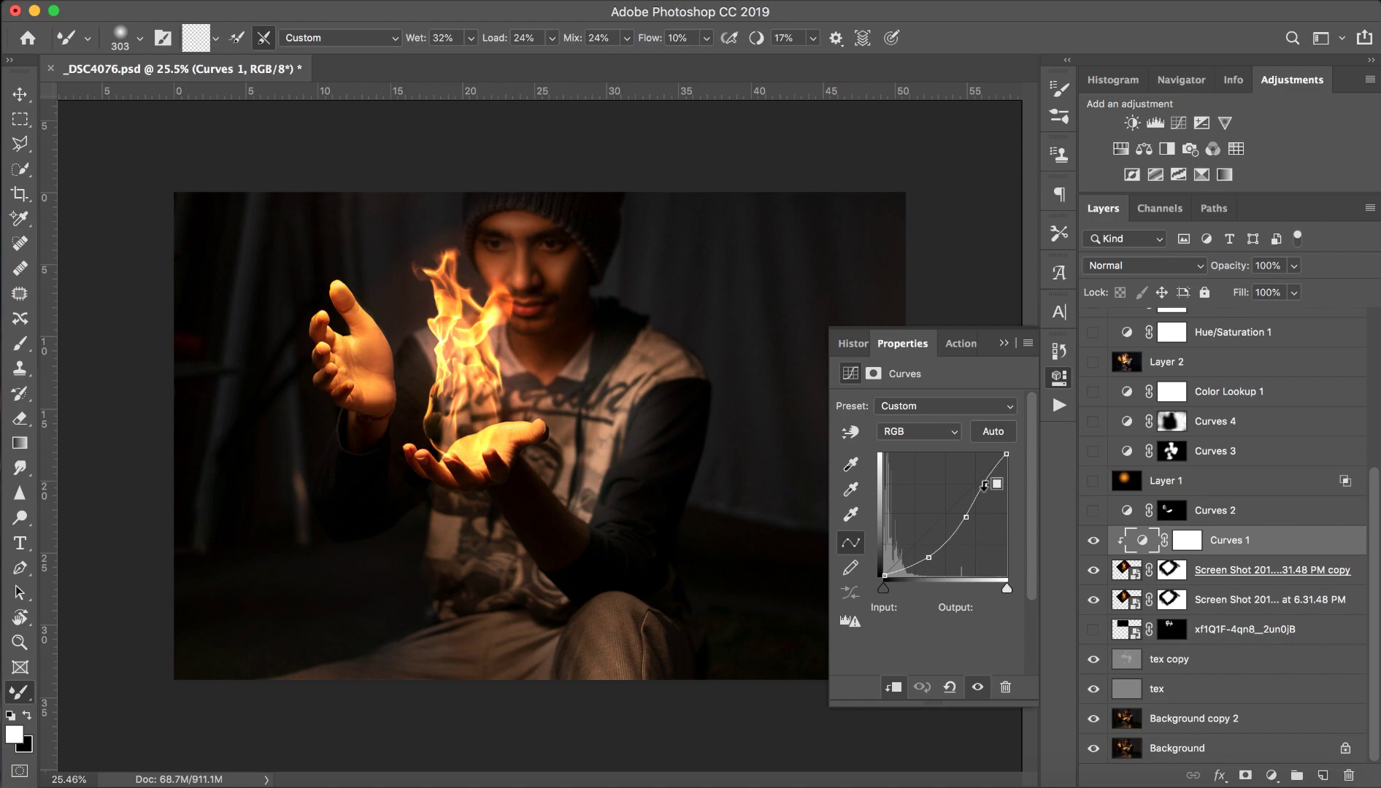
click(921, 549)
click(1004, 344)
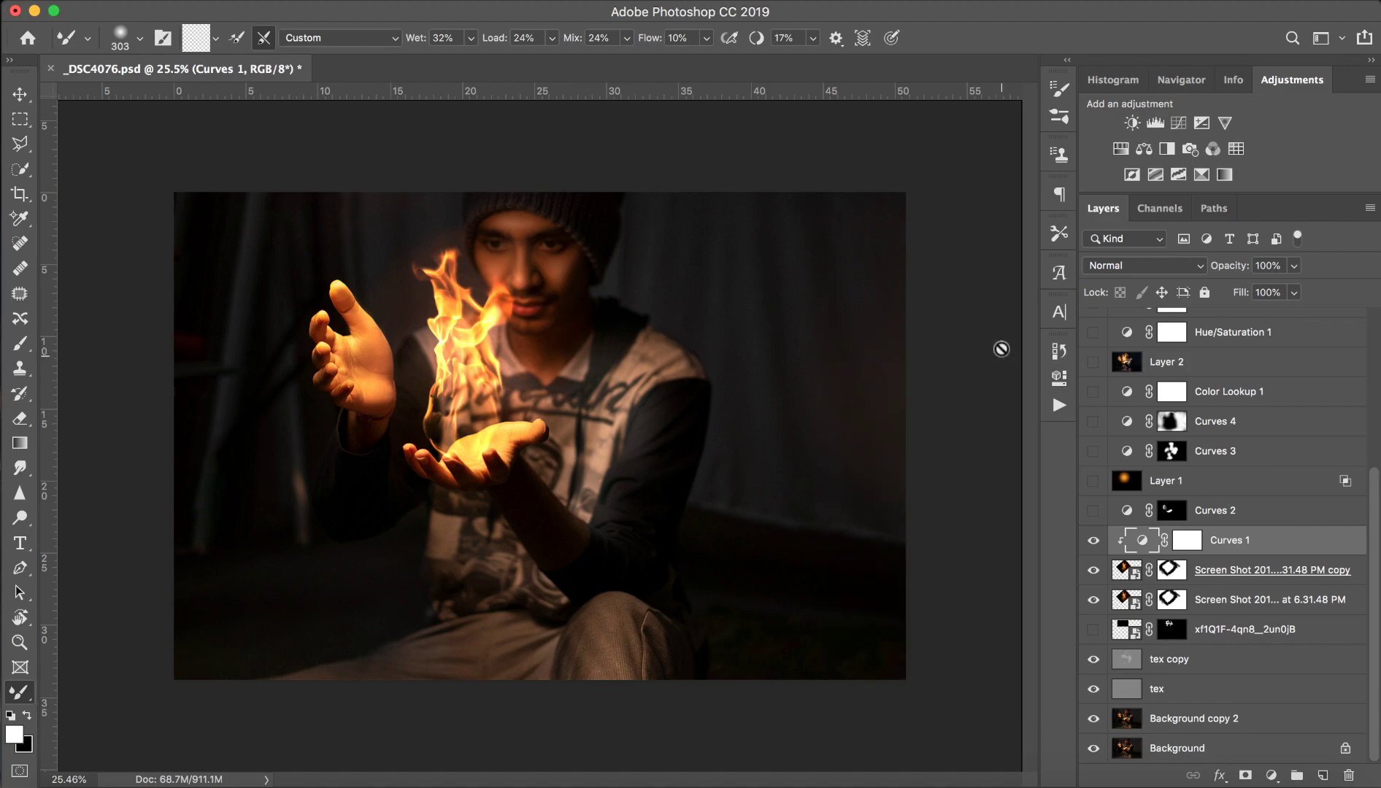
Step: Compare the flame with and without Curves 1, then lift a curve point to brighten it
click(1093, 541)
click(1092, 540)
click(1093, 540)
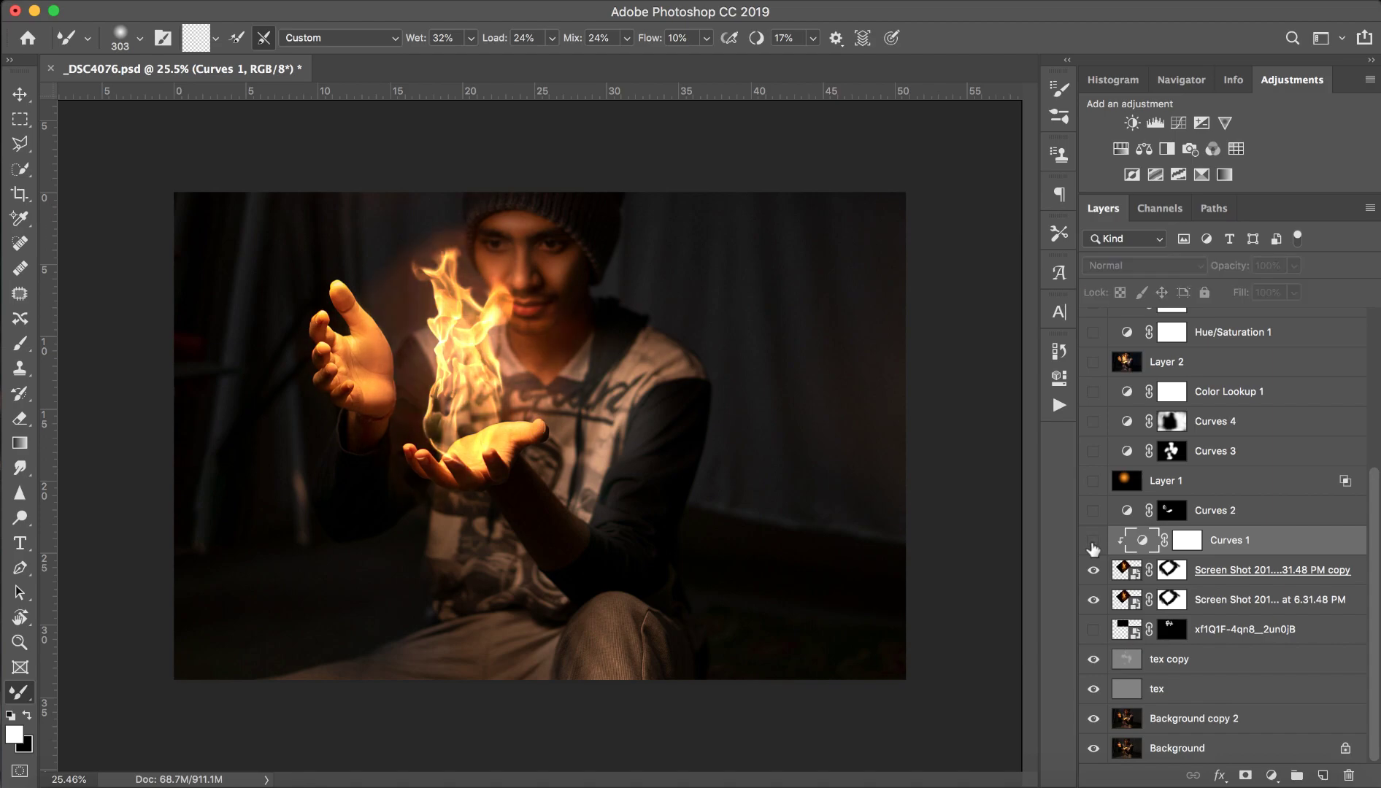
click(1092, 541)
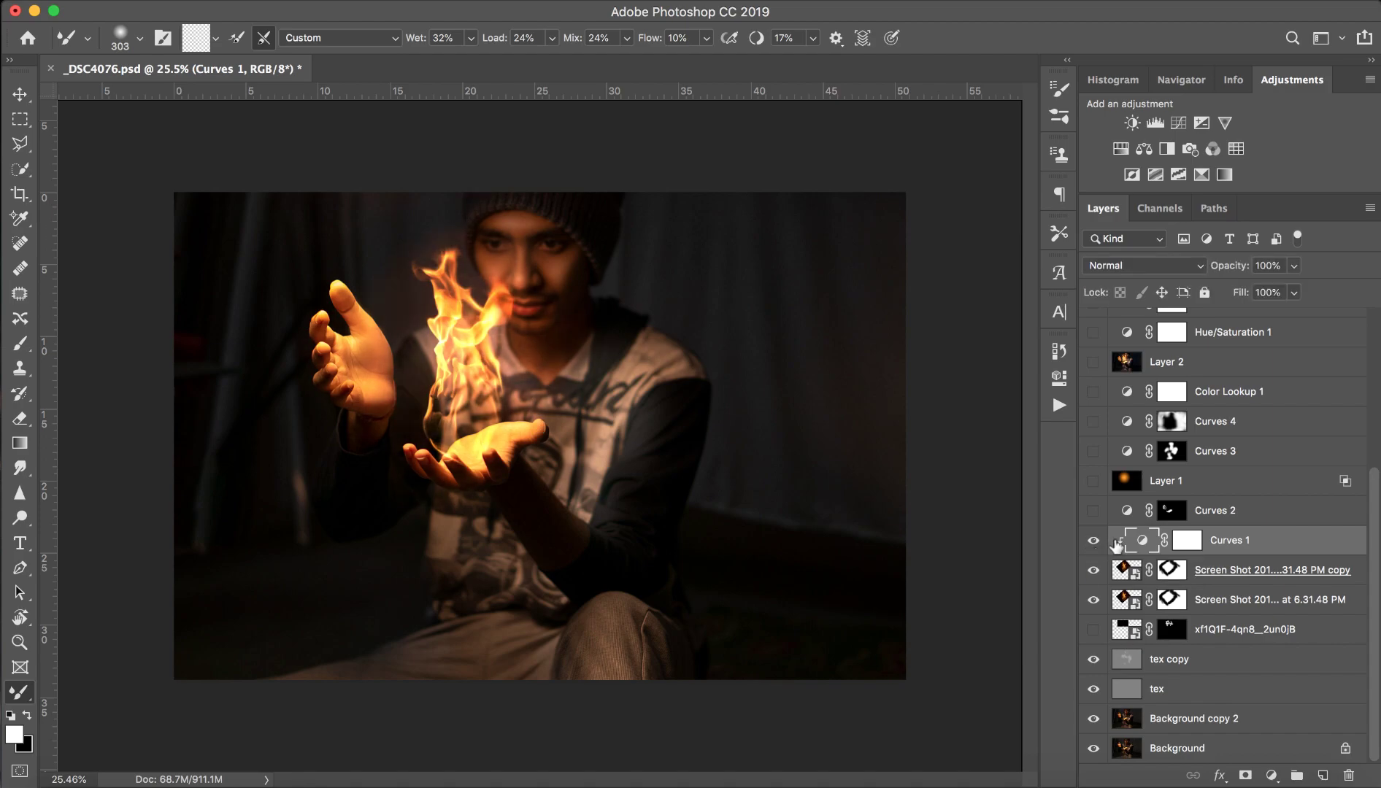
double_click(1141, 540)
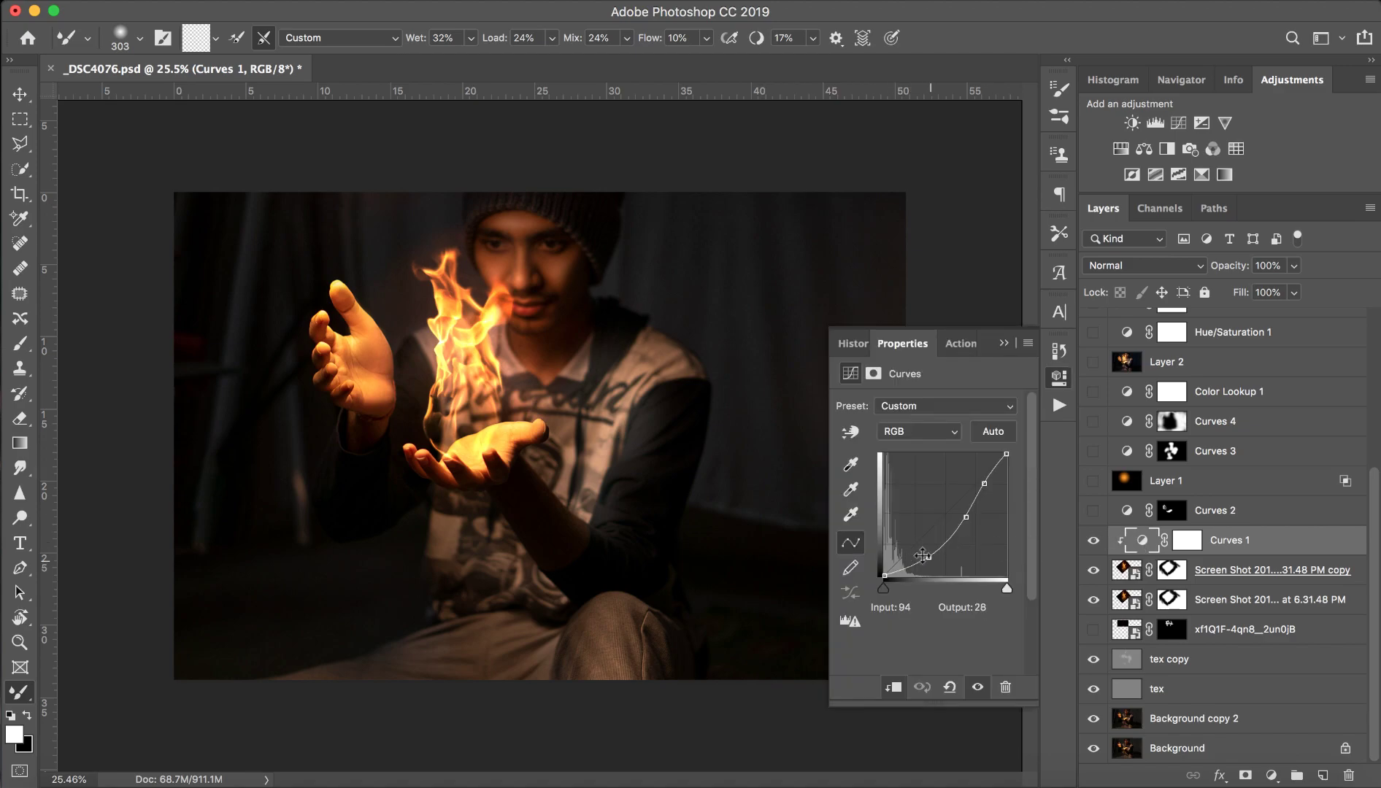
mouse_move(928, 557)
mouse_down()
mouse_move(911, 543)
mouse_move(938, 573)
mouse_up()
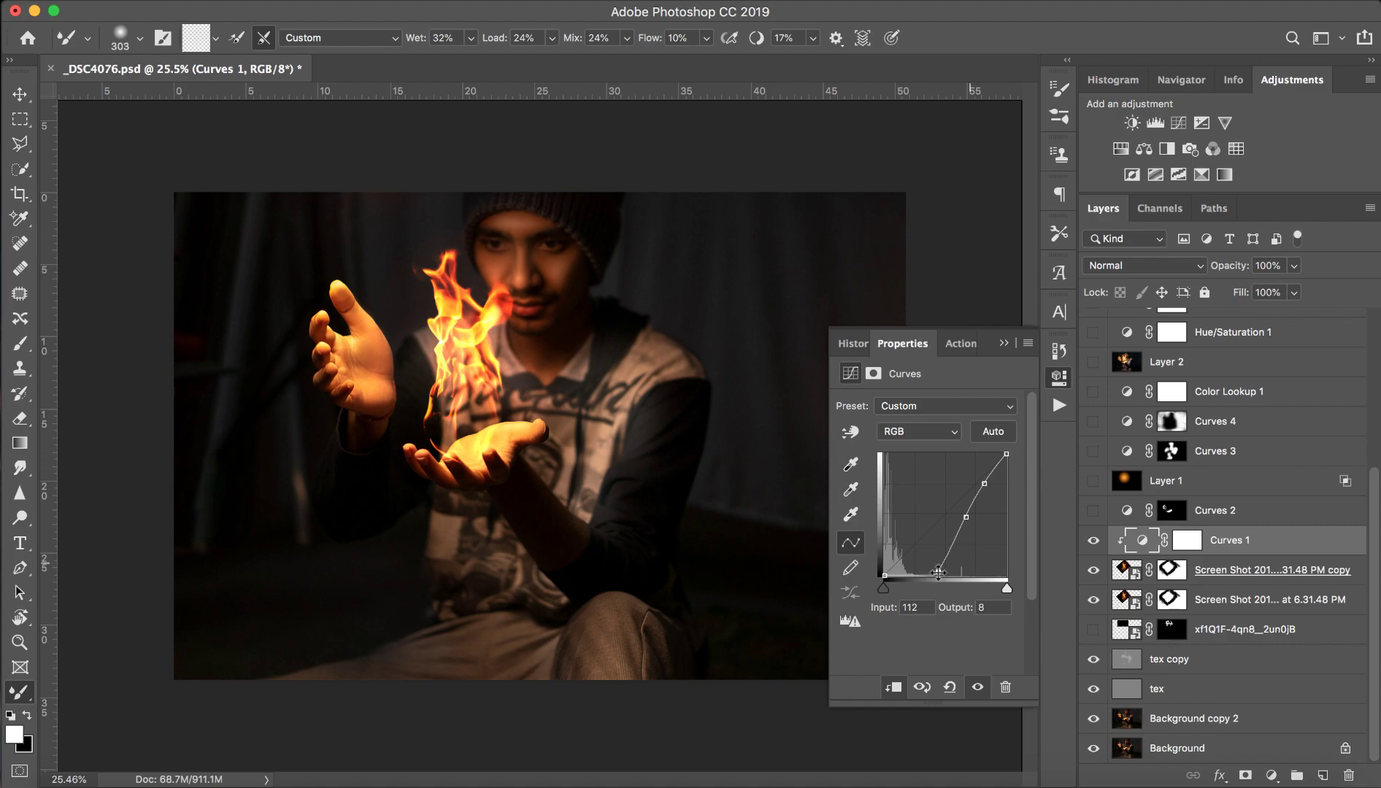
click(1004, 343)
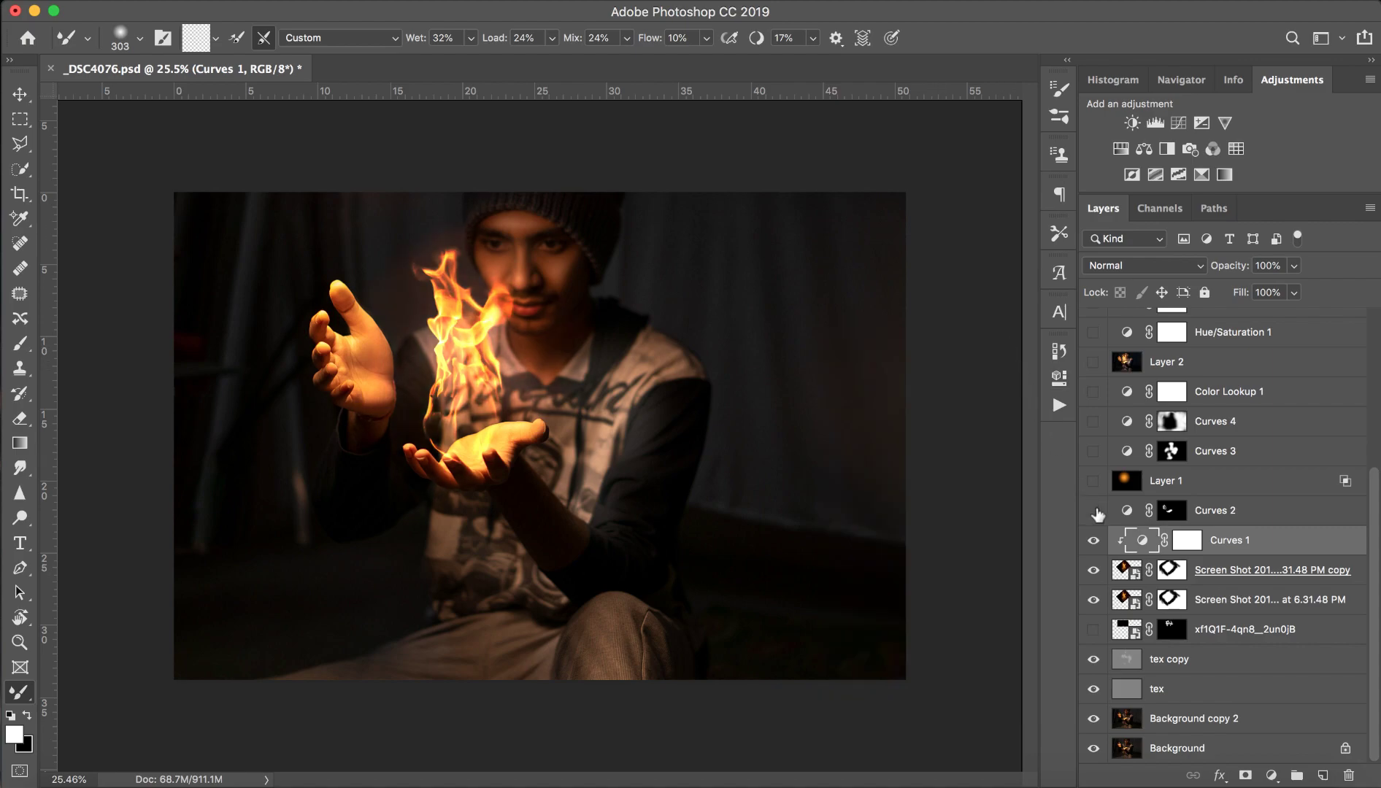
Step: Turn on Curves 2 to brighten the hands, reshow the sparks, and turn on Layer 1's glow
click(1094, 511)
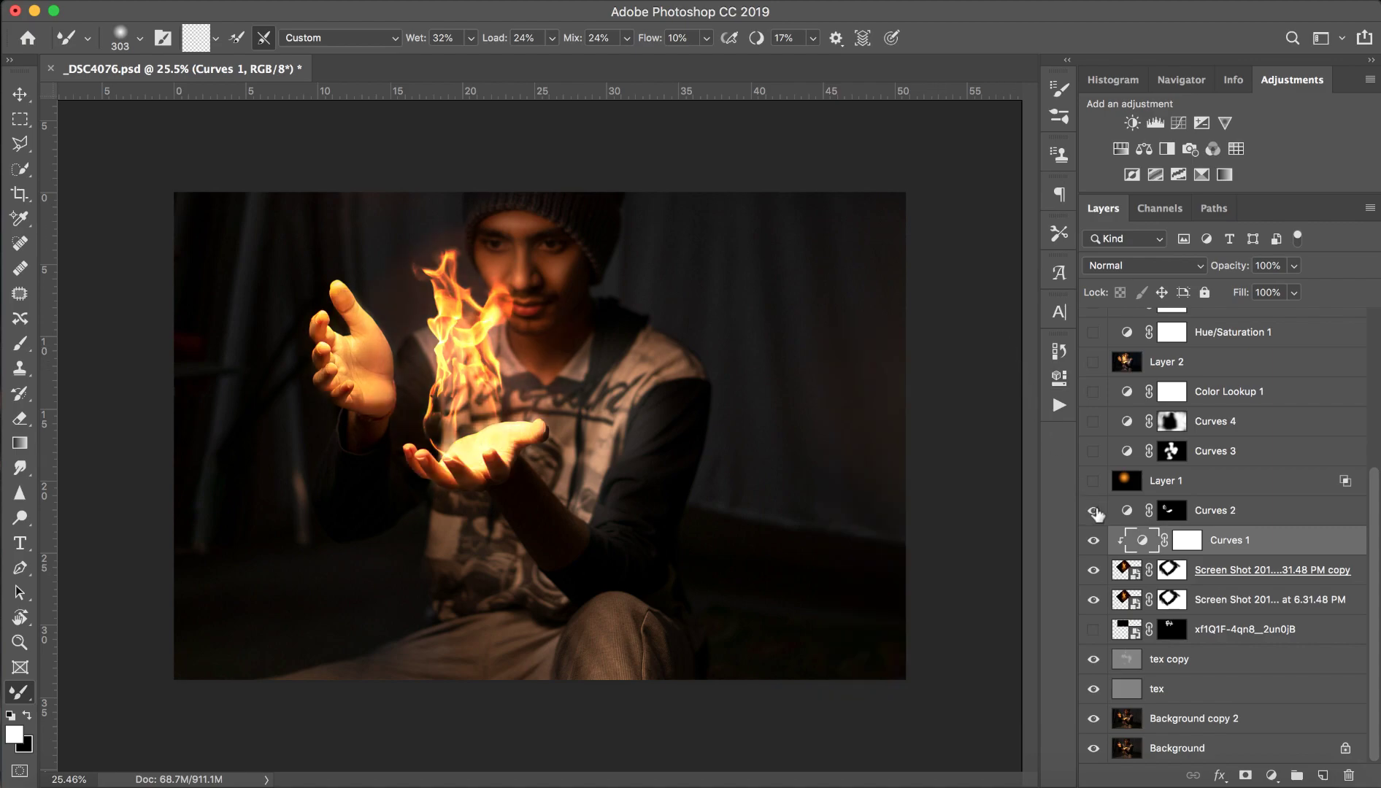
click(1094, 511)
click(1093, 511)
click(1091, 632)
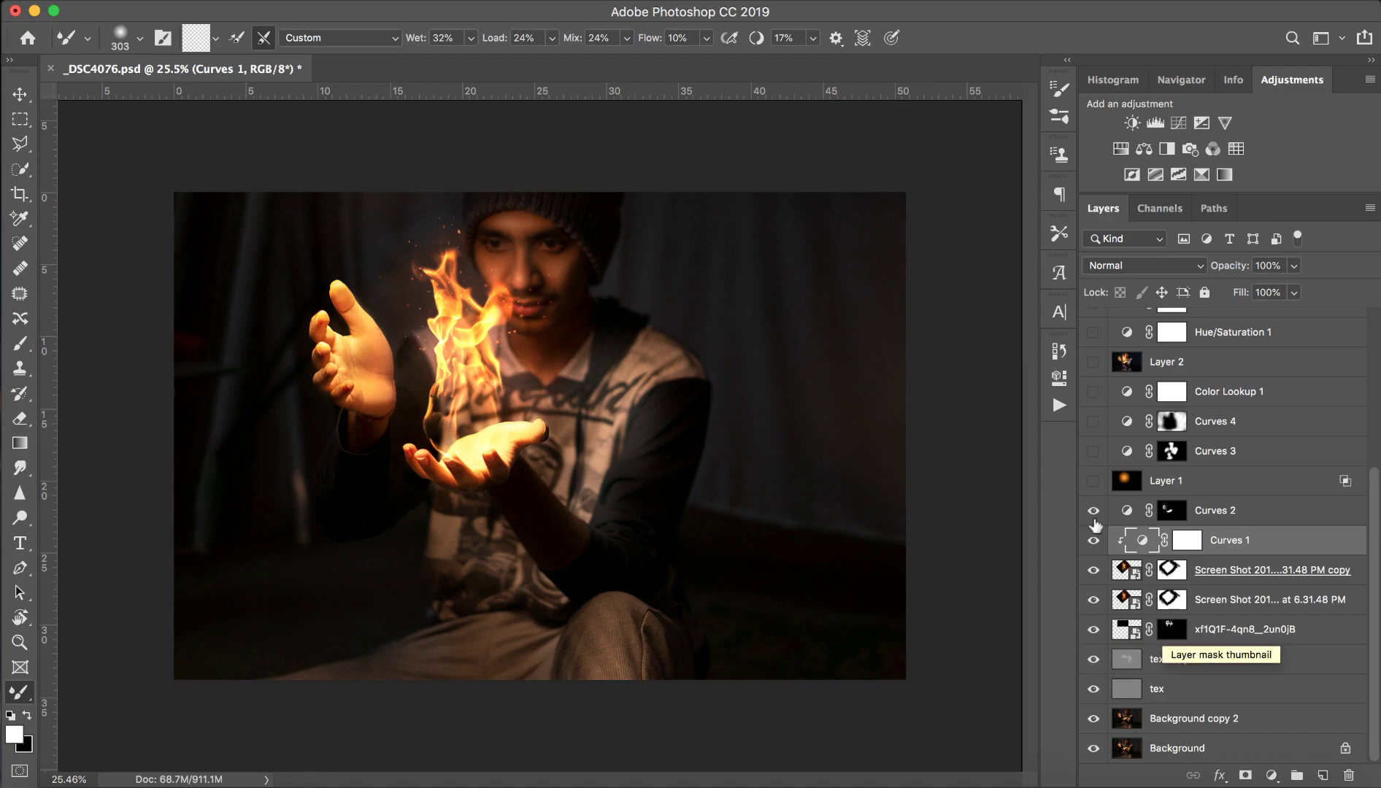
click(1093, 481)
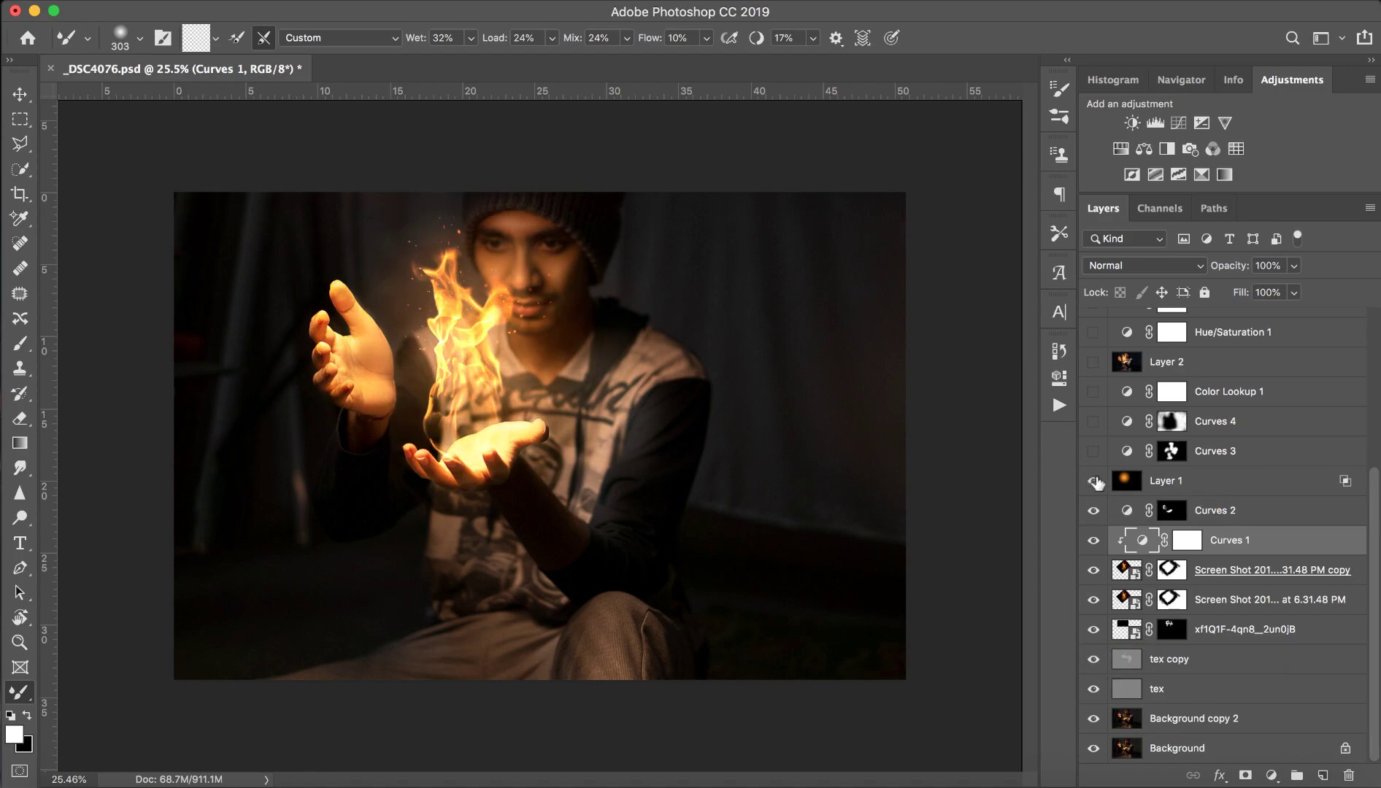
click(1094, 482)
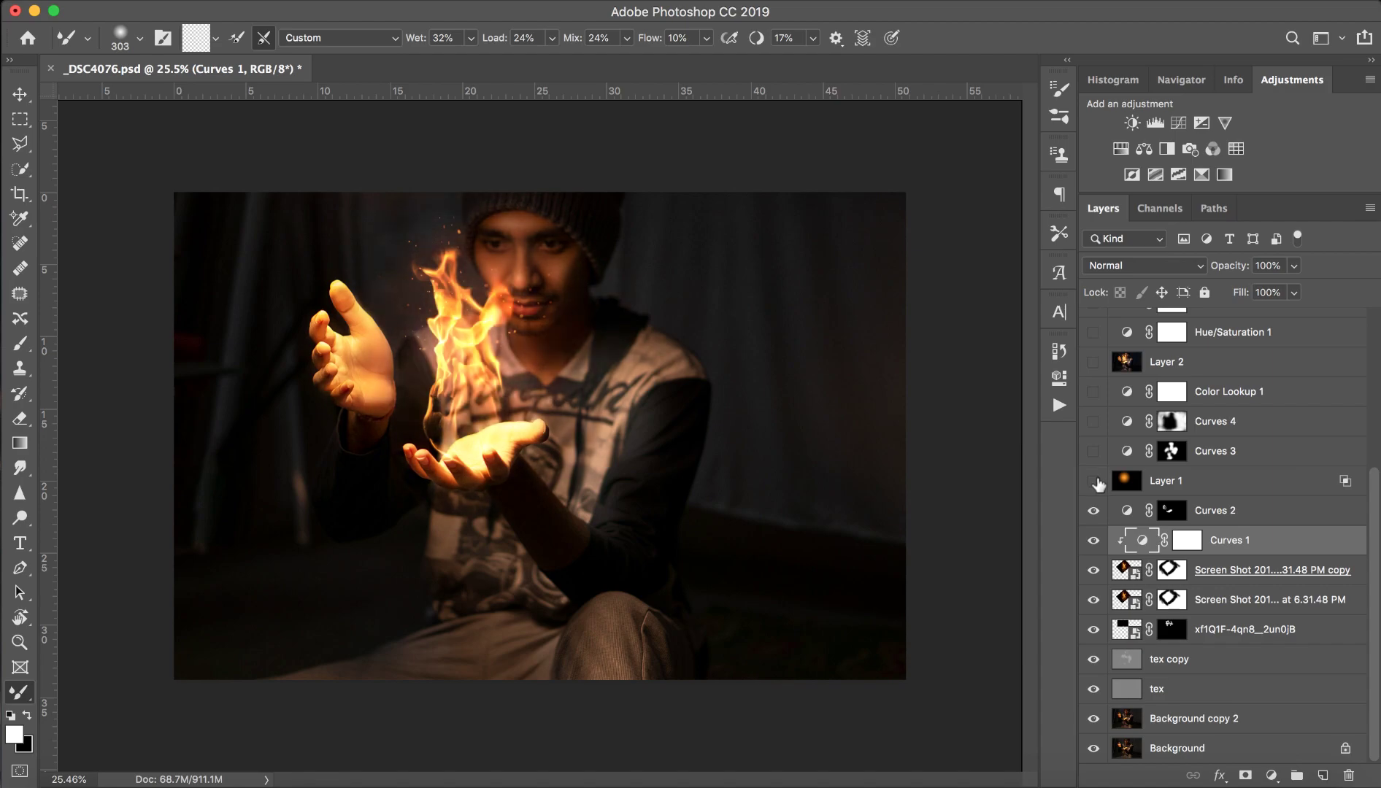
click(1094, 481)
Step: Preview Layer 1 at Normal 100%, revert it to Screen 50%, and compare the glow on and off
click(1244, 480)
click(1172, 265)
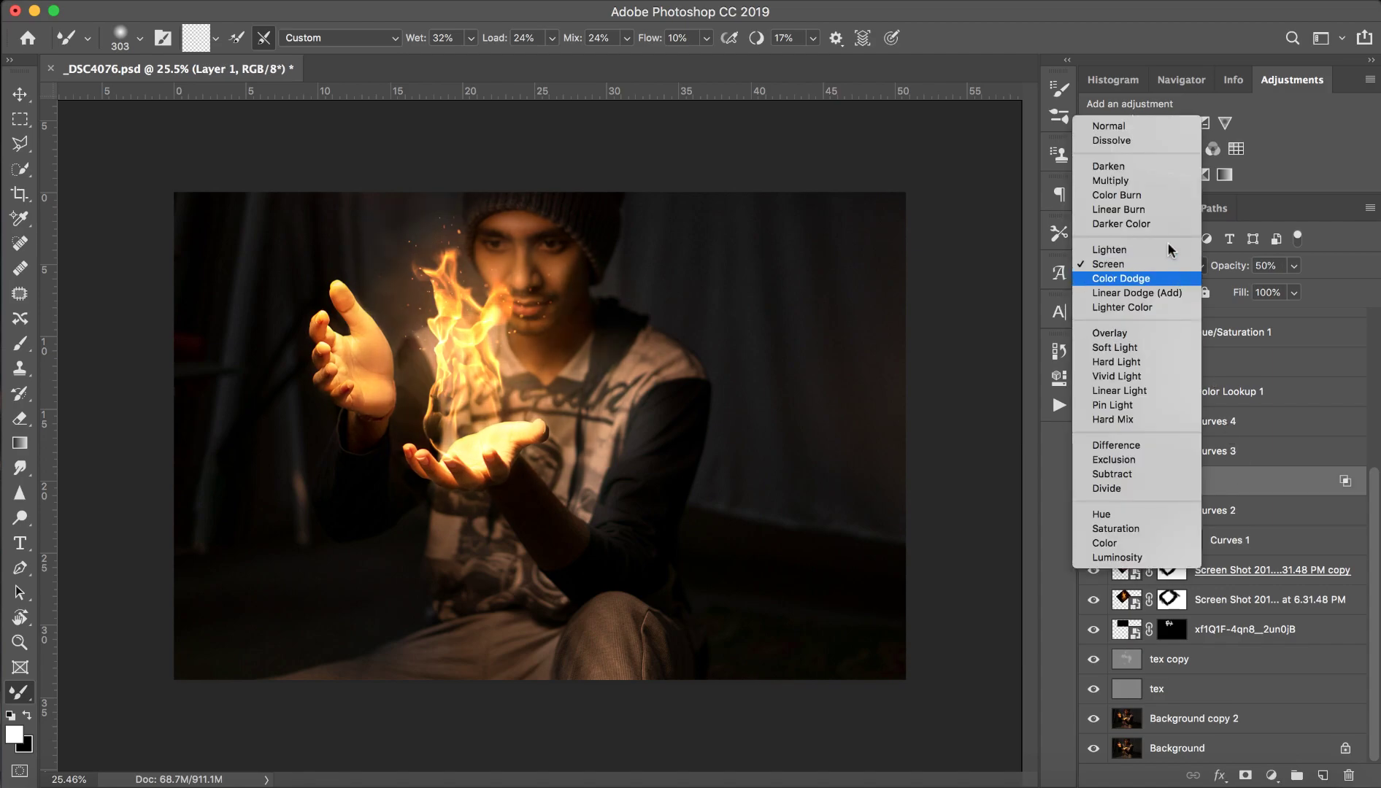
click(1143, 119)
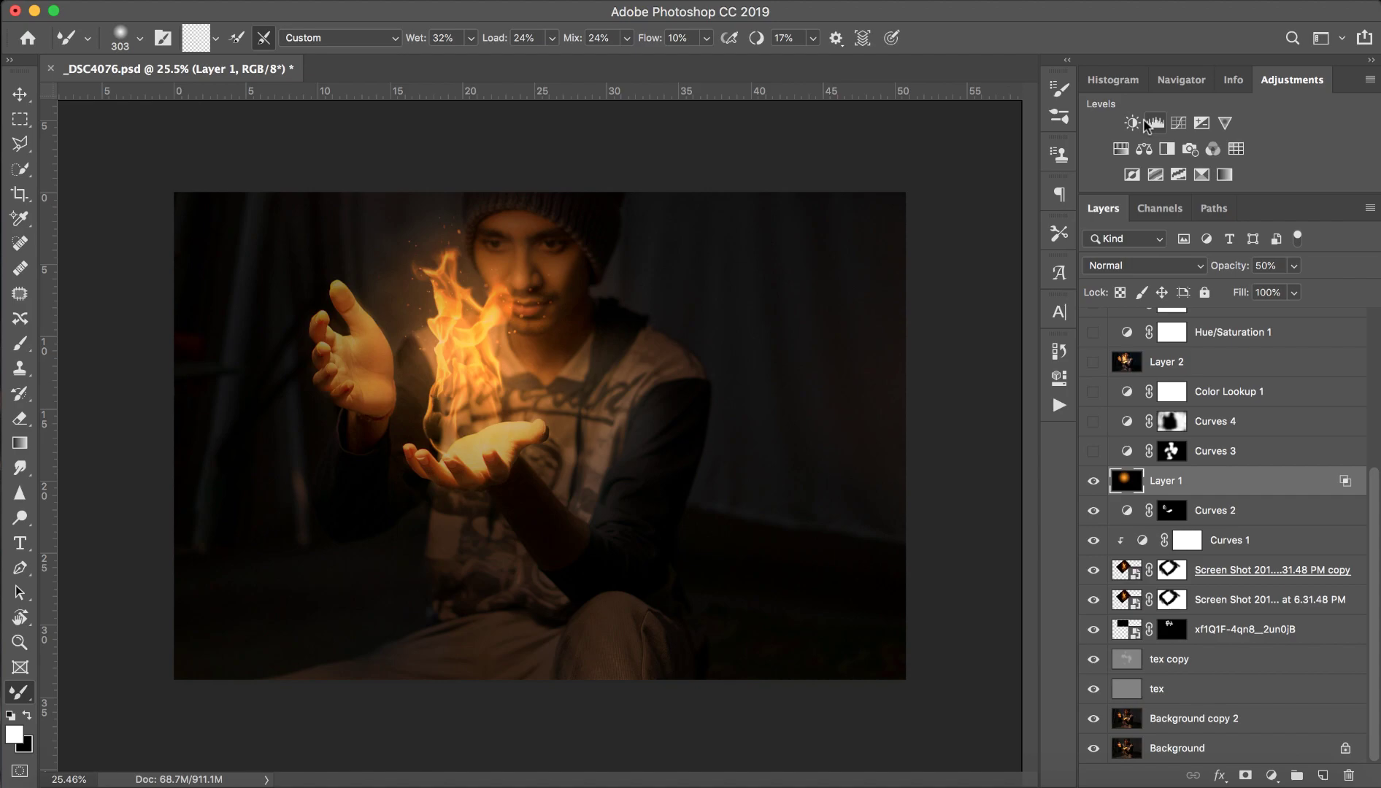
drag(1235, 266, 1376, 267)
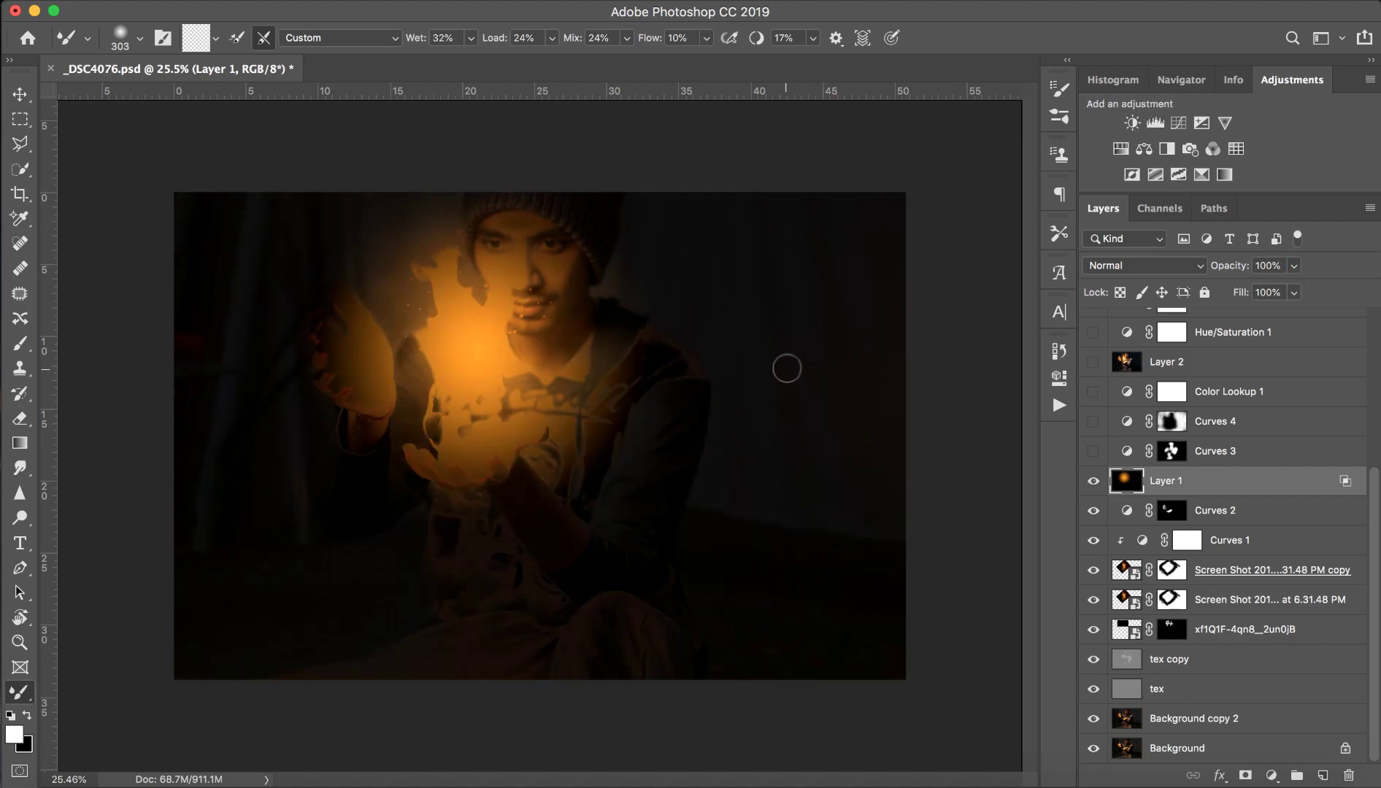
key(ctrl+z)
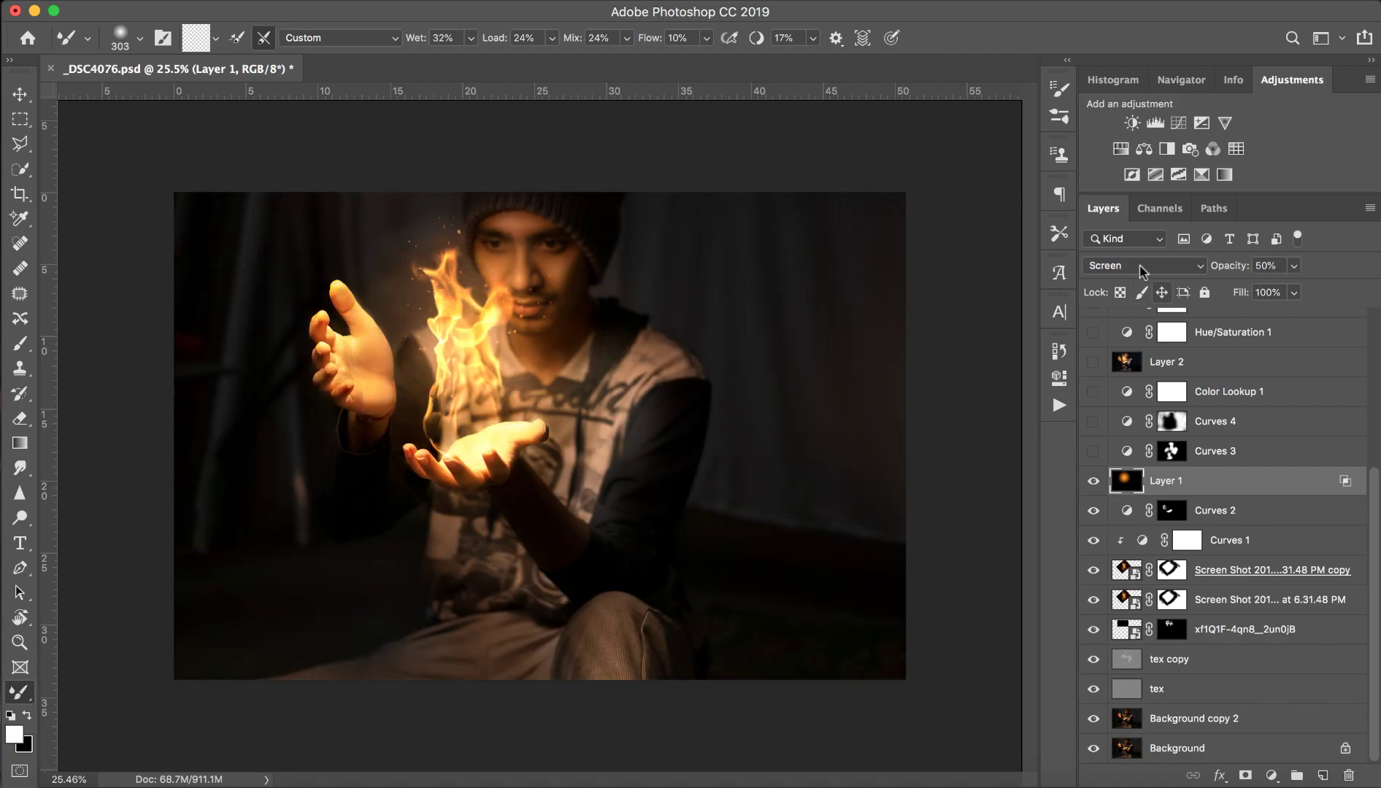
click(1095, 482)
click(1095, 482)
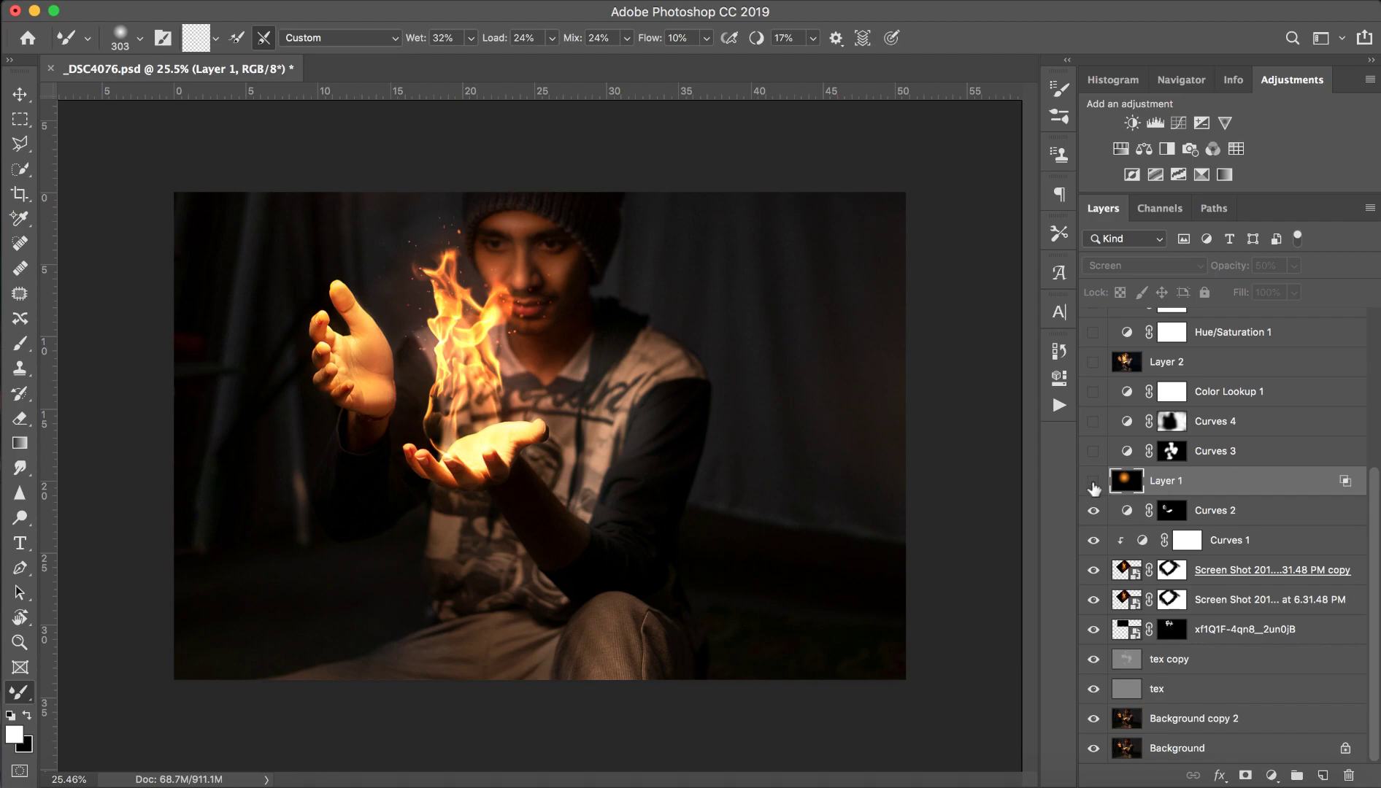
click(1093, 482)
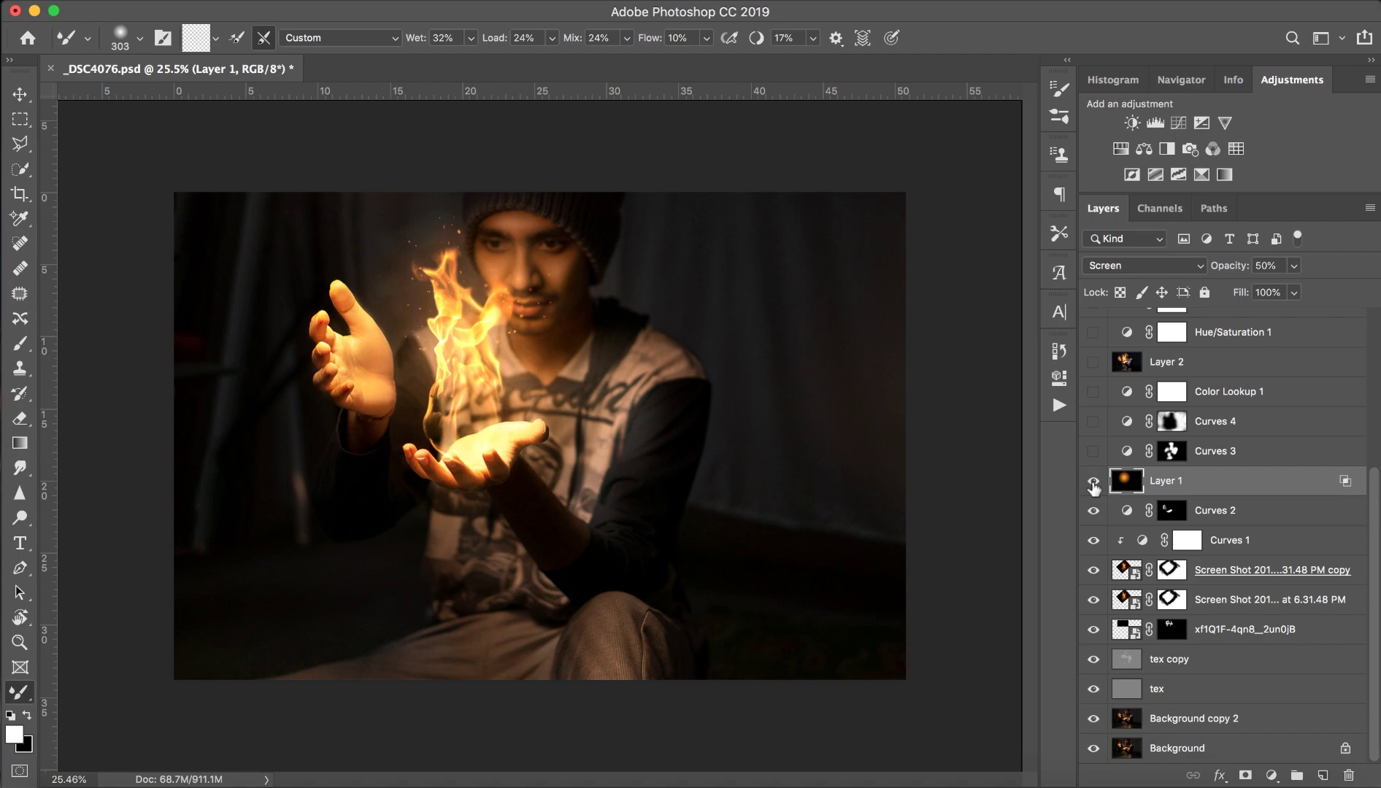
Step: Turn on Curves 3 and Curves 4, toggling each to compare its effect
click(1093, 451)
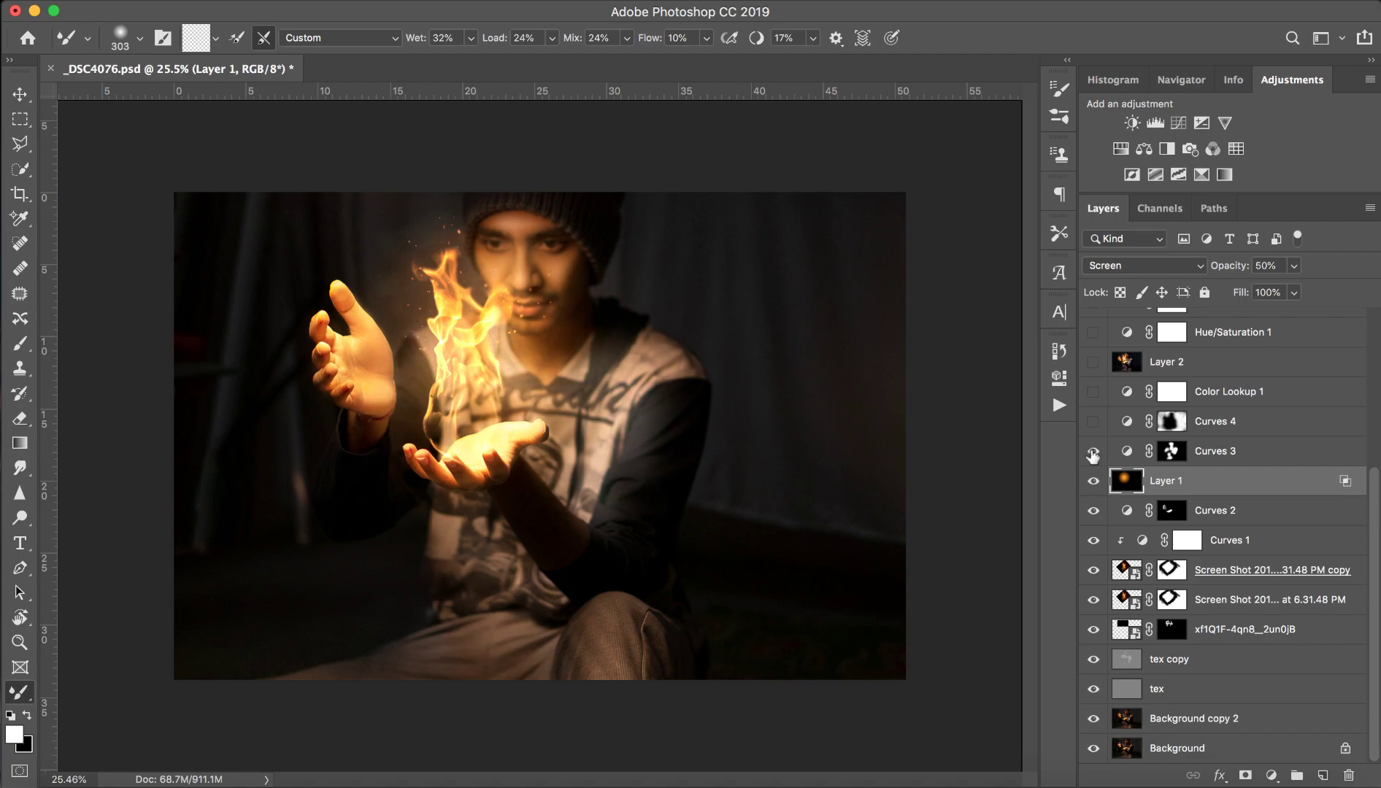
click(1093, 451)
click(1093, 451)
click(1093, 452)
click(1092, 422)
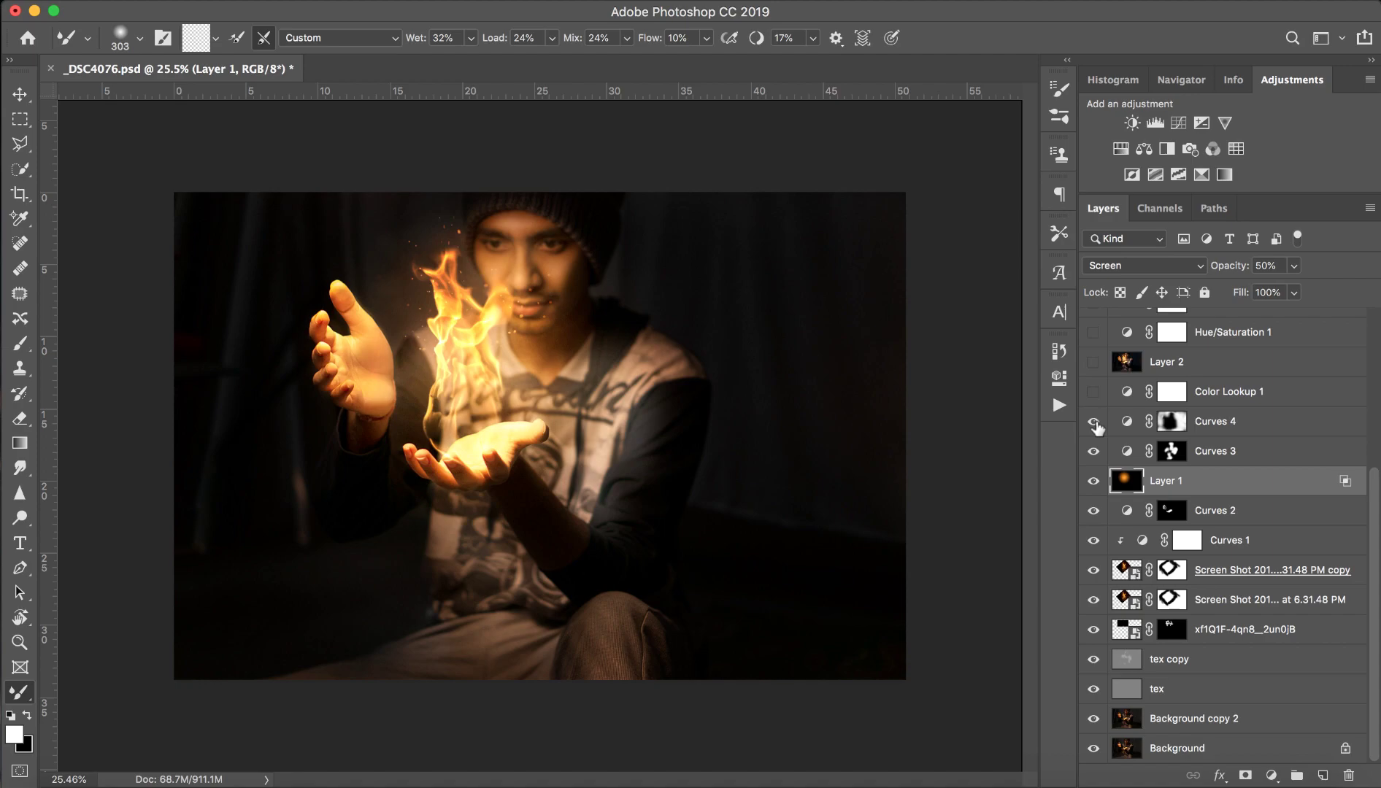
click(1093, 422)
Step: Inspect the Curves 4 and Curves 3 curve settings, then close Properties
double_click(1127, 422)
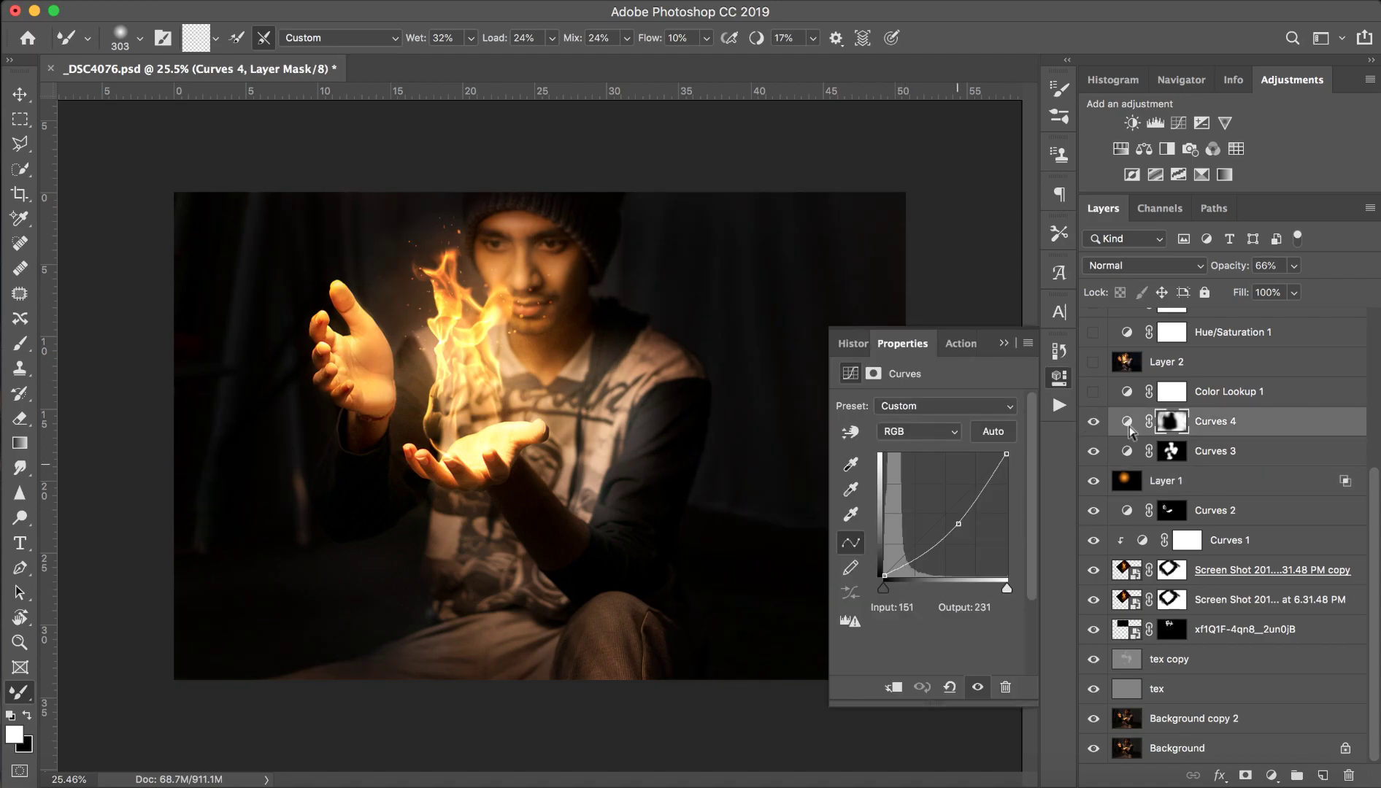
click(1058, 377)
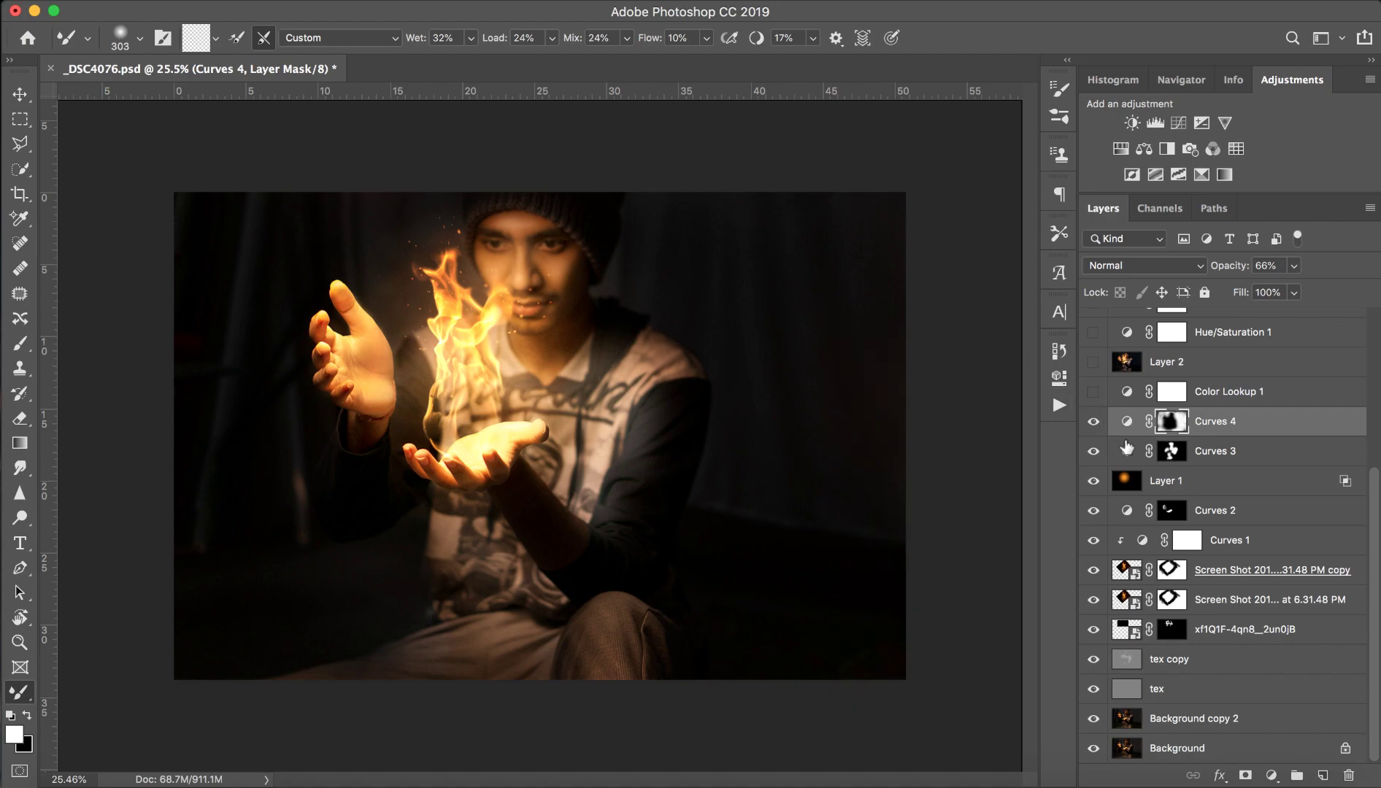
double_click(1127, 450)
click(1007, 341)
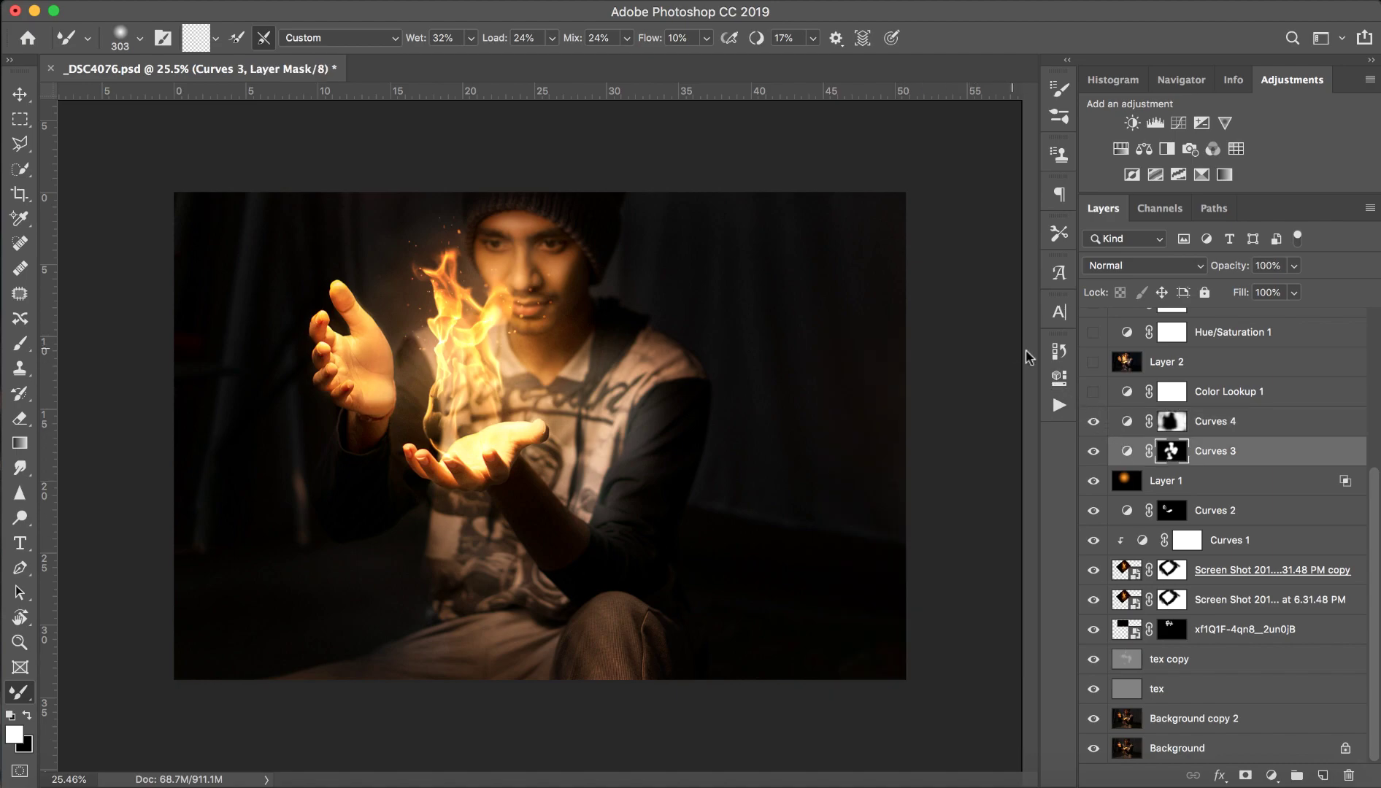
scroll(1194, 416, up, 1)
Step: Make Color Lookup 1, Layer 2, Hue/Saturation 1 and 2, and Layer 3 visible
click(1093, 400)
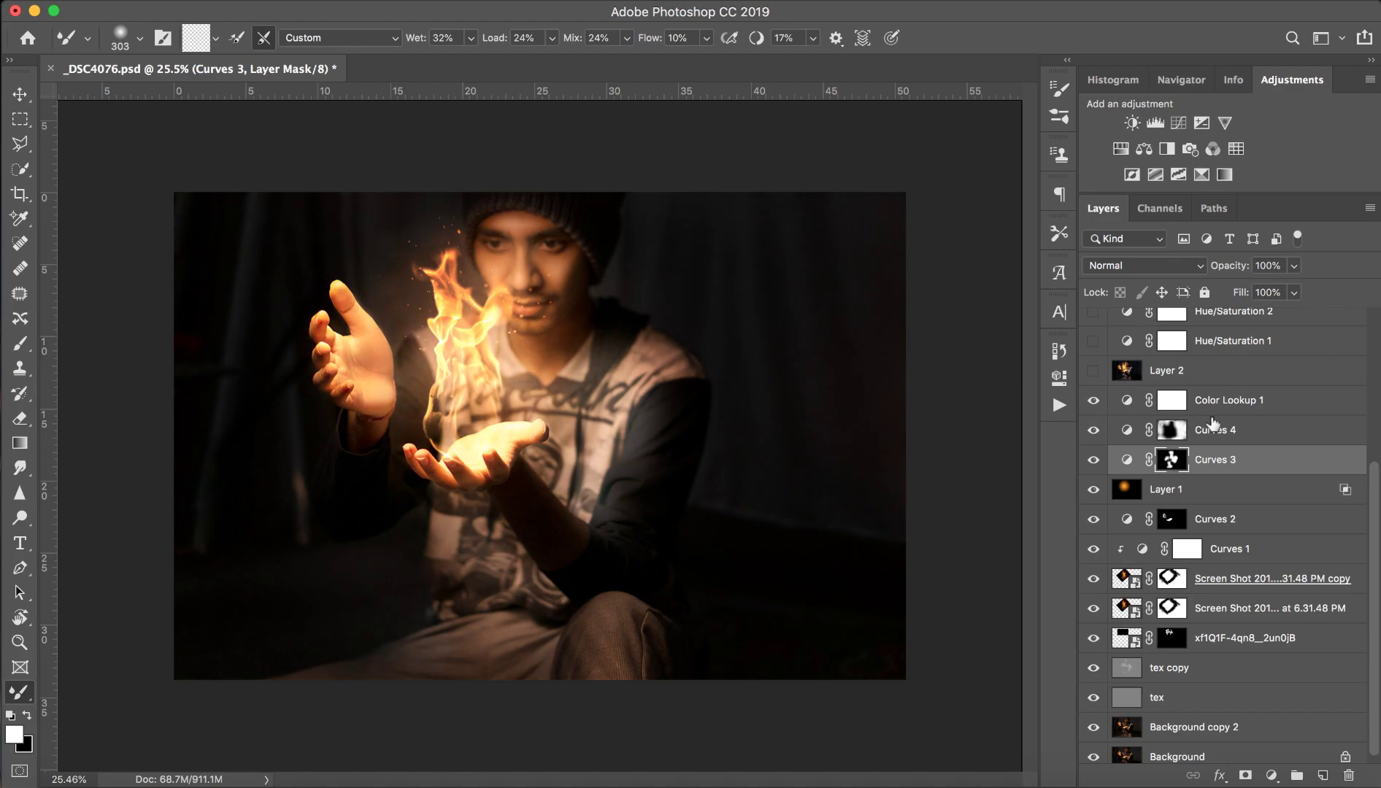
scroll(1212, 424, up, 1)
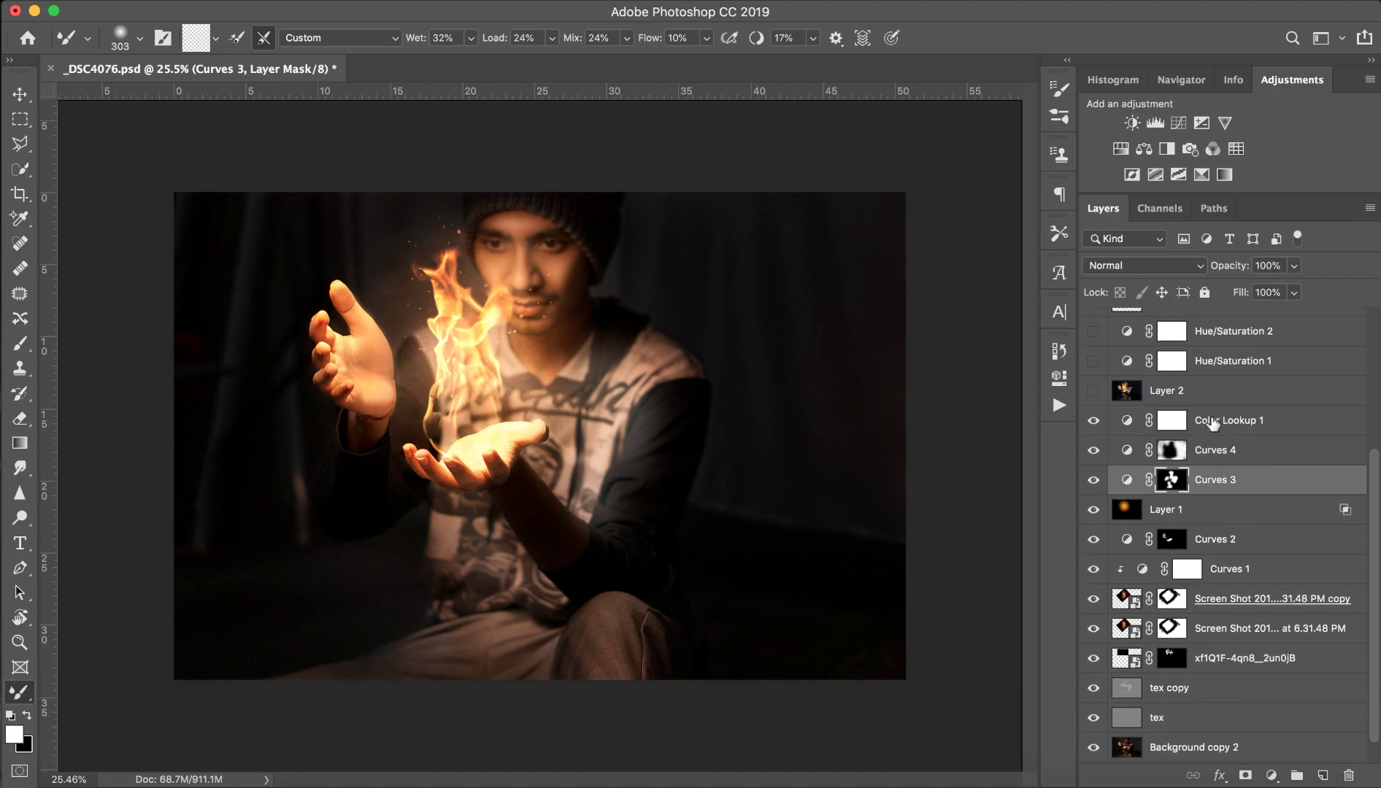
scroll(1212, 424, up, 1)
click(1093, 461)
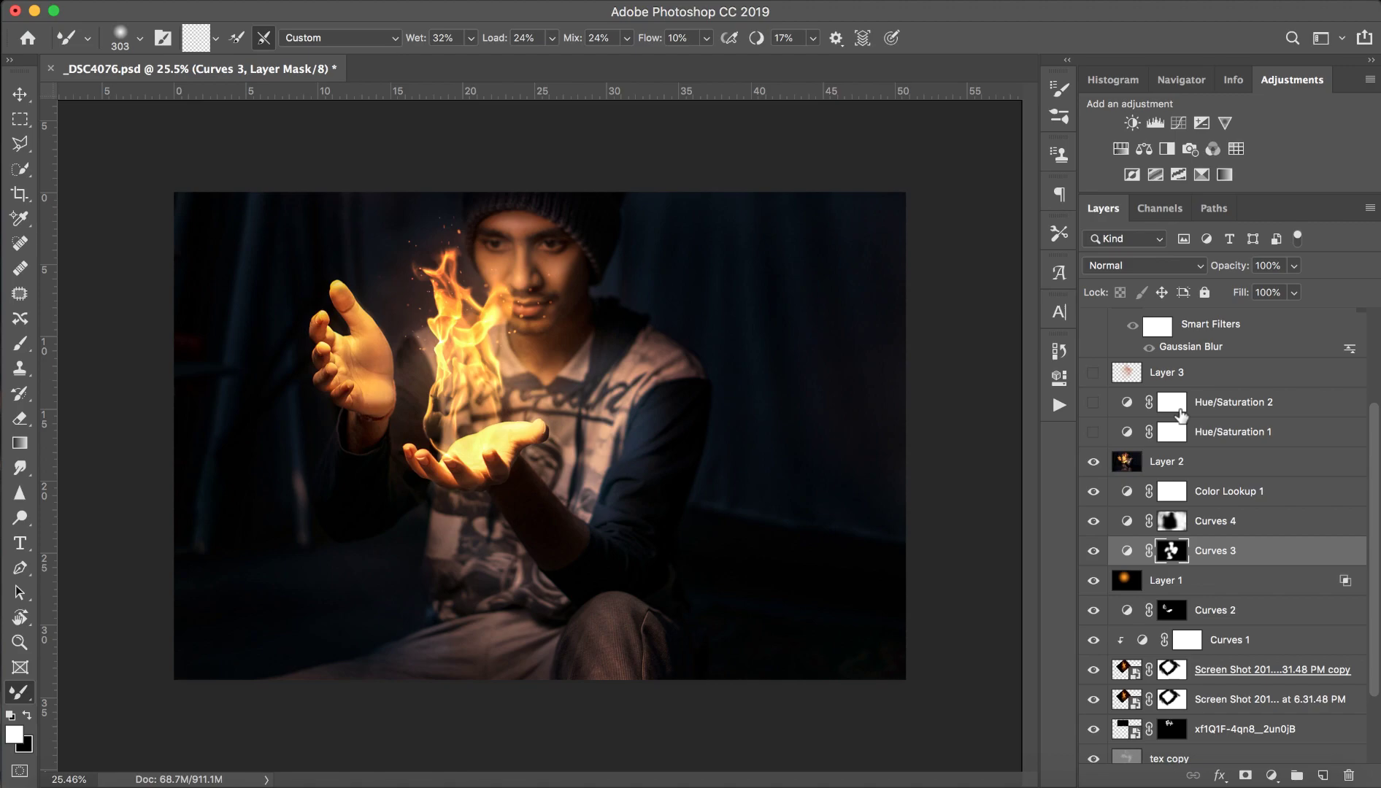
scroll(1181, 415, up, 1)
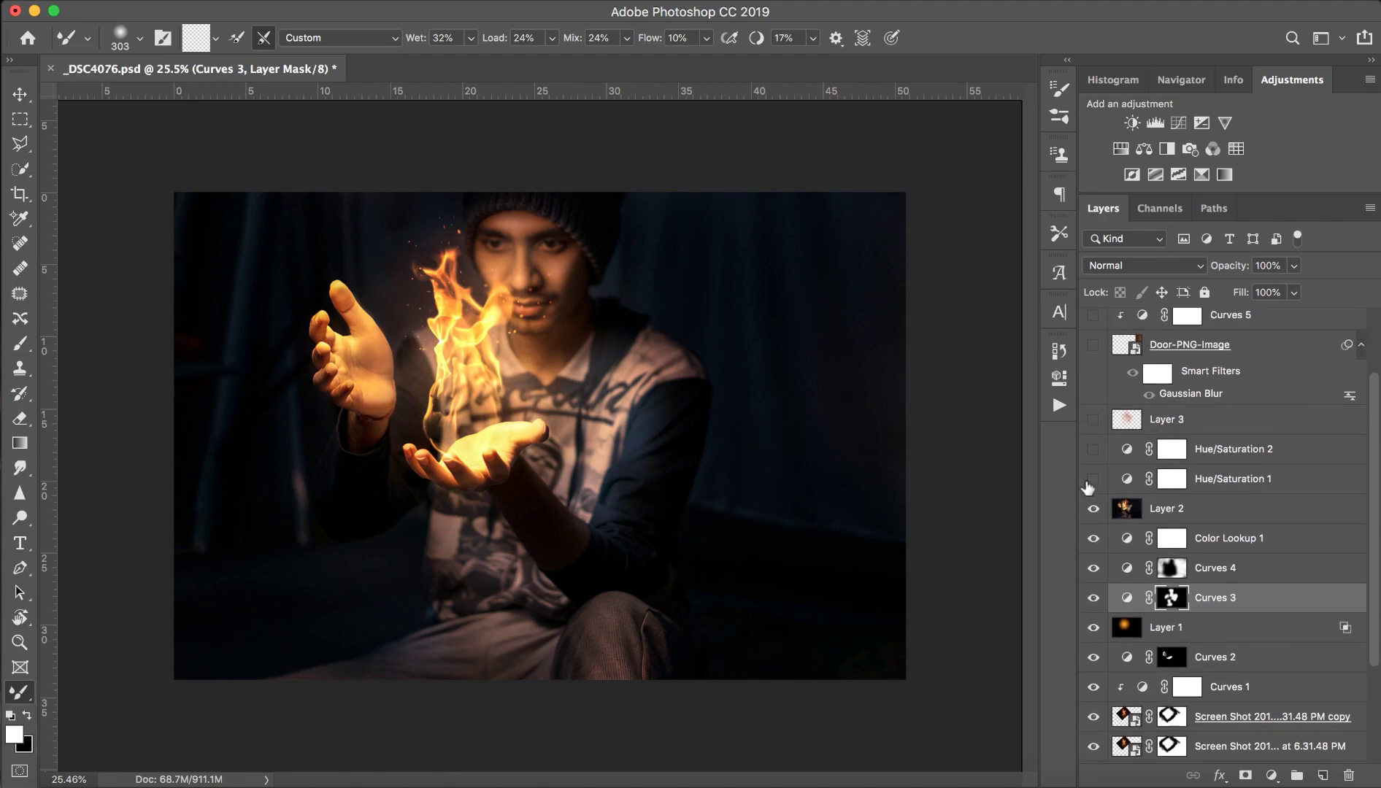
drag(1092, 482, 1094, 460)
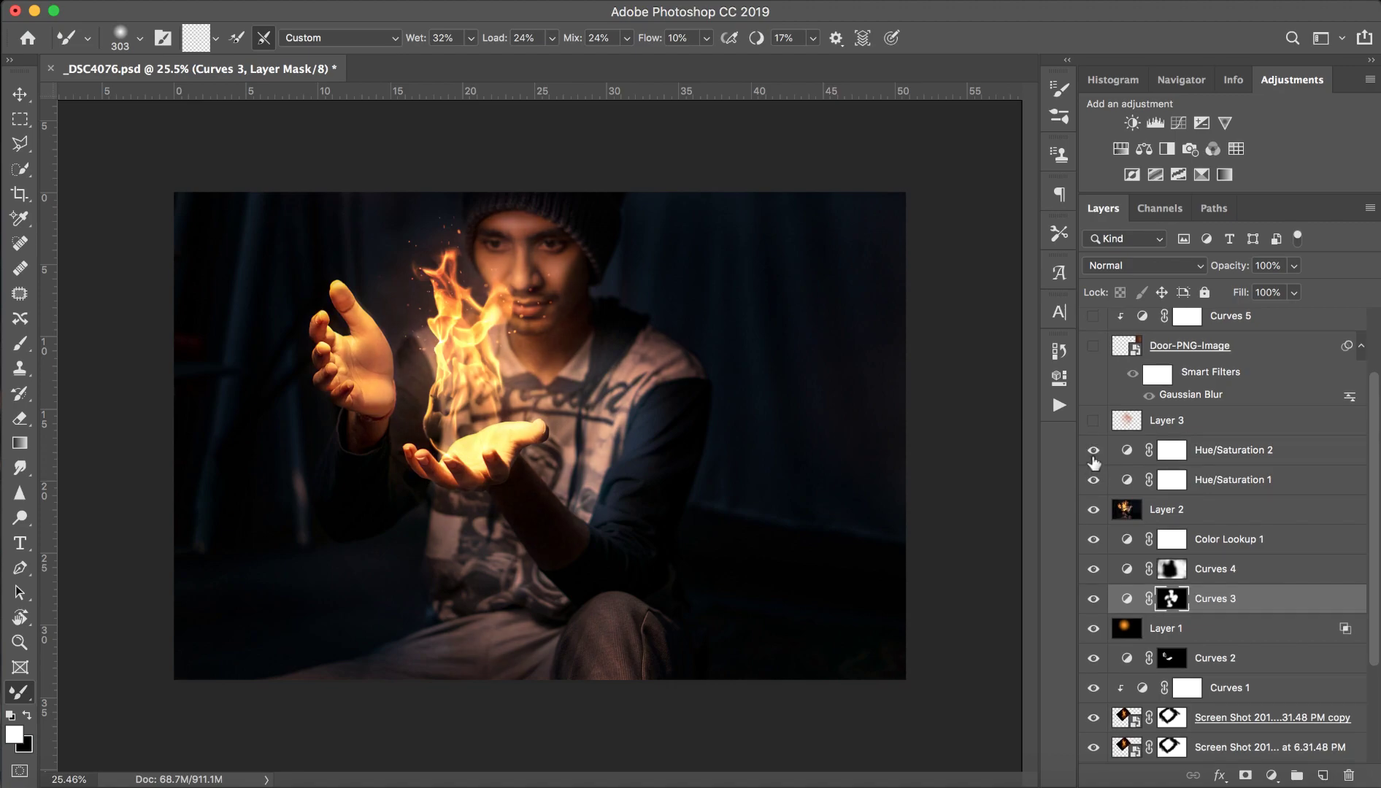
scroll(1094, 460, up, 1)
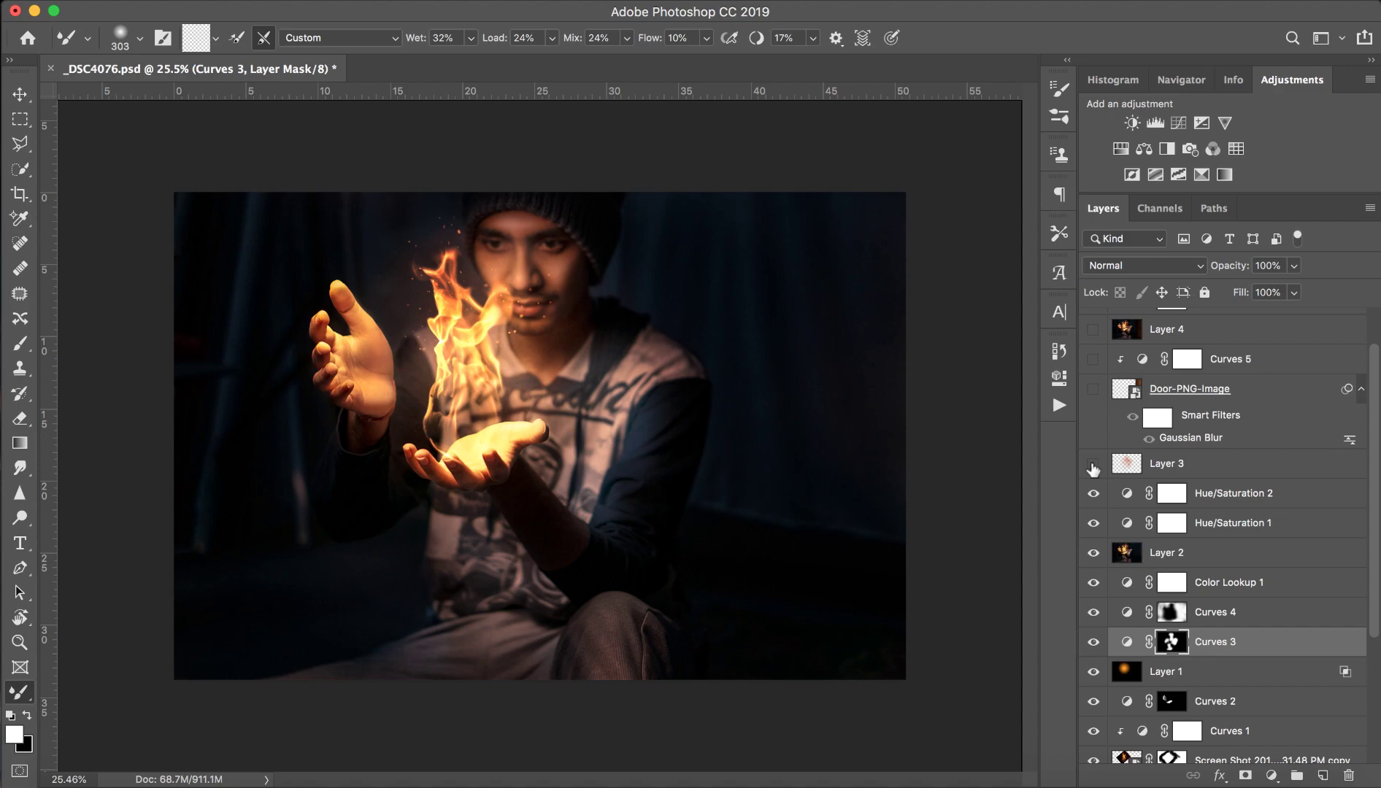
click(1093, 466)
Step: Preview Layer 3 in Normal blending, then restore it to Overlay
click(1189, 468)
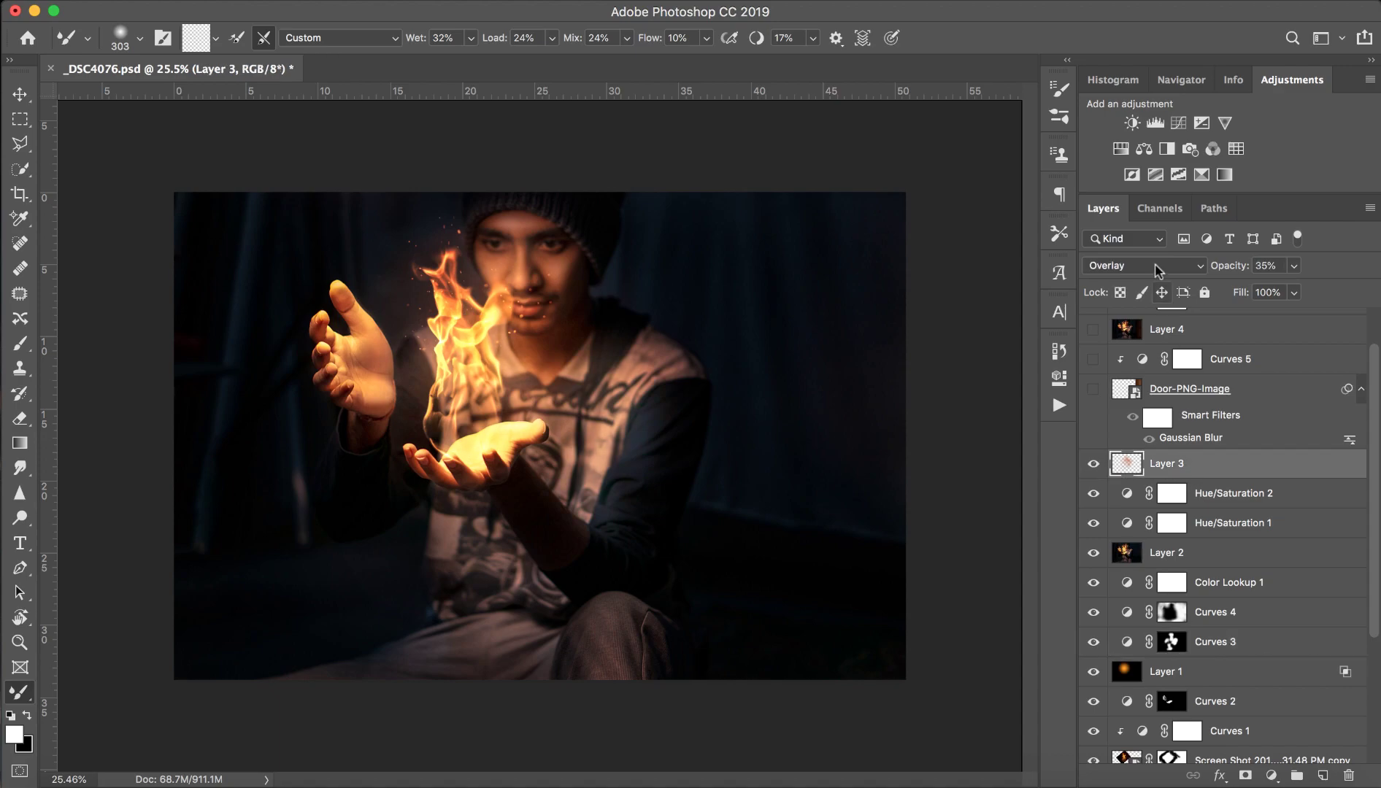
click(1155, 264)
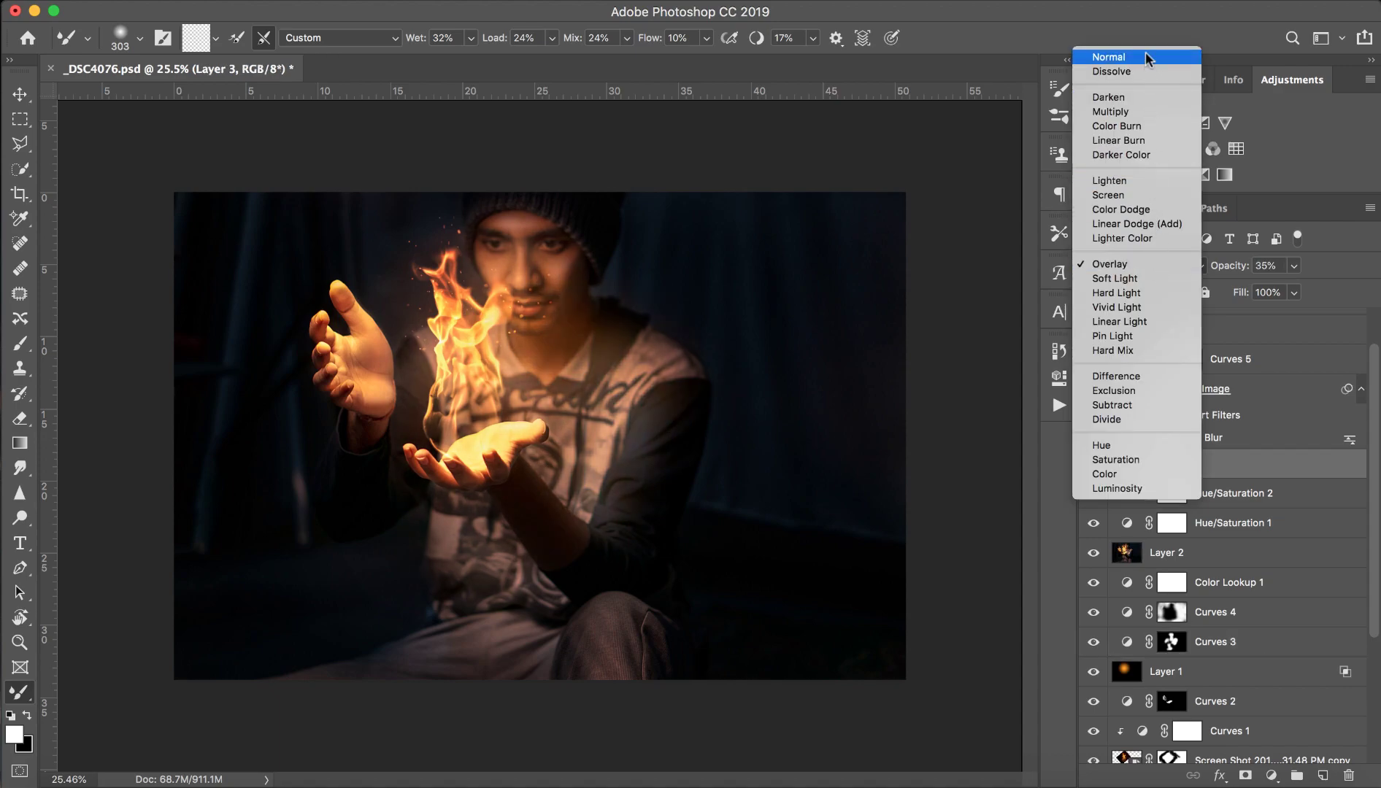
click(1148, 57)
click(1141, 293)
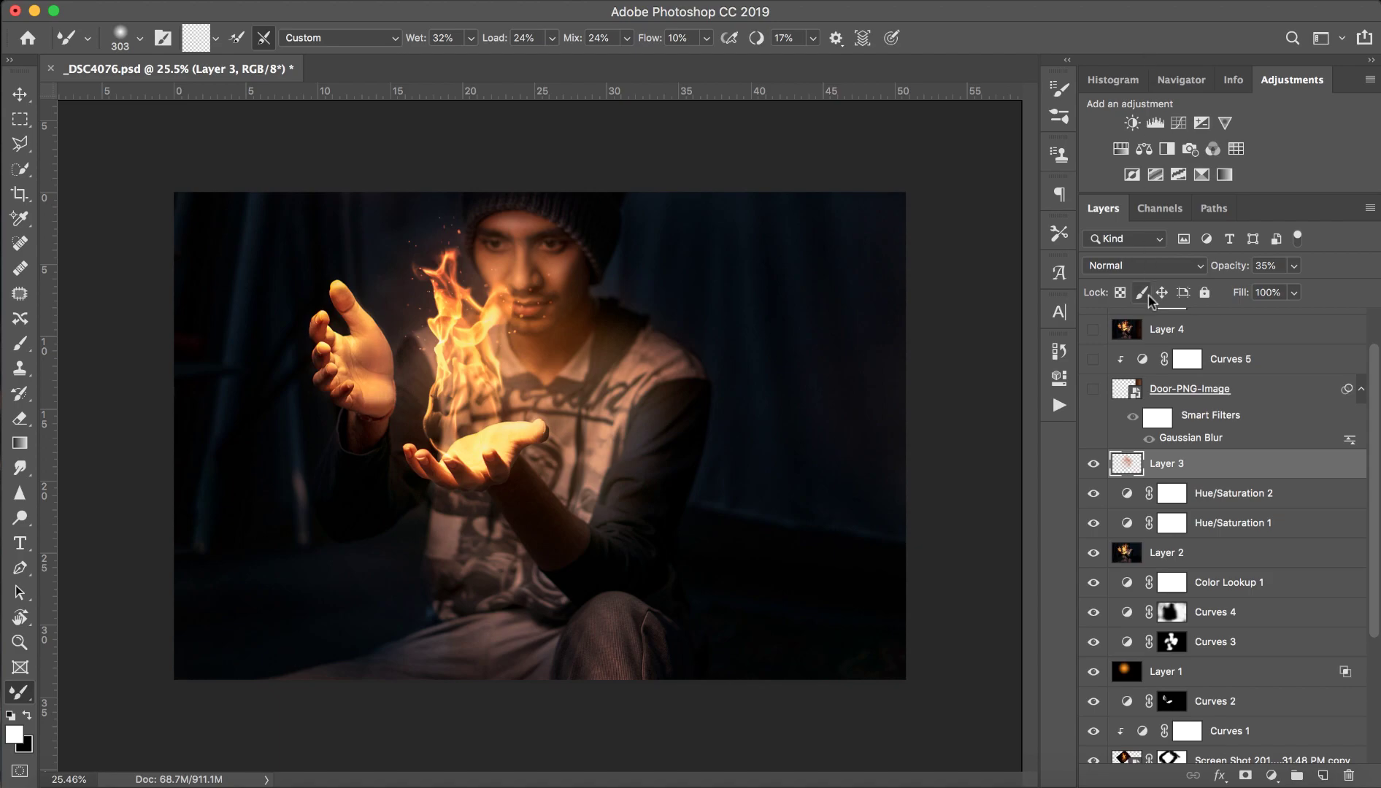
key(ctrl+z)
Step: Show the blurred Door-PNG-Image layer and Curves 5, comparing the door with and without it
scroll(1222, 495, up, 2)
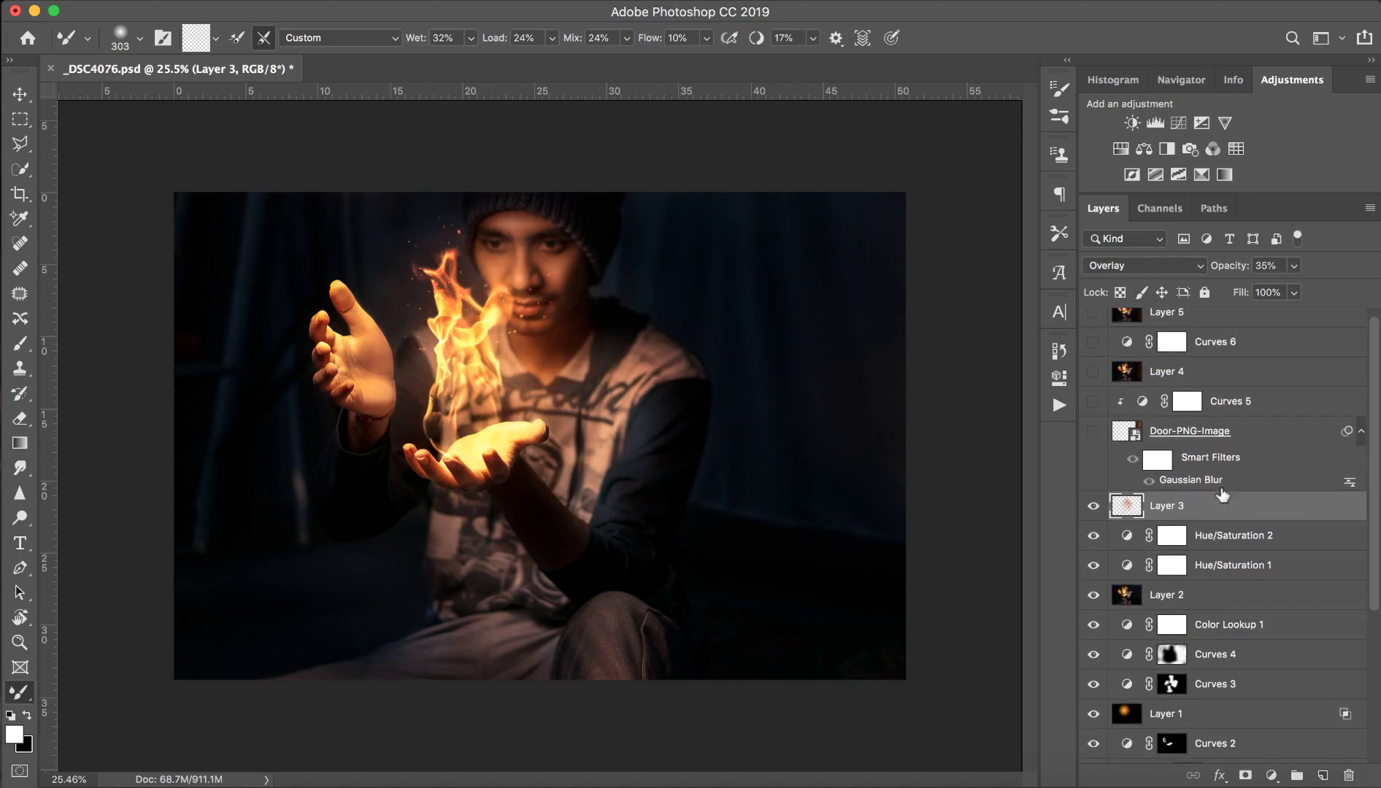
click(1240, 438)
click(1093, 431)
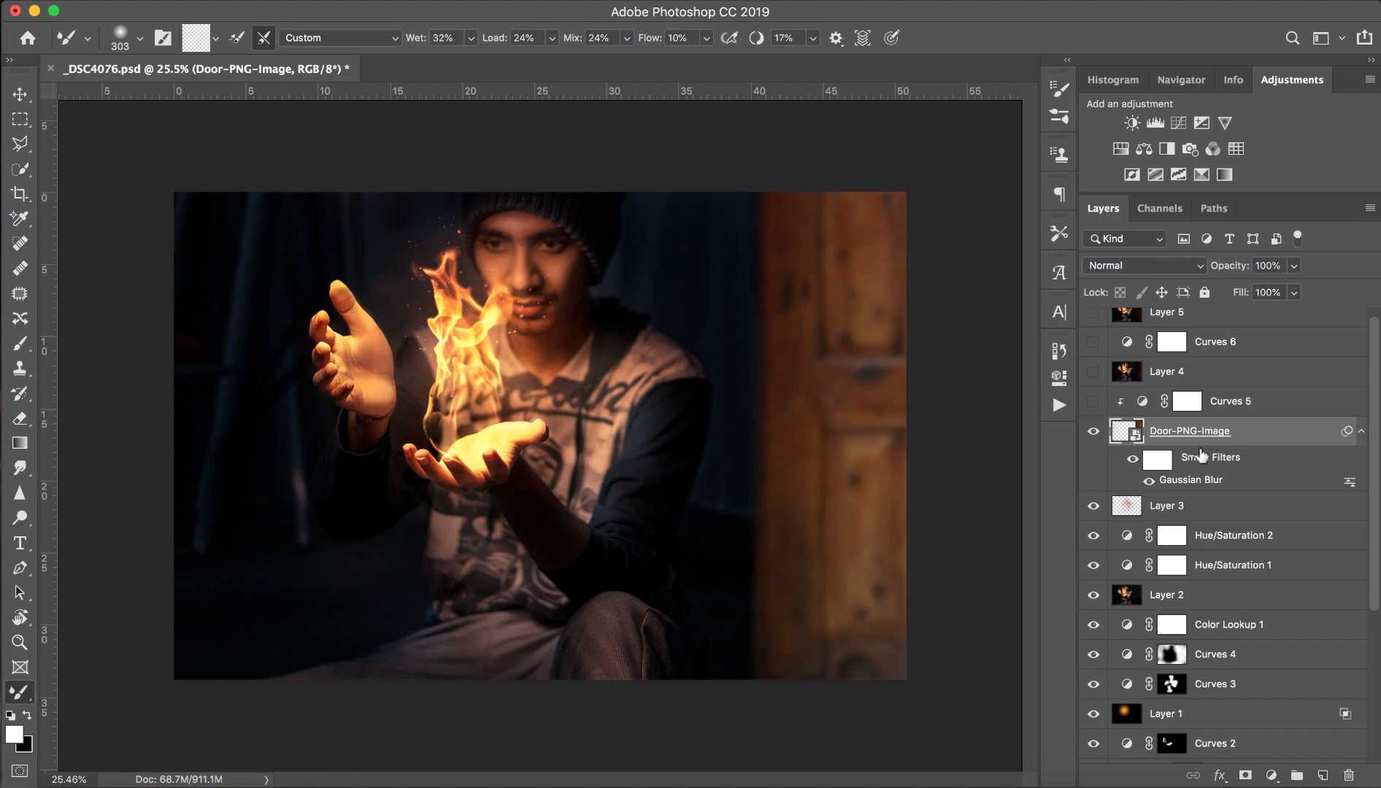
click(1093, 402)
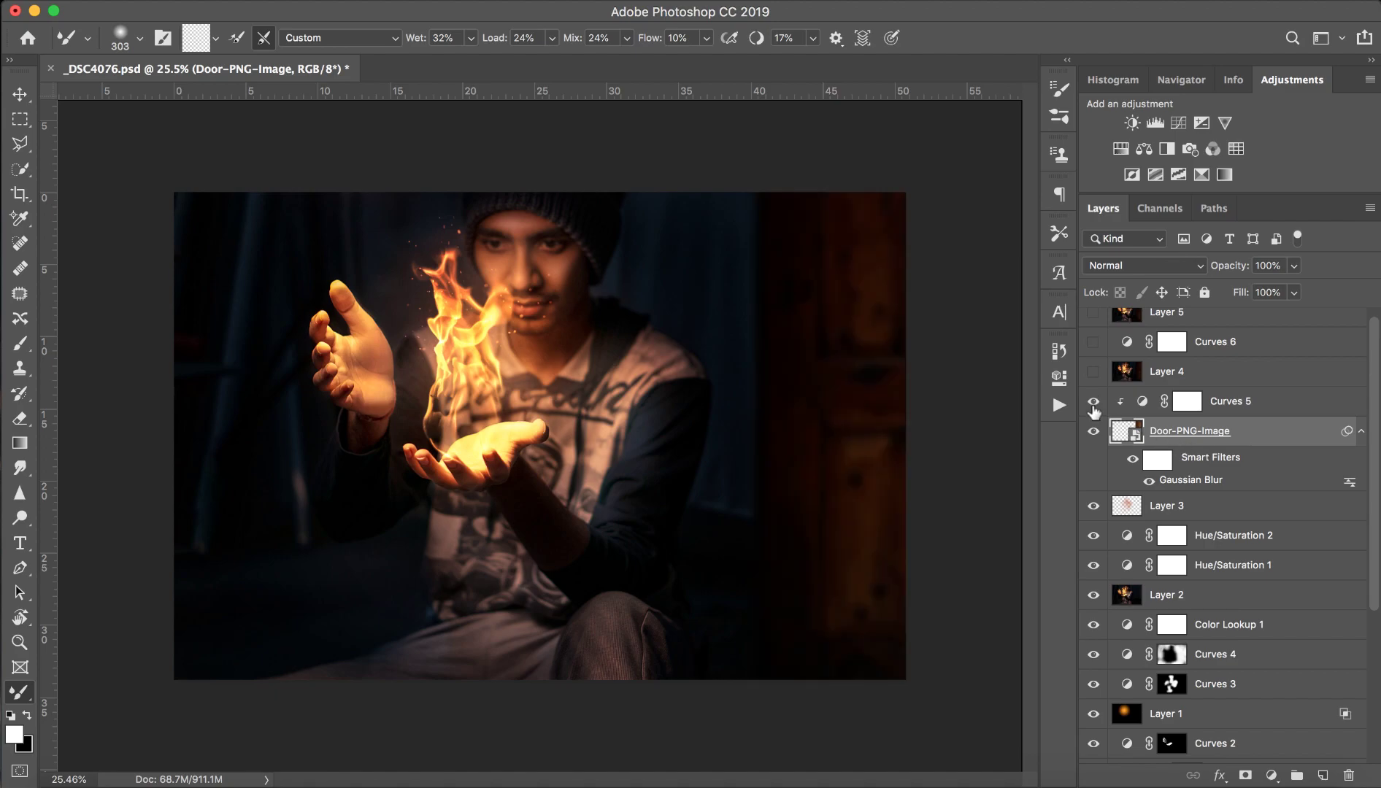
click(1093, 409)
click(1092, 409)
Step: Check the Curves 5 settings, close Properties, and turn on Curves 6
double_click(1145, 401)
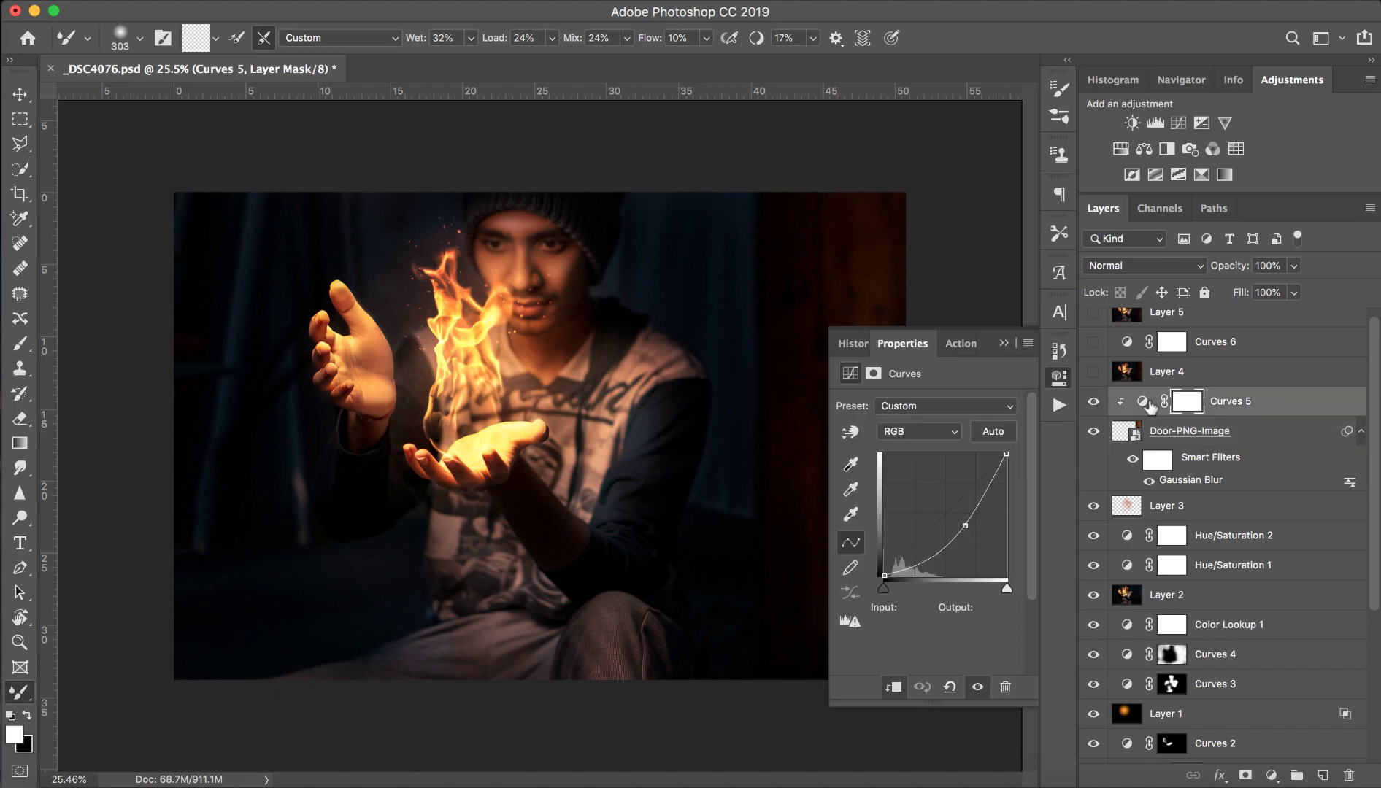
click(1006, 343)
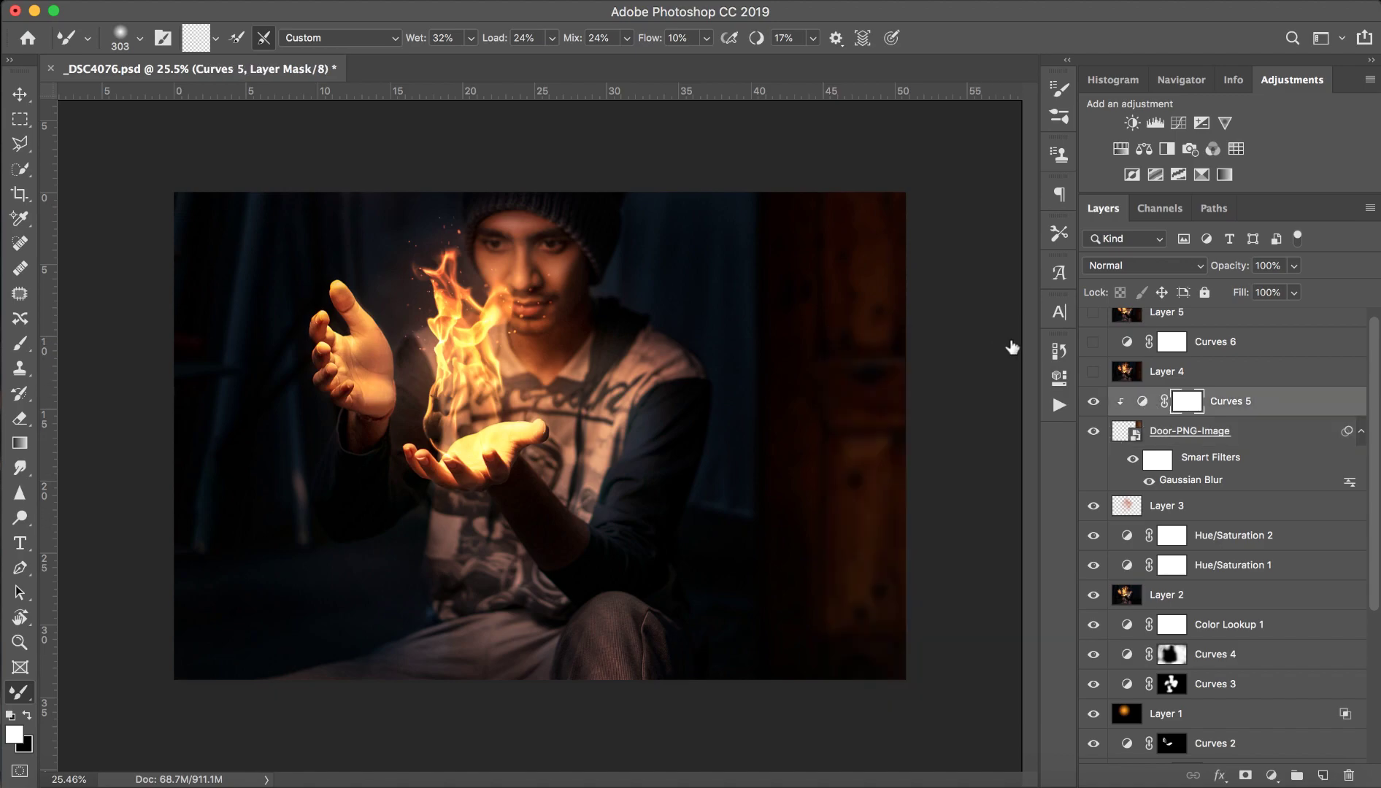
scroll(1092, 374, up, 1)
click(1093, 352)
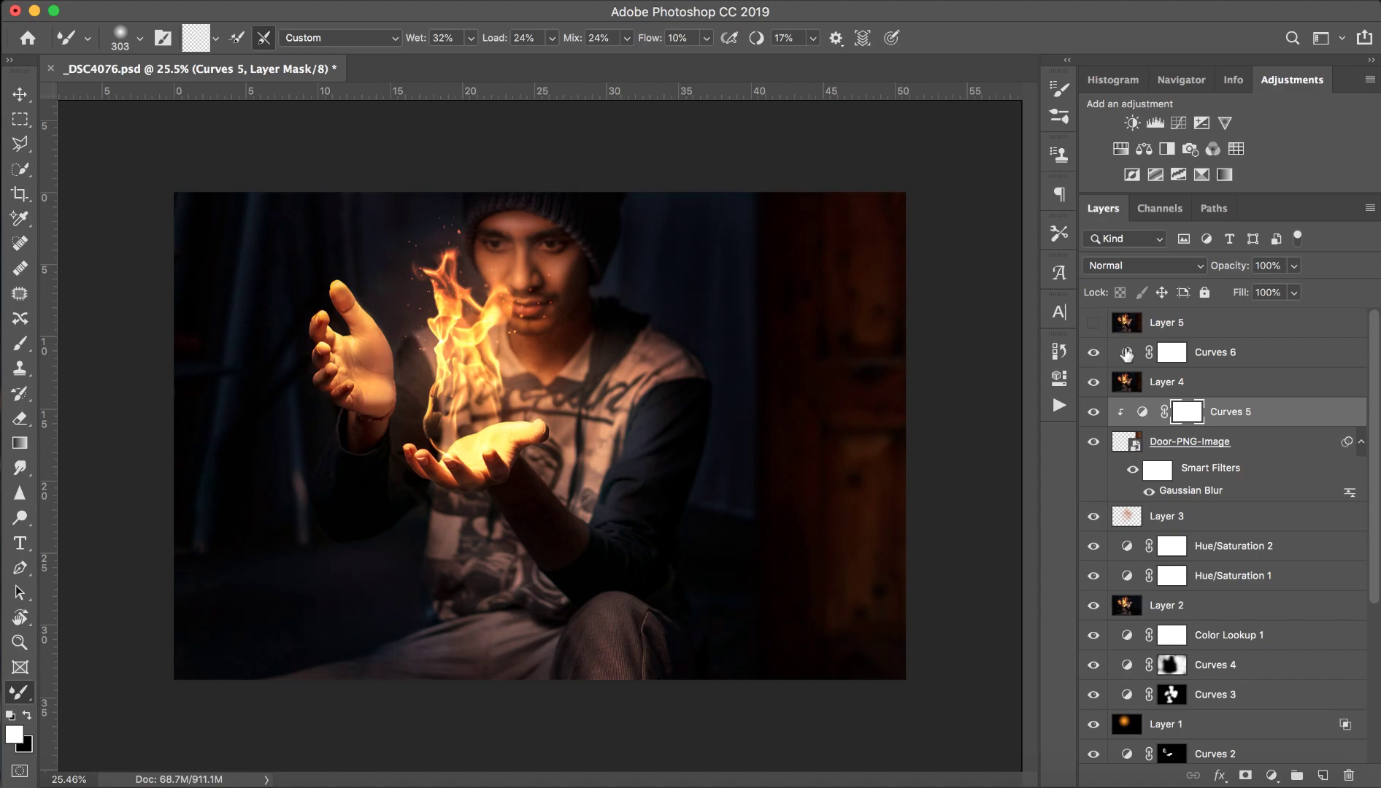
Step: Inspect the Red, Green and Blue channel curves of the Curves 6 adjustment
double_click(1172, 353)
click(931, 433)
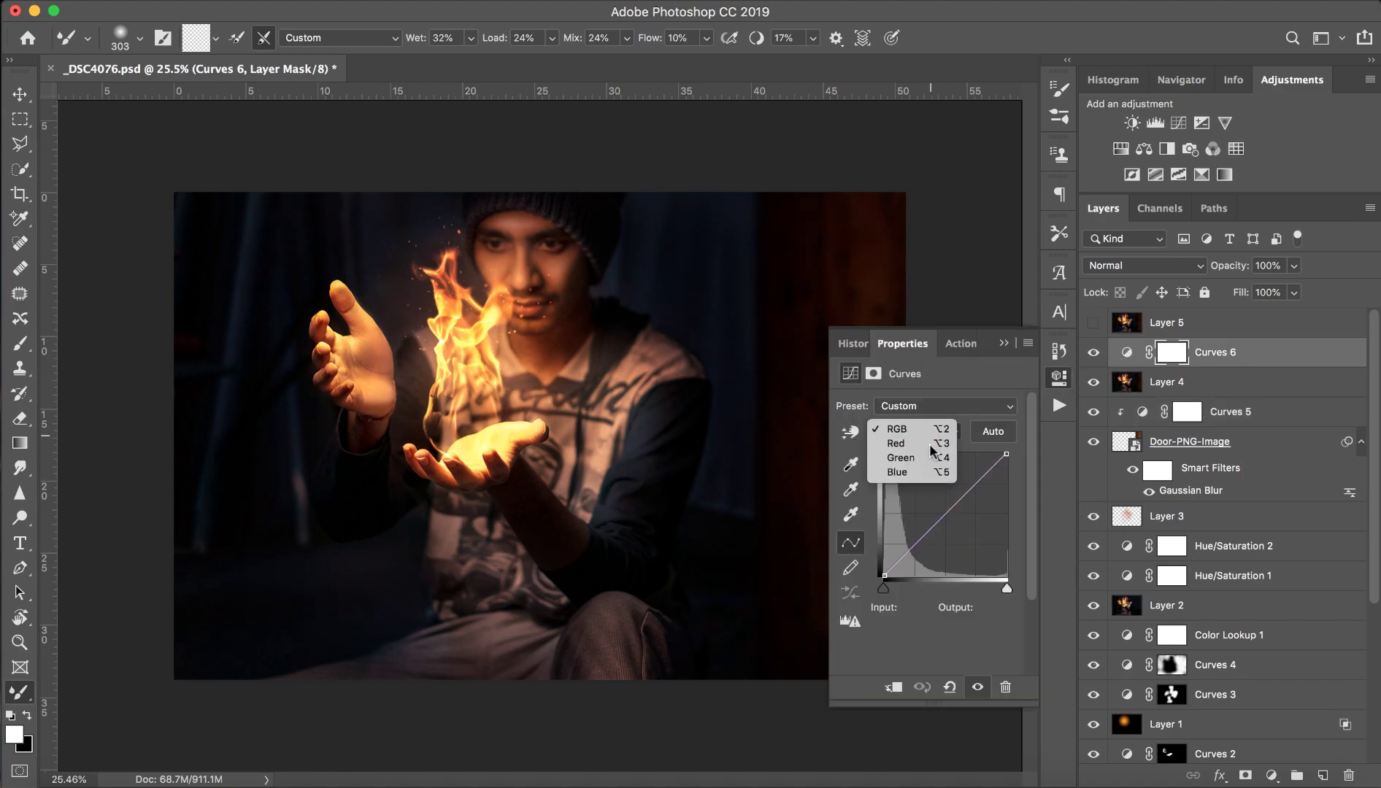
click(929, 446)
click(937, 443)
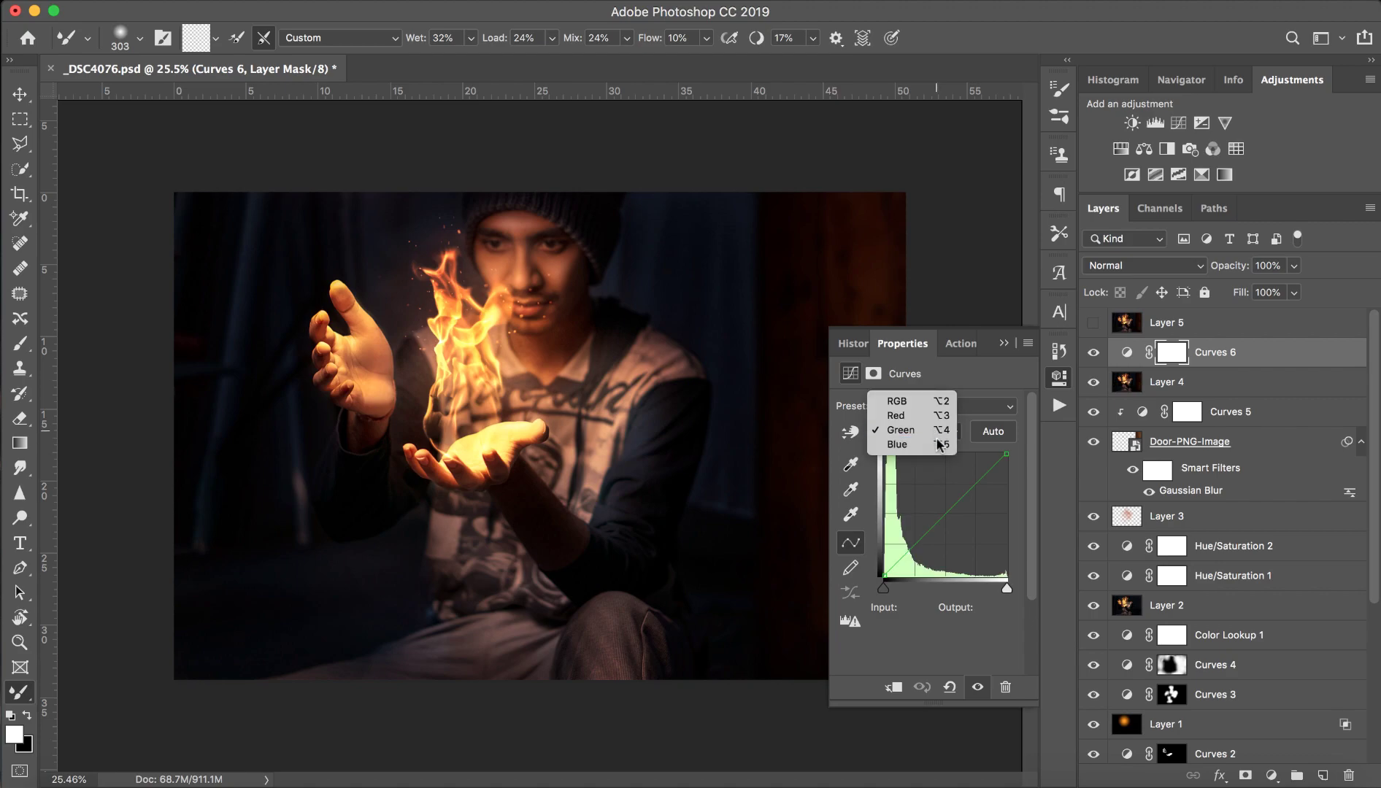
click(938, 441)
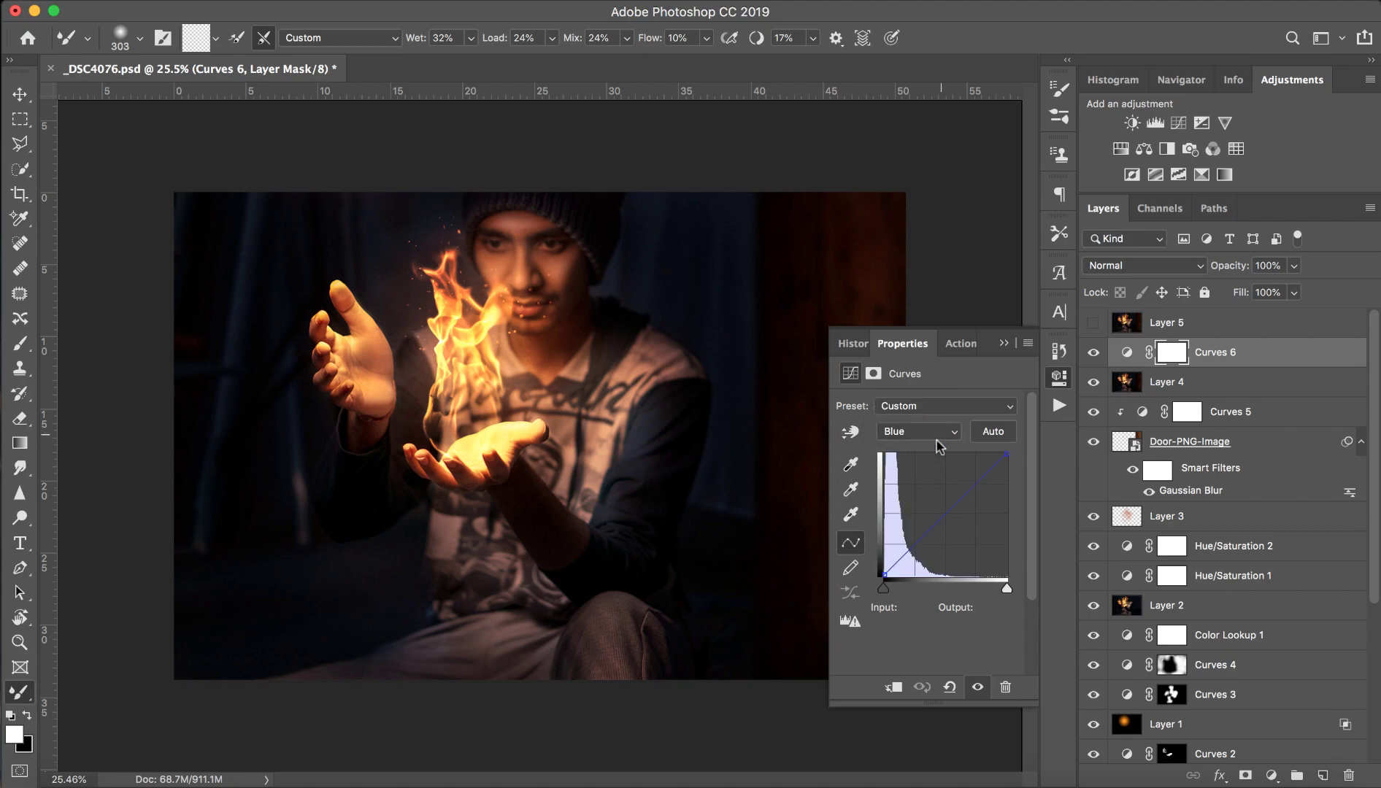
Step: Toggle Curves 6's visibility to compare its effect, leaving it on
click(1092, 353)
click(1093, 354)
click(1093, 354)
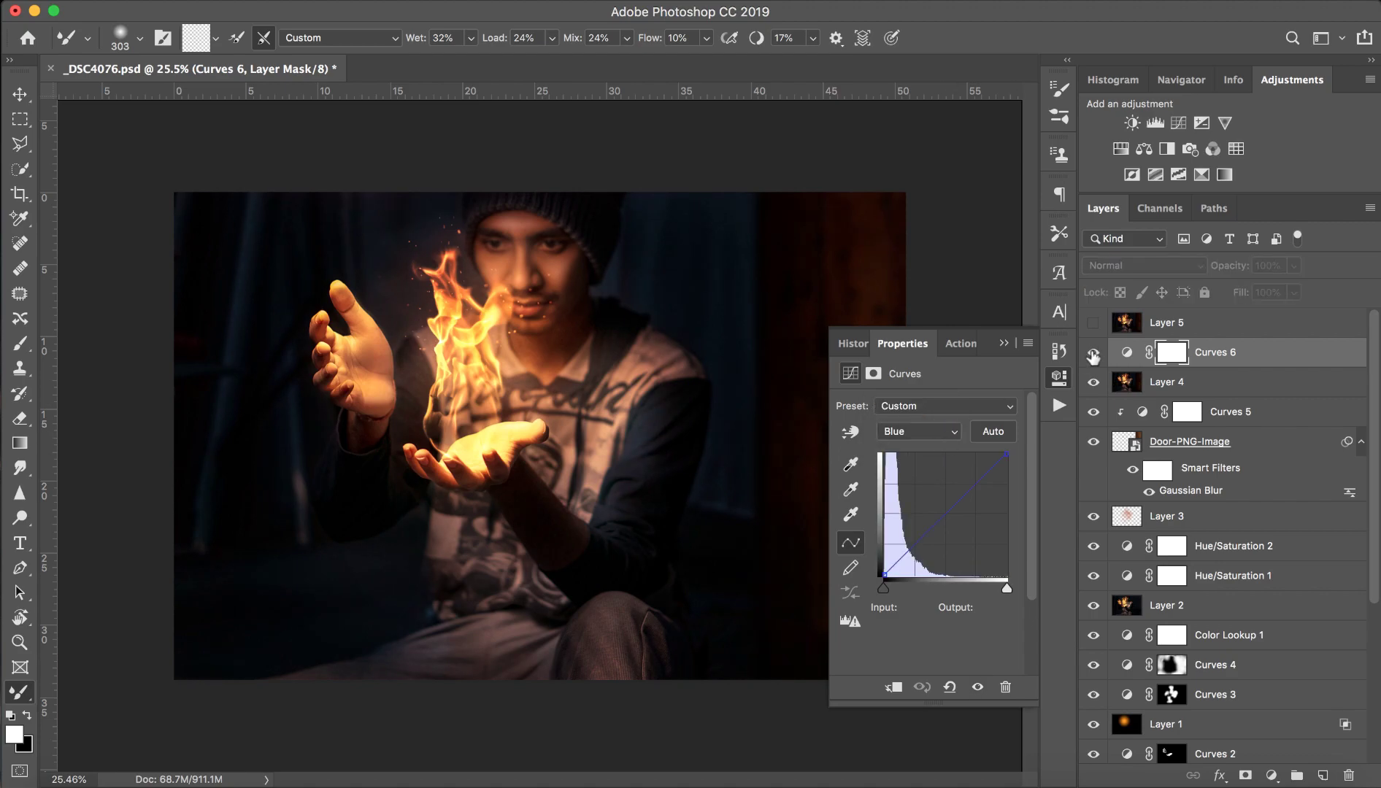
click(1093, 353)
click(1093, 353)
click(1092, 354)
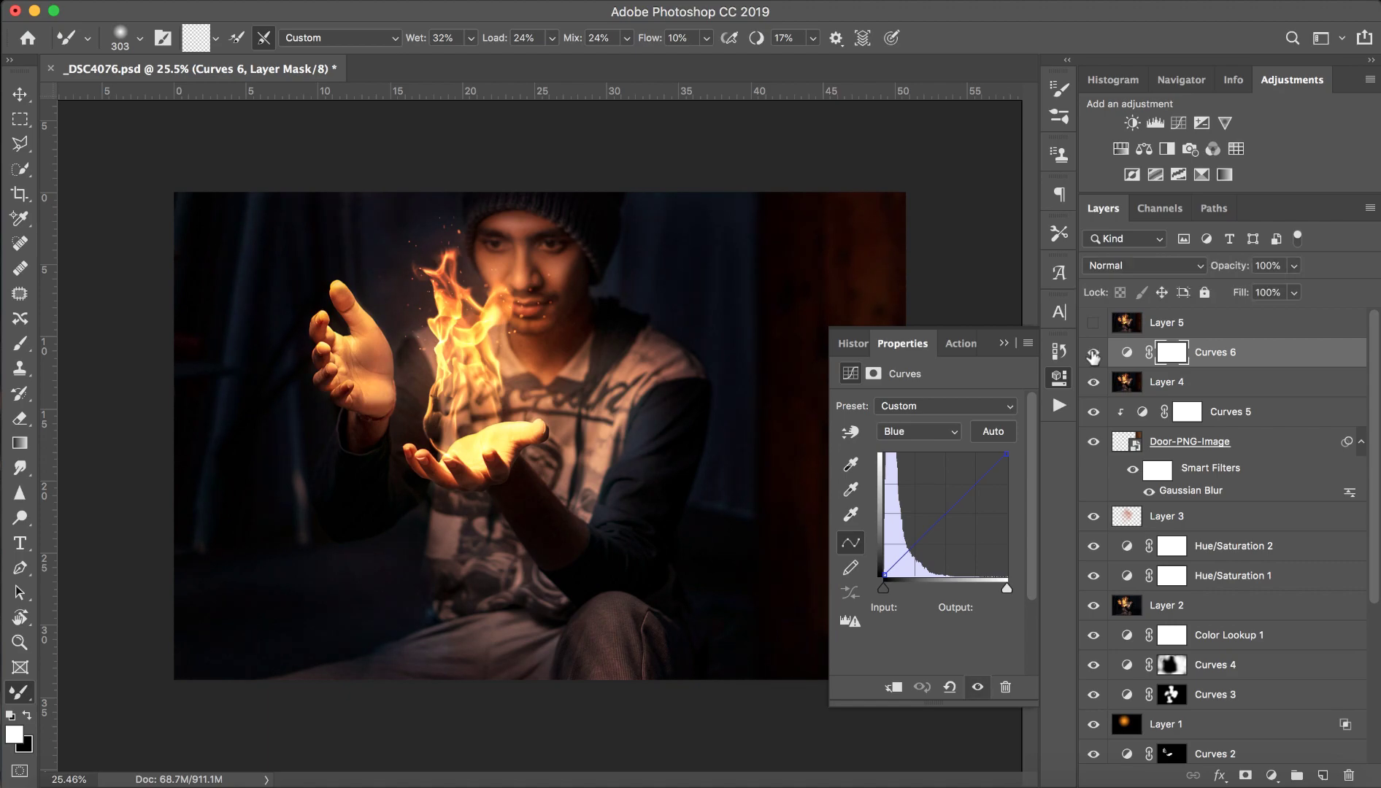
Step: Close the Curves properties and make Layer 5 visible at the top of the stack
click(1003, 344)
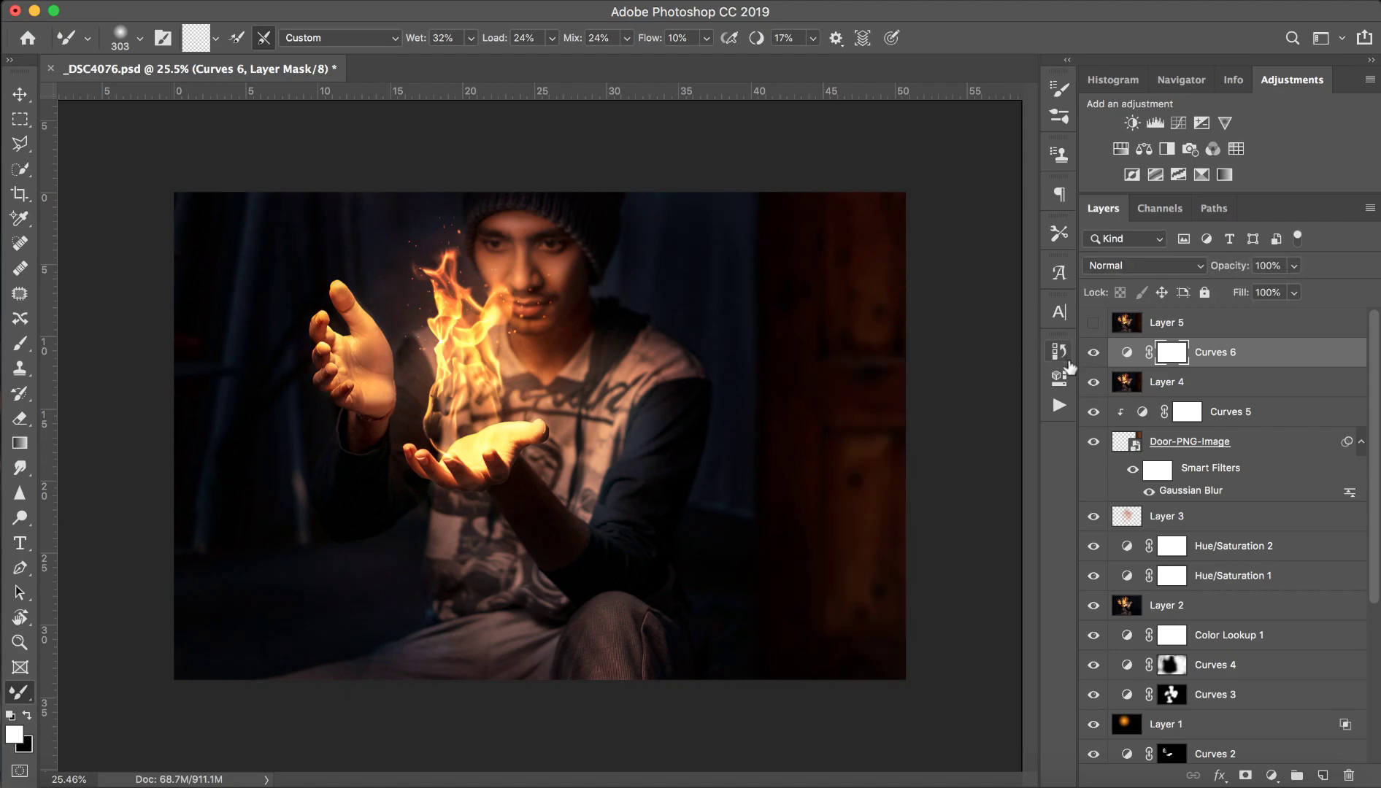
click(1116, 330)
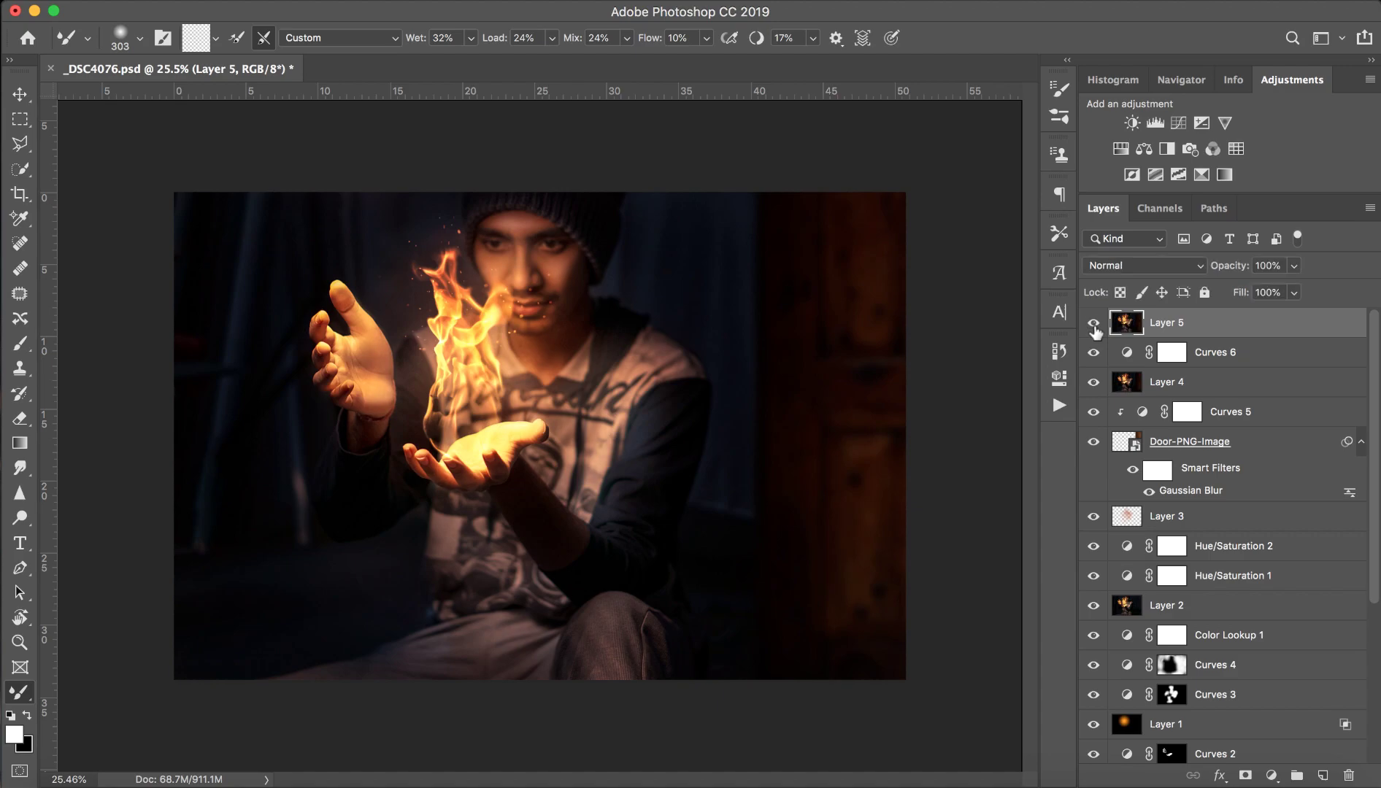
click(1094, 325)
click(1095, 326)
Step: Run Filter > Nik Collection > Color Efex Pro 4 on Layer 5
click(409, 2)
mouse_move(511, 453)
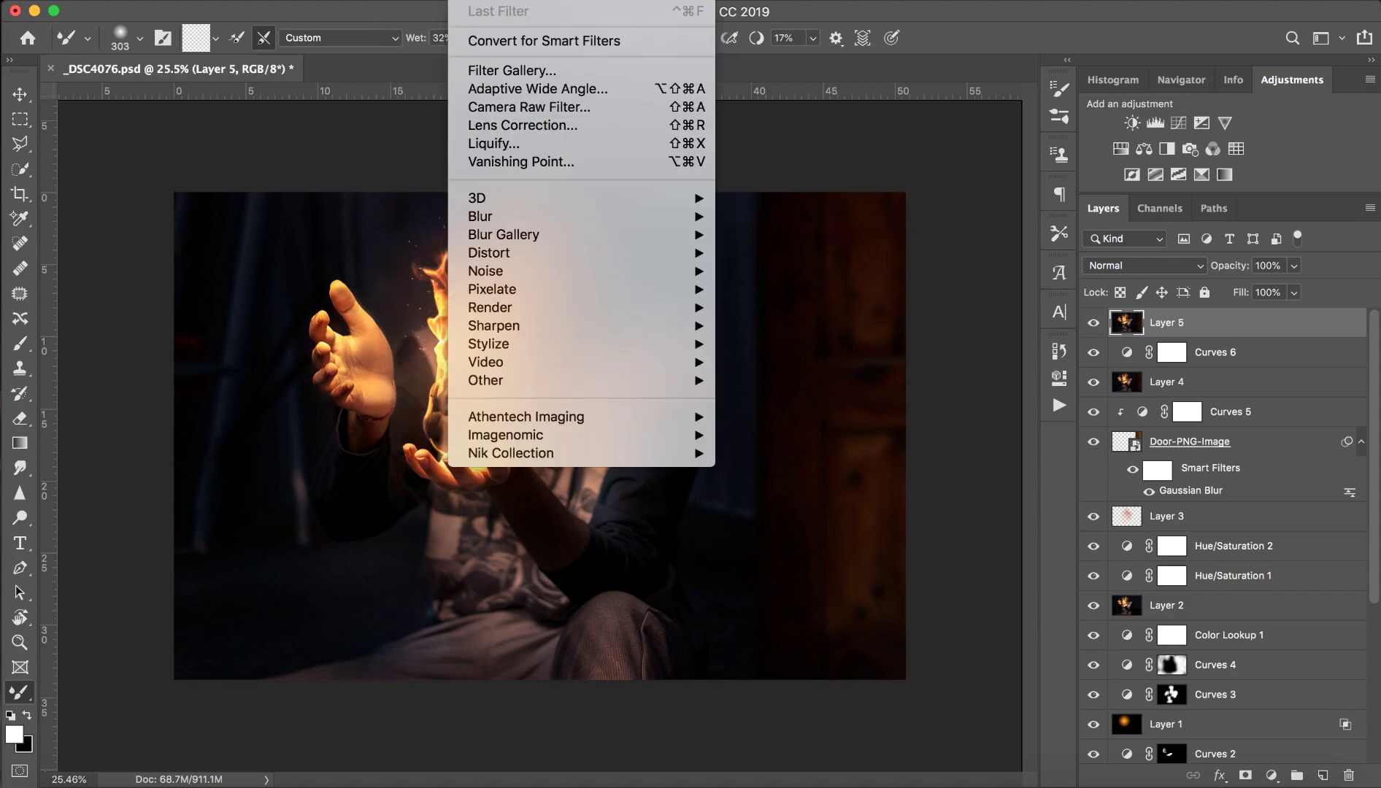
mouse_move(571, 454)
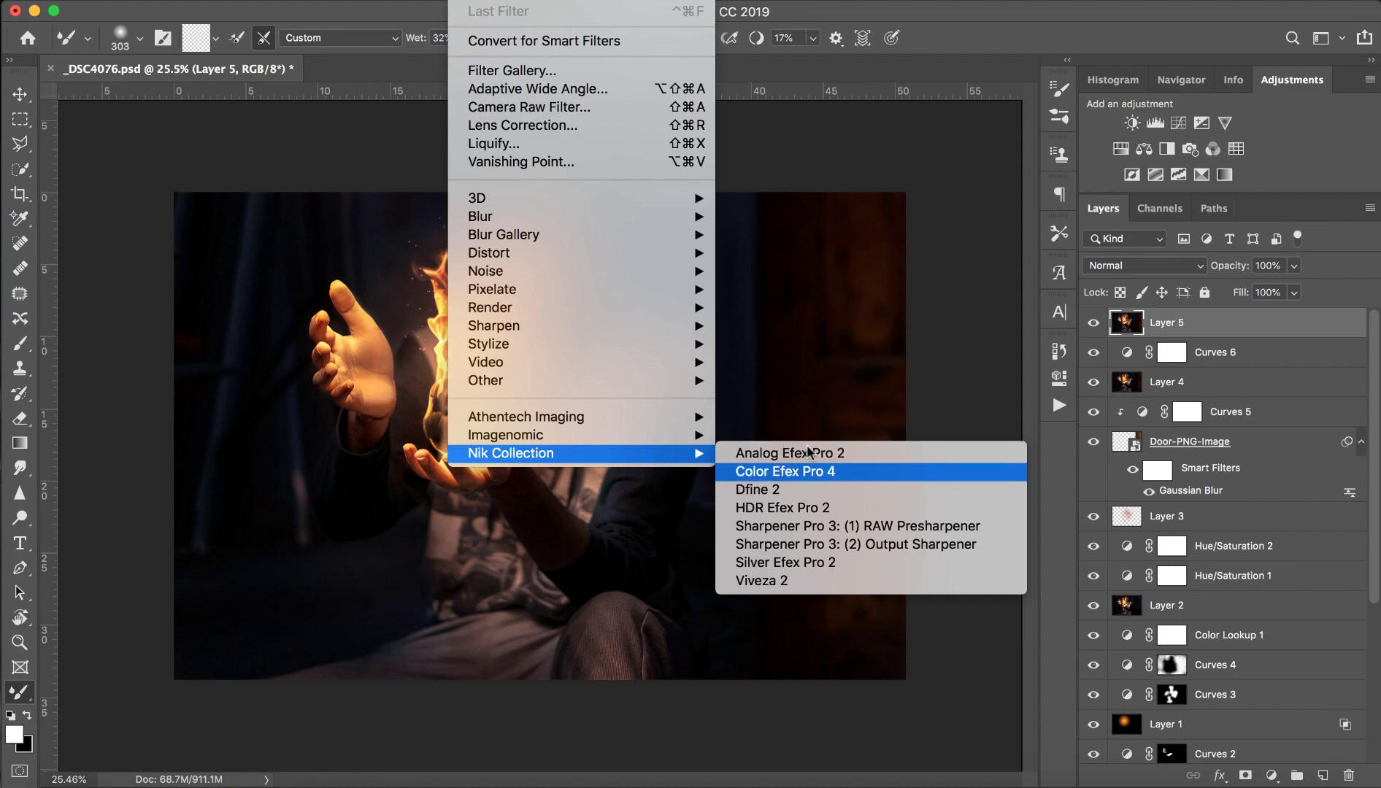
click(826, 475)
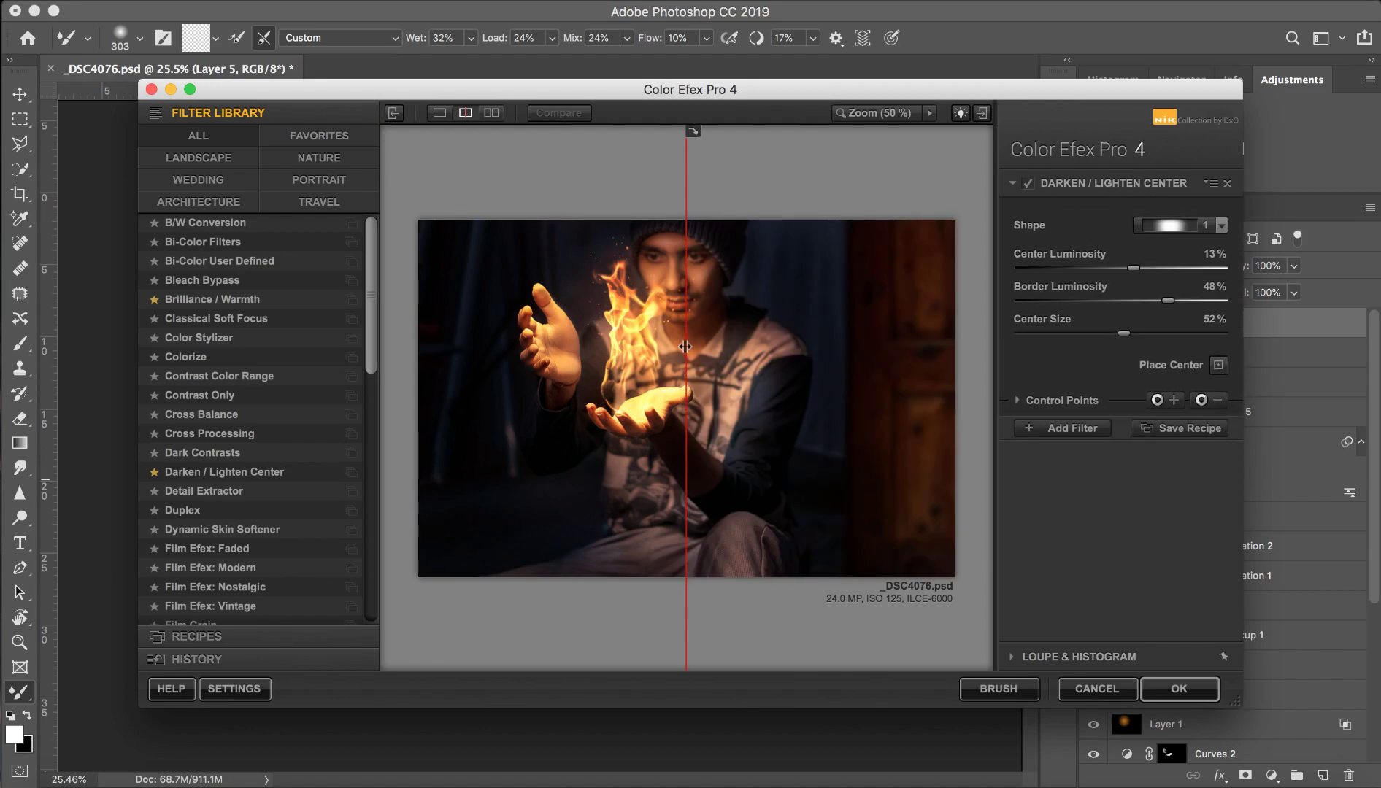
Step: Compare the before/after split preview and add a Pro Contrast filter to the stack
mouse_move(684, 345)
mouse_down()
mouse_move(537, 358)
mouse_move(626, 372)
mouse_up()
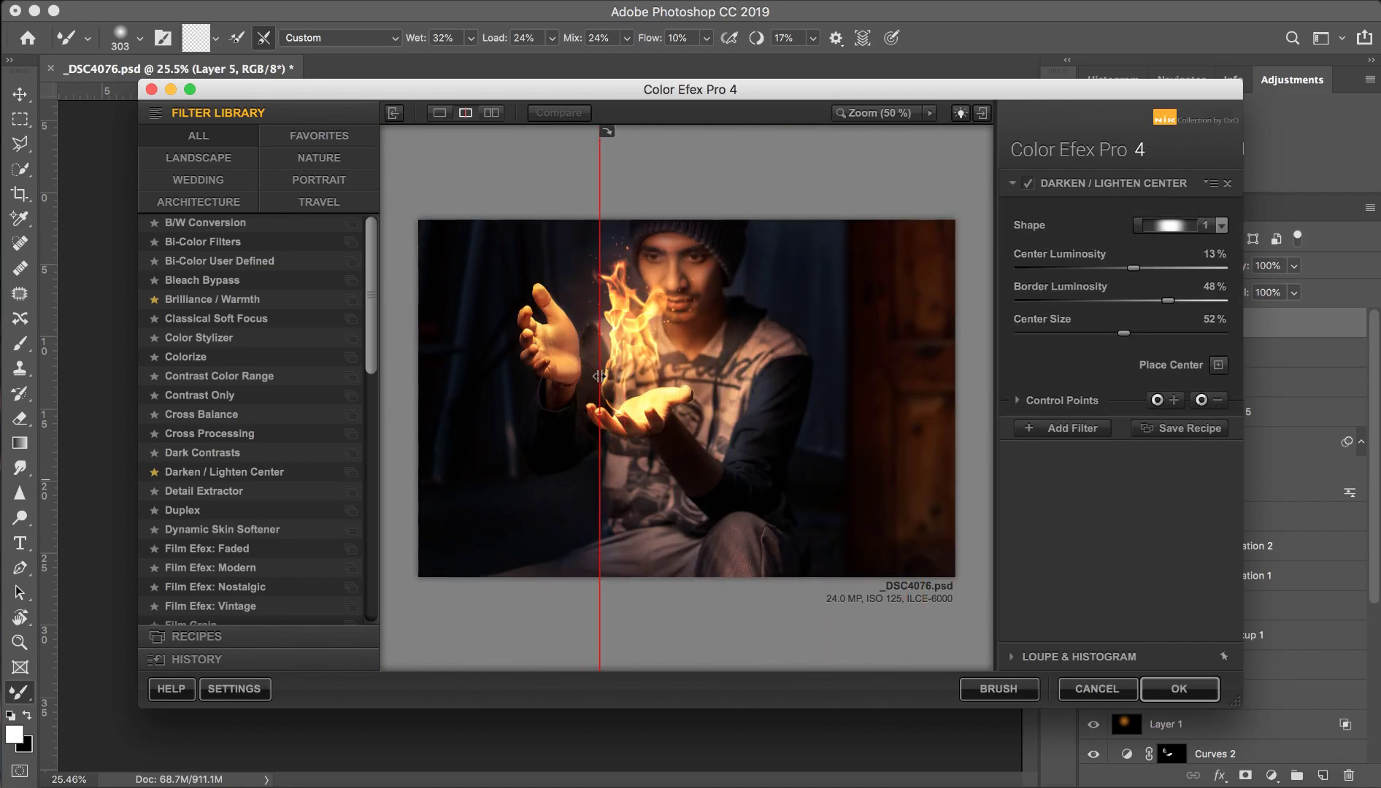
mouse_move(528, 377)
mouse_down()
mouse_move(385, 433)
mouse_move(626, 381)
mouse_move(503, 404)
mouse_up()
click(1062, 426)
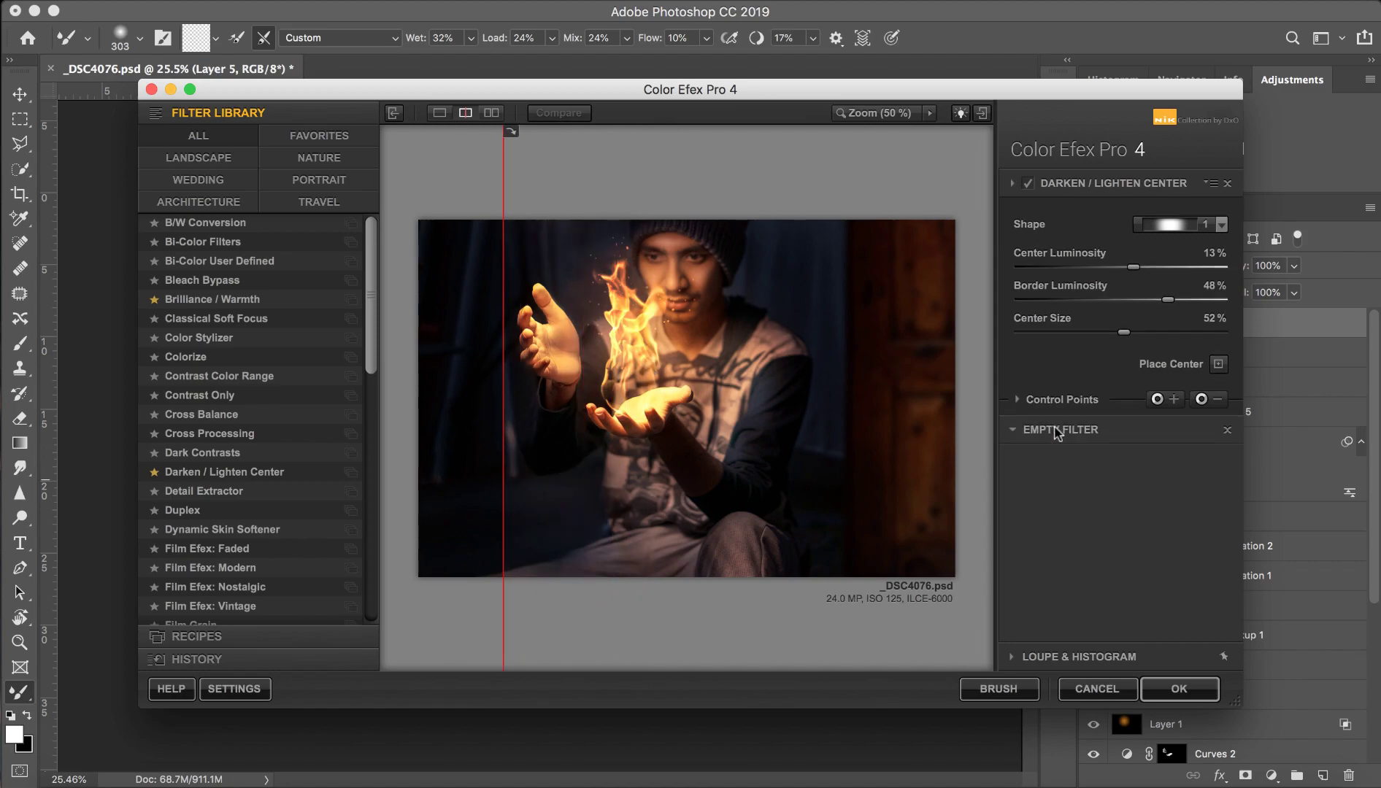
drag(367, 340, 370, 578)
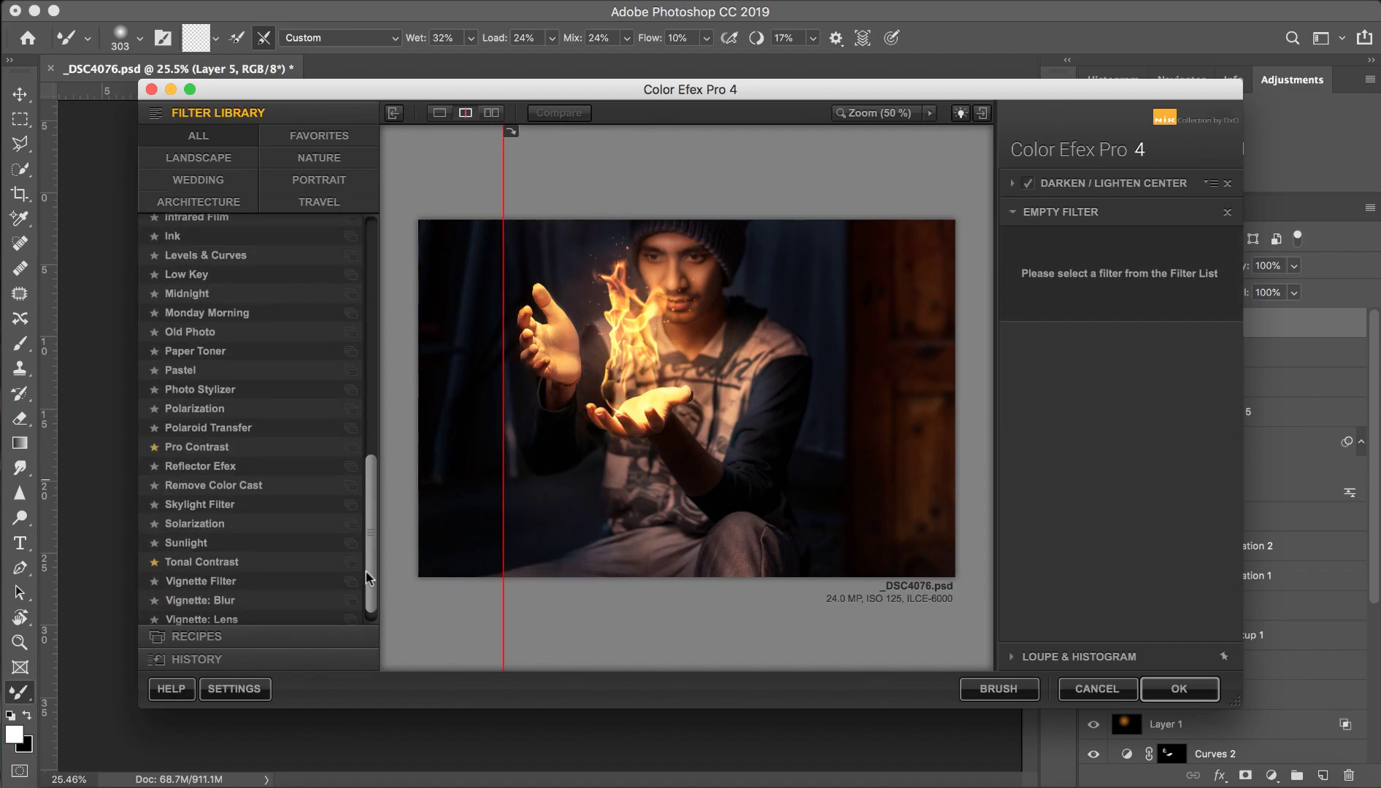
click(227, 451)
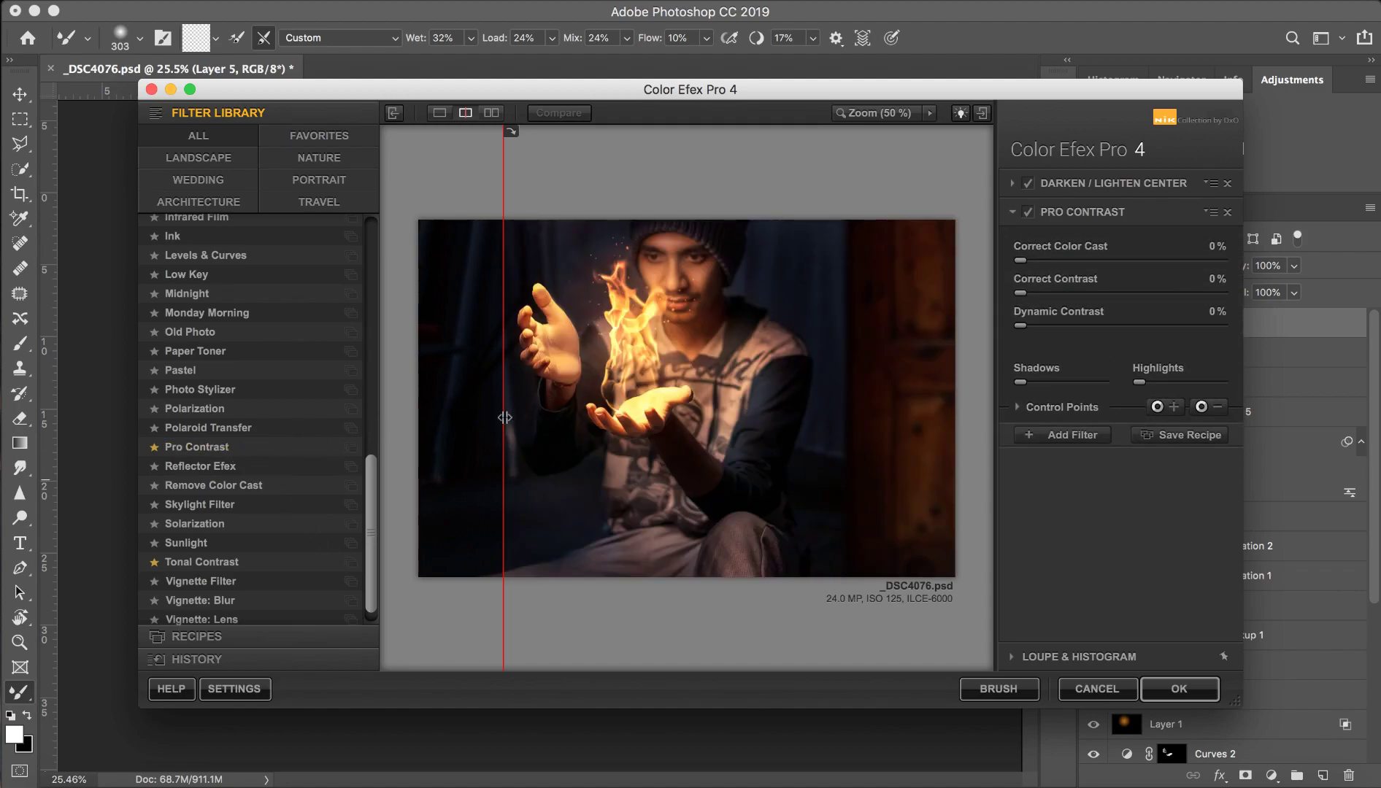
Step: Set Pro Contrast to Dynamic Contrast 18%, Shadows 69%, Highlights about 36%, and apply it
drag(504, 422, 571, 413)
drag(646, 409, 669, 407)
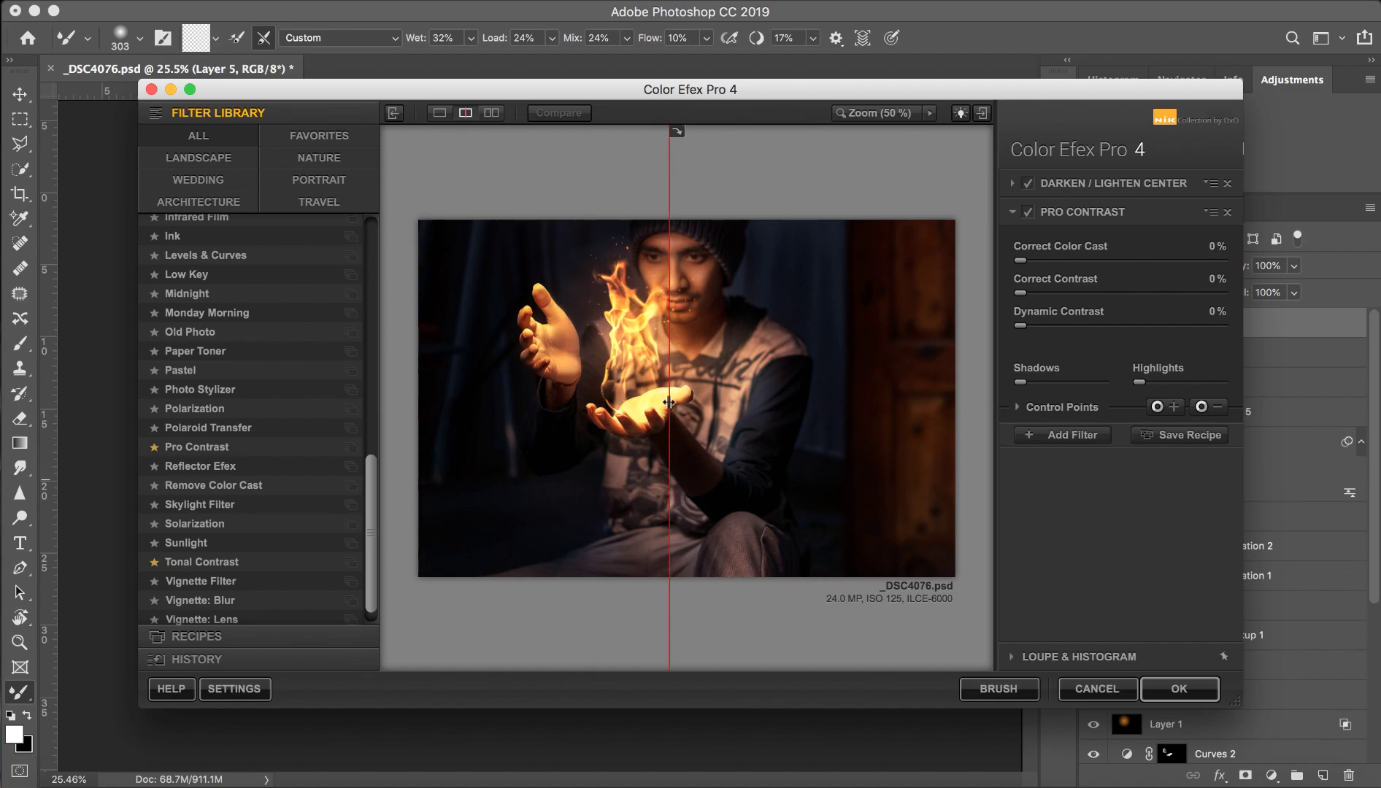
drag(1020, 325, 1085, 327)
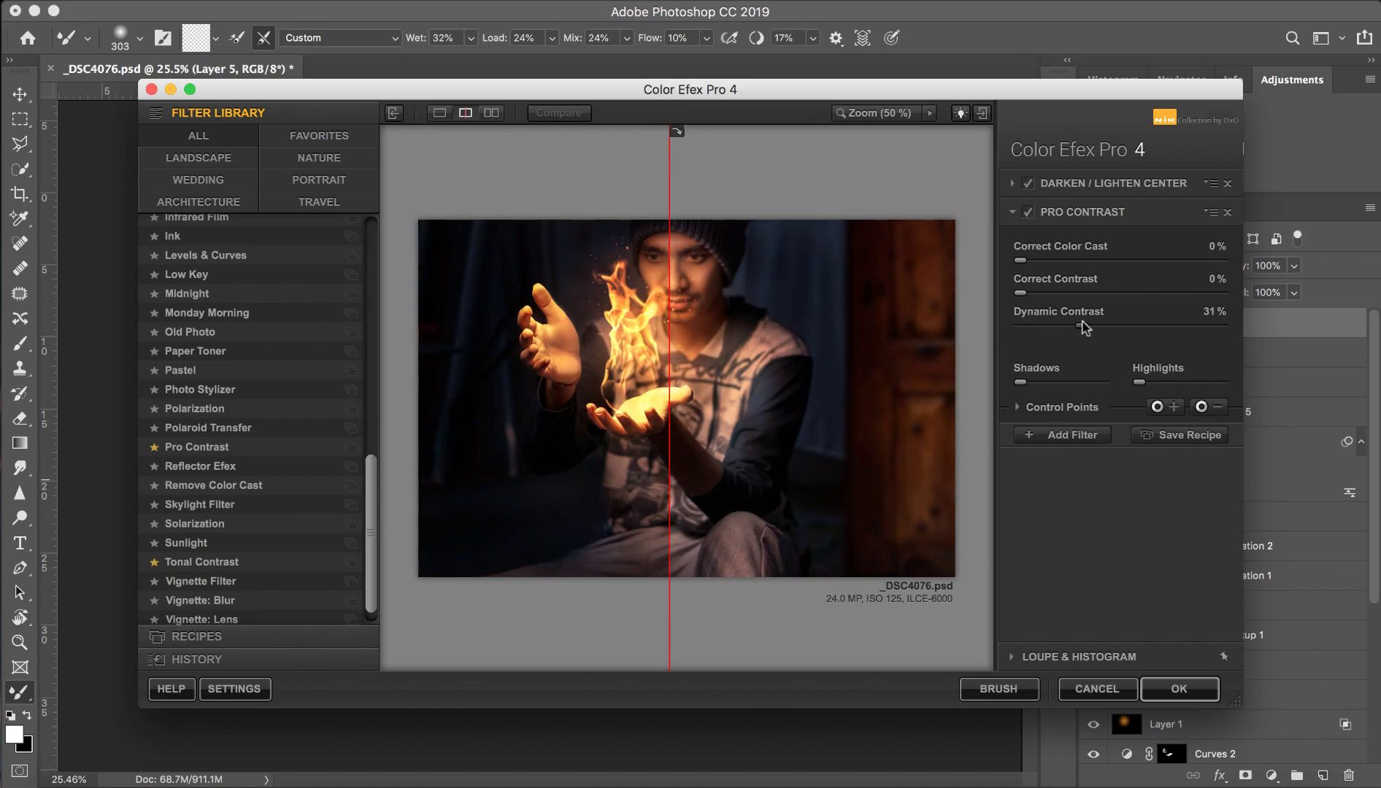
drag(1084, 327, 1057, 328)
click(1077, 382)
mouse_move(1139, 382)
mouse_down()
mouse_move(1189, 382)
mouse_move(1160, 383)
mouse_up()
click(1178, 688)
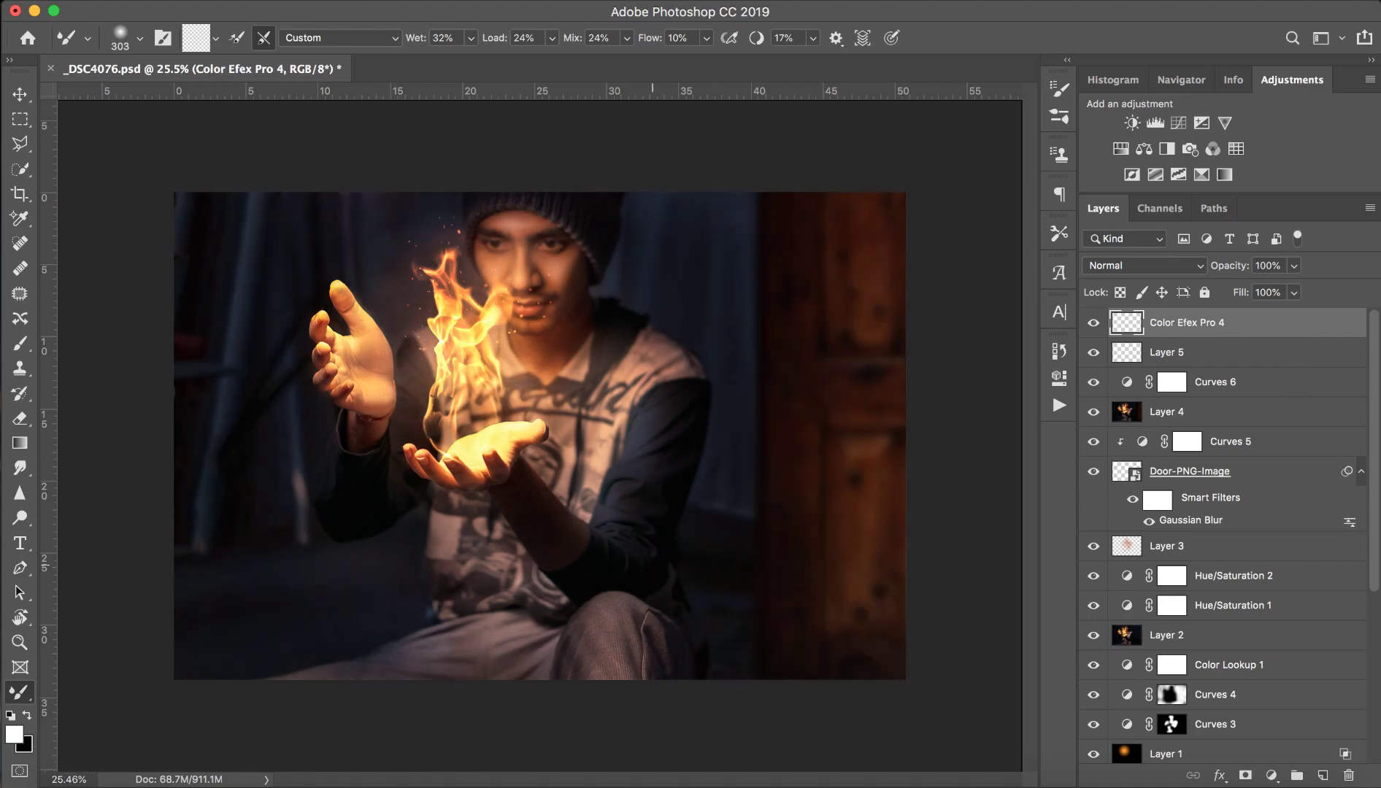
Step: Hide and reshow the Color Efex Pro 4 and Layer 5 layers, then hide Layer 5
drag(1093, 323, 1097, 355)
click(1094, 323)
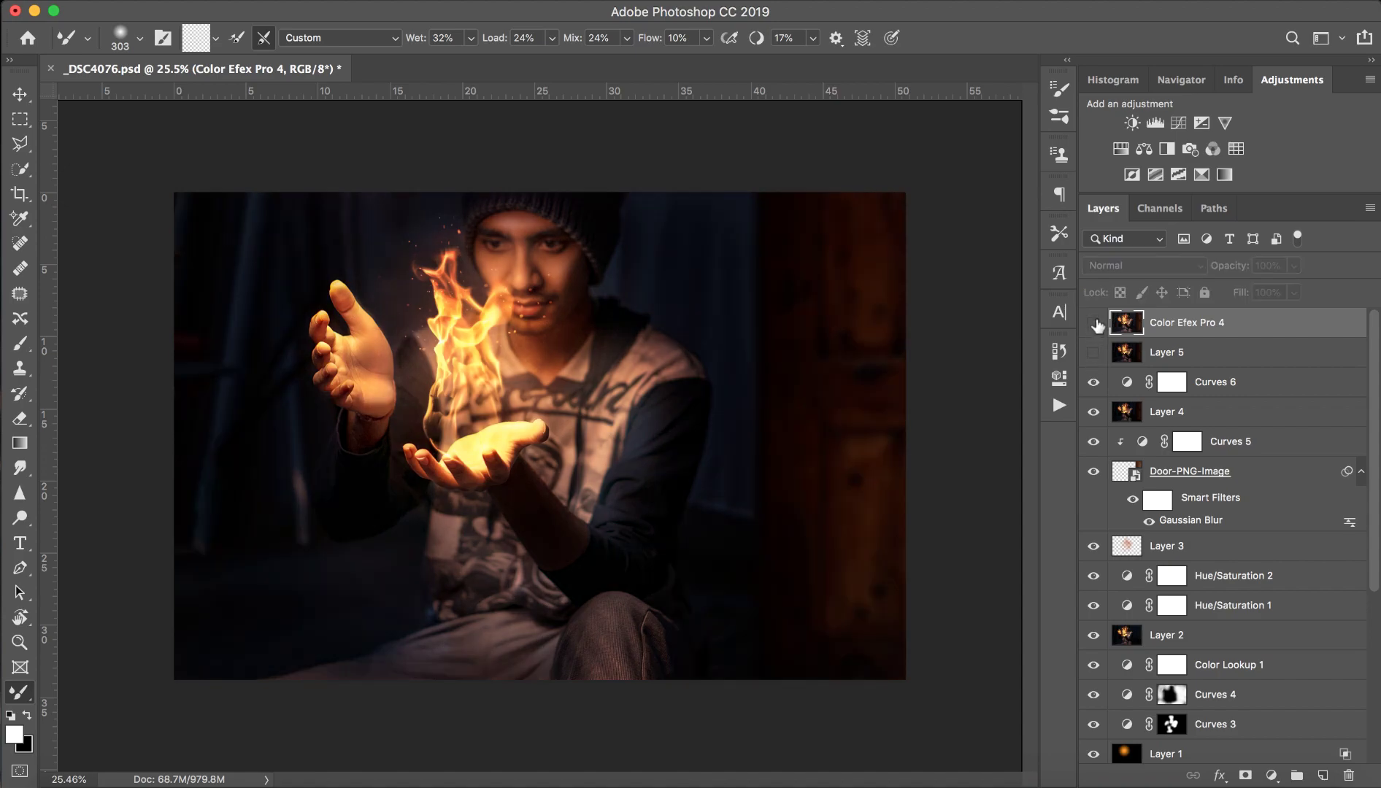
click(1095, 353)
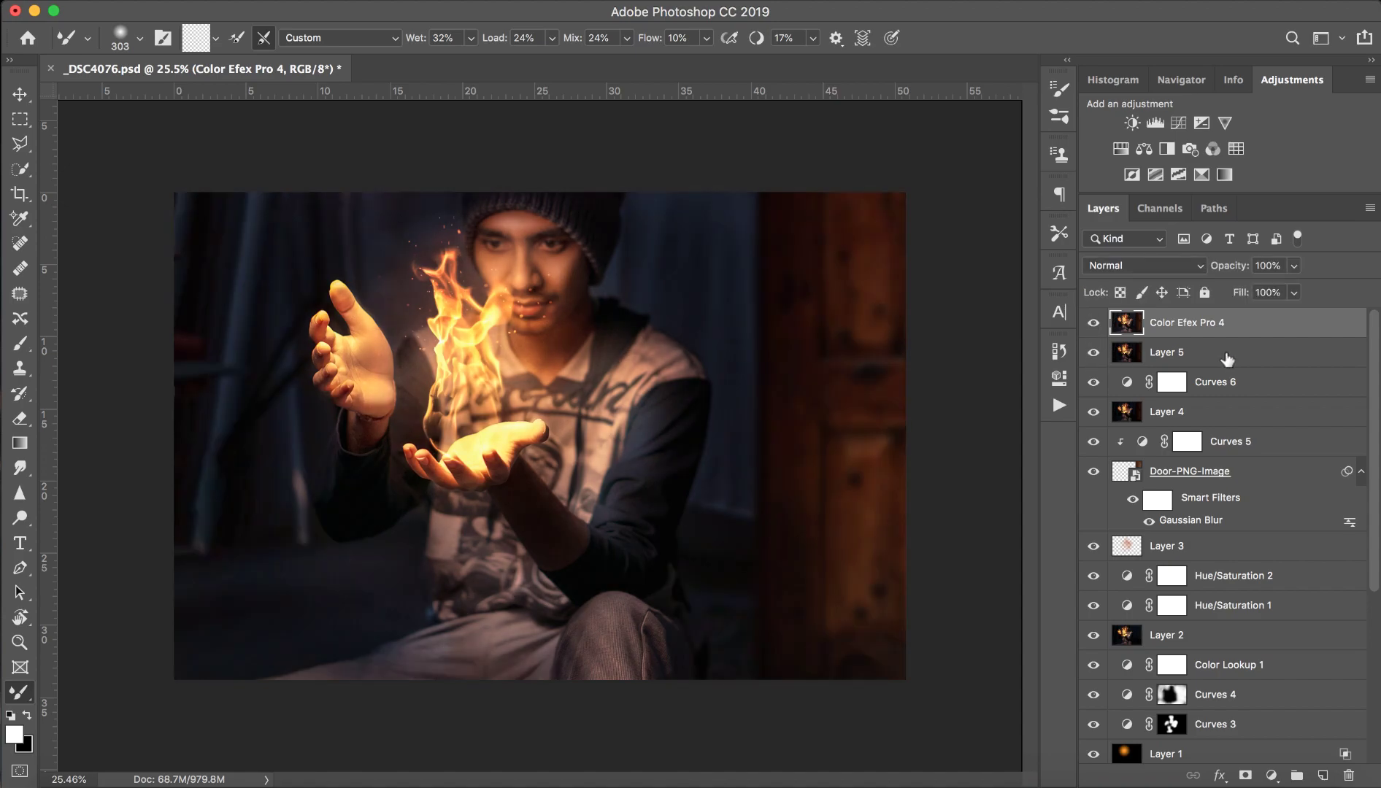
click(1175, 358)
click(1093, 352)
Step: Toggle the Color Efex Pro 4 layer for a before/after comparison, ending with it hidden
click(1140, 330)
click(1098, 326)
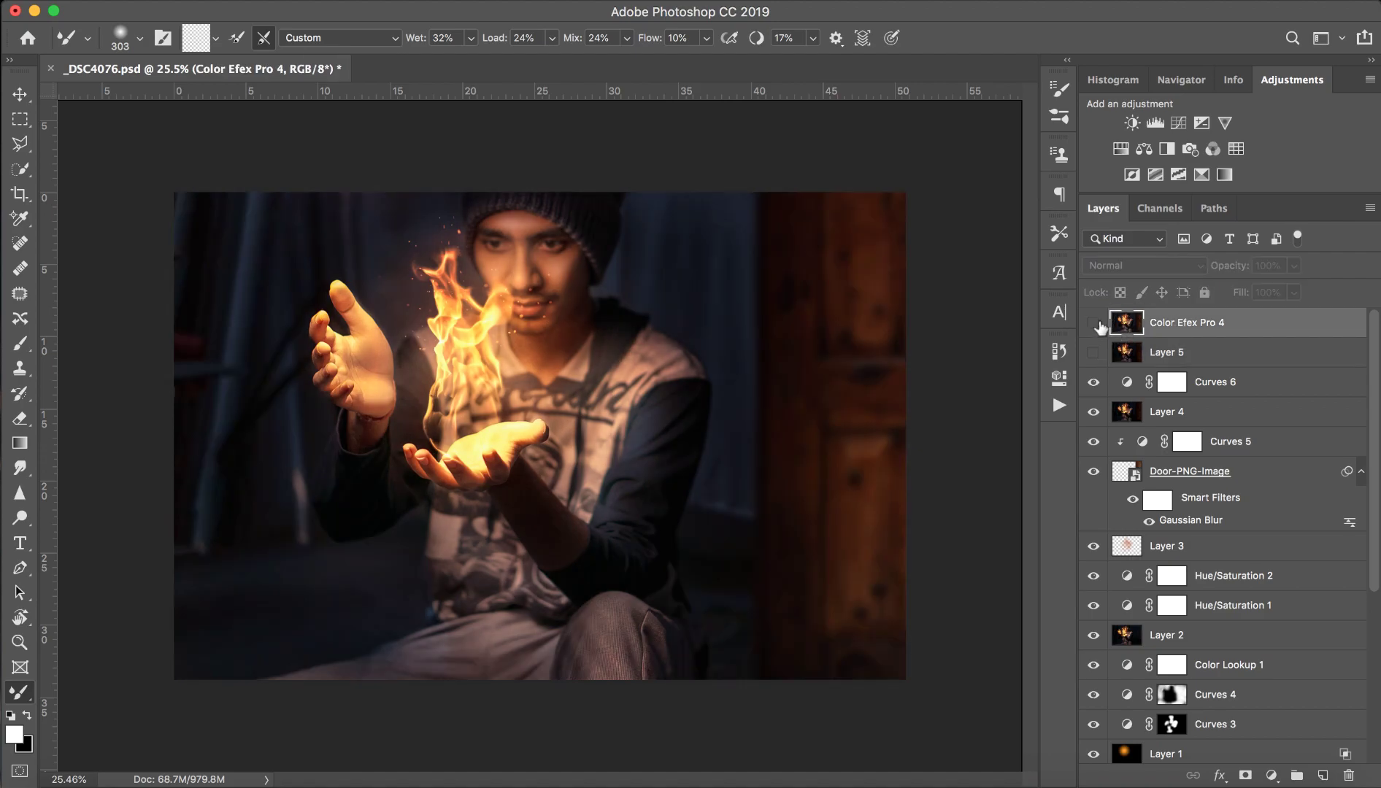
click(1099, 325)
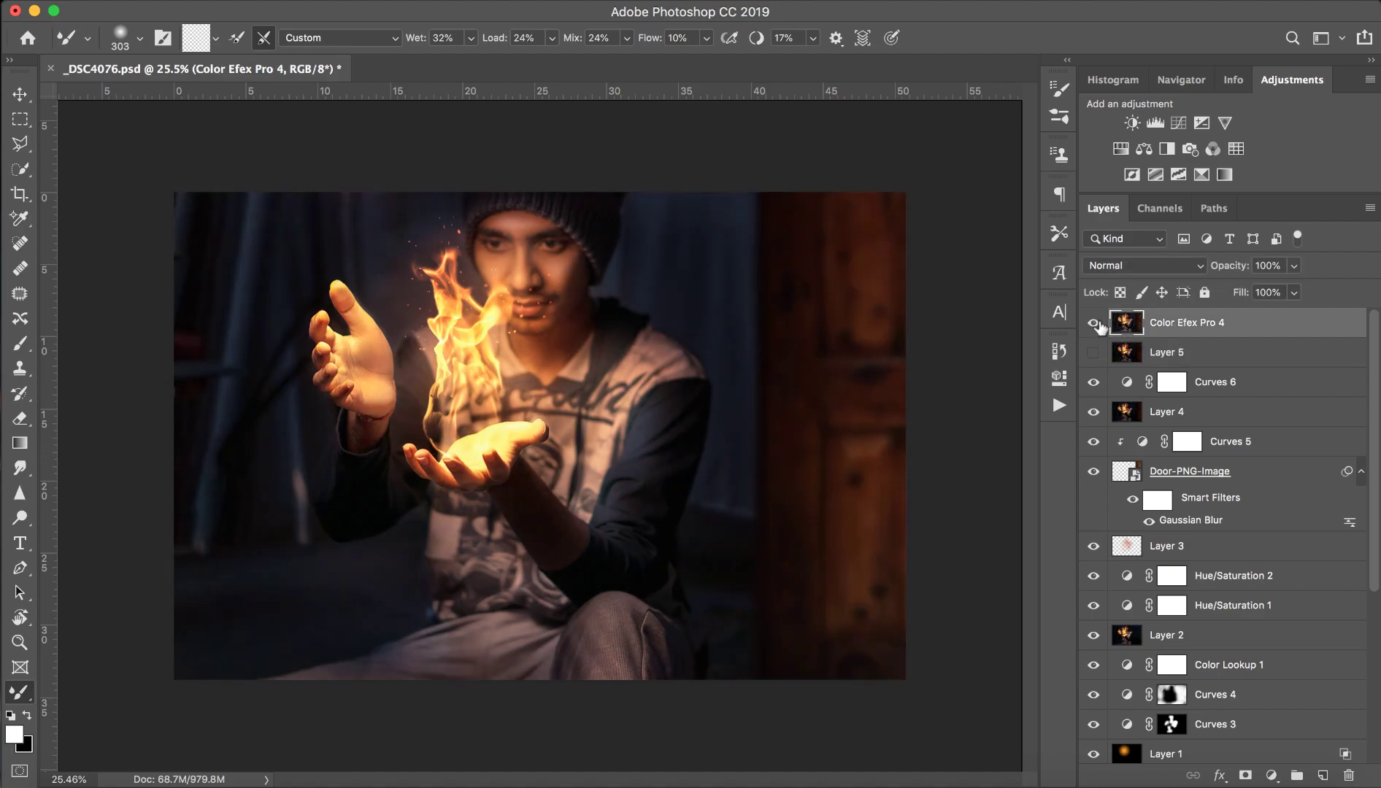
click(1094, 323)
click(1094, 322)
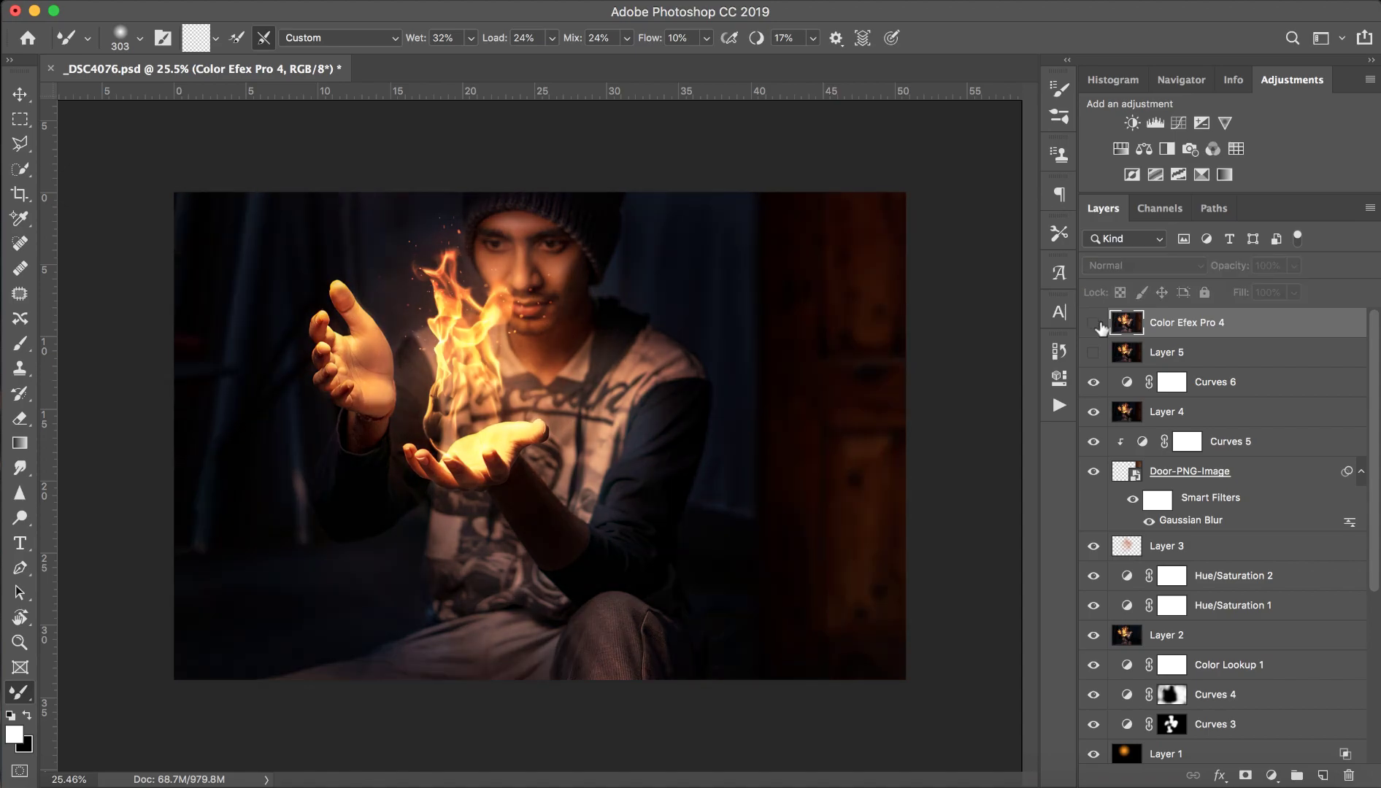
click(1095, 323)
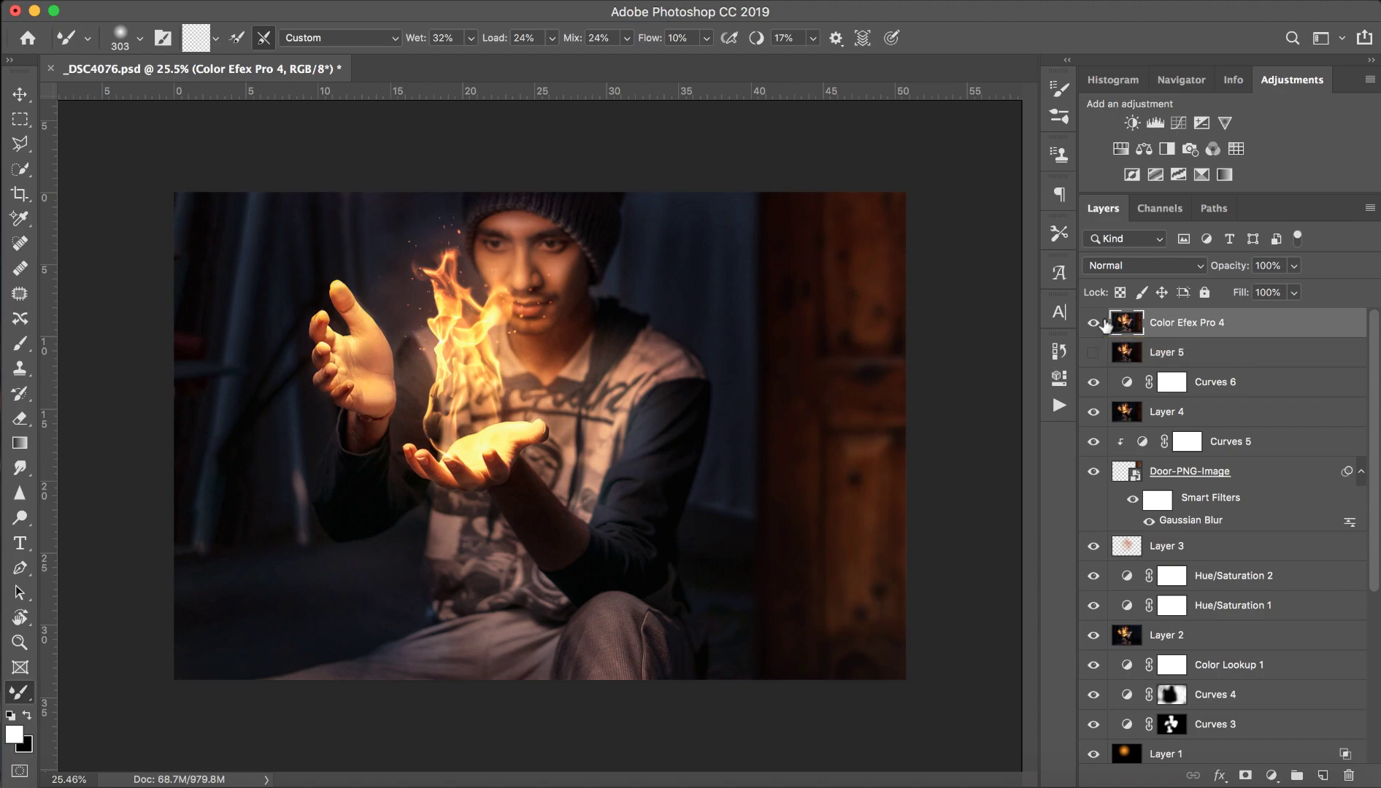
click(1094, 324)
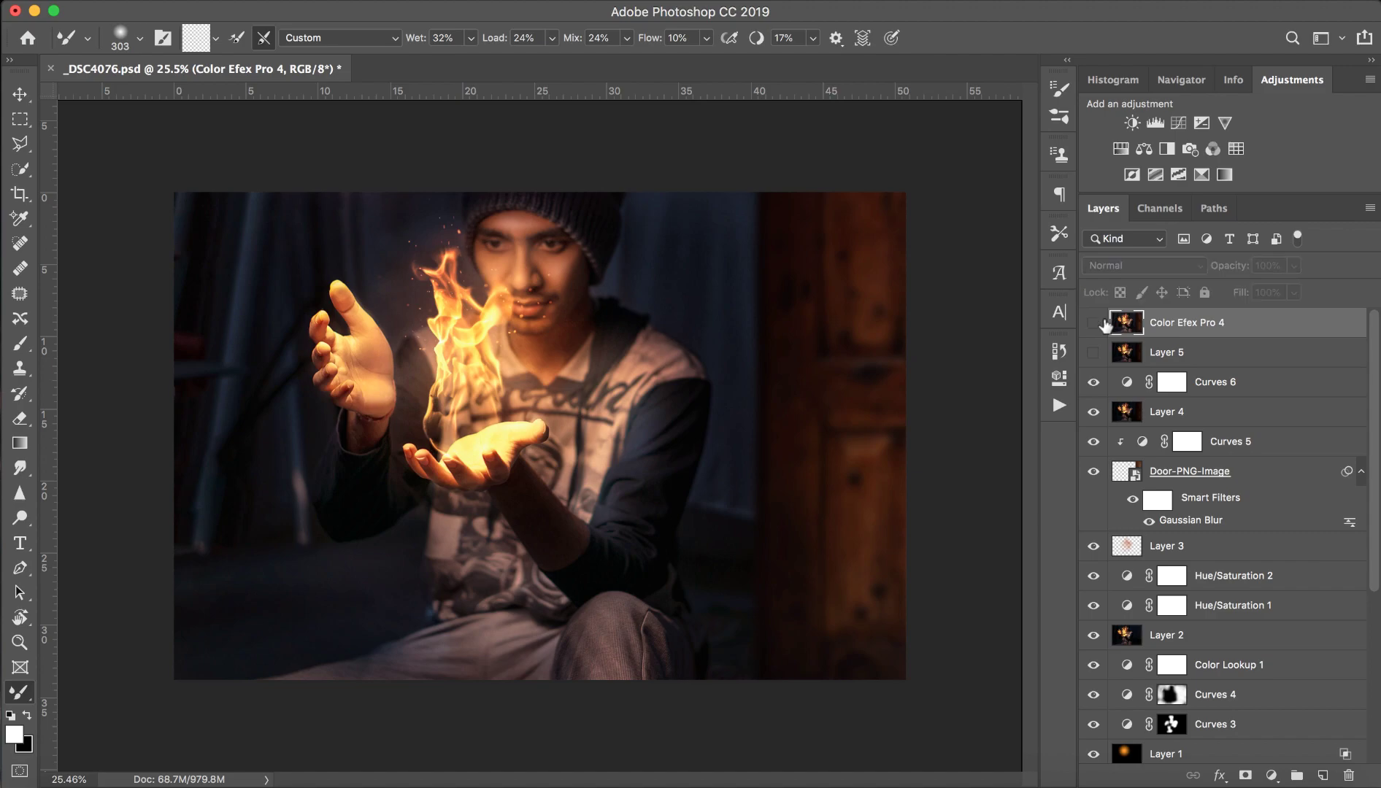